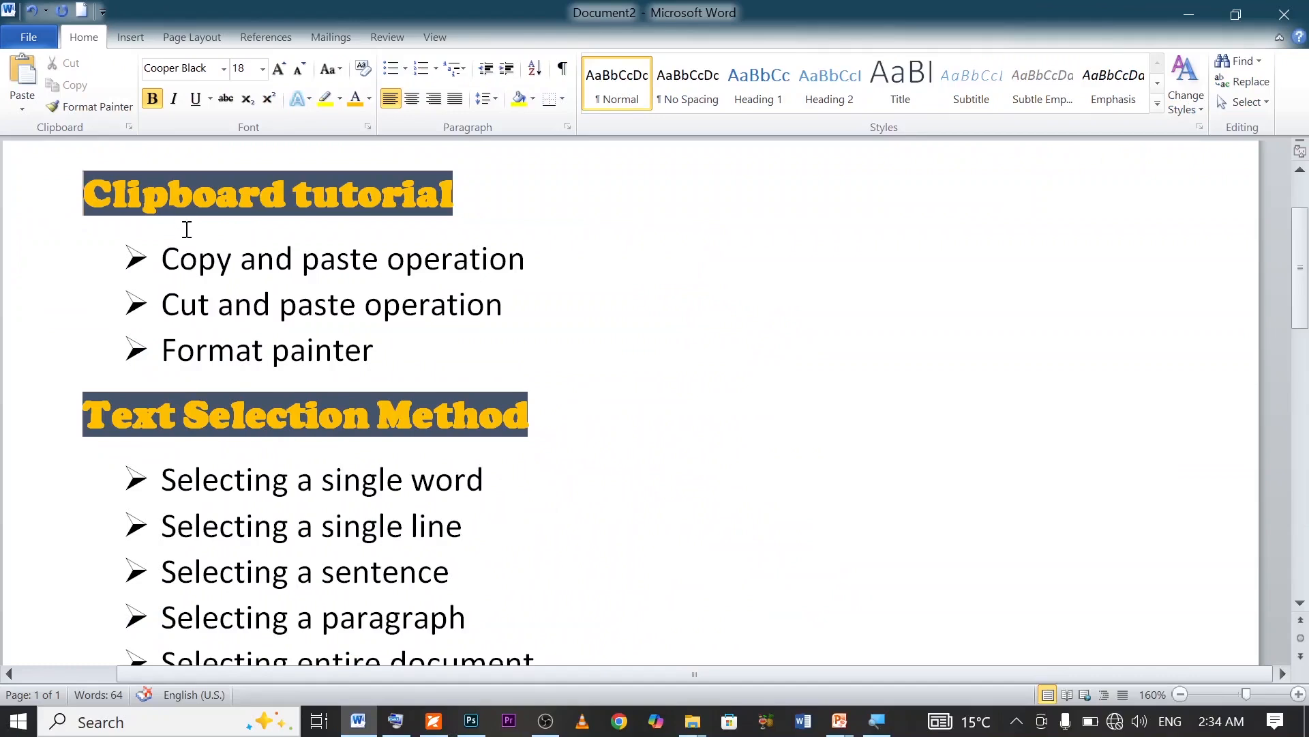
# - Review the topic outline from the Clipboard tutorial heading down to the Subscript vs superscript section
pyautogui.scroll(-1, 228, 403)
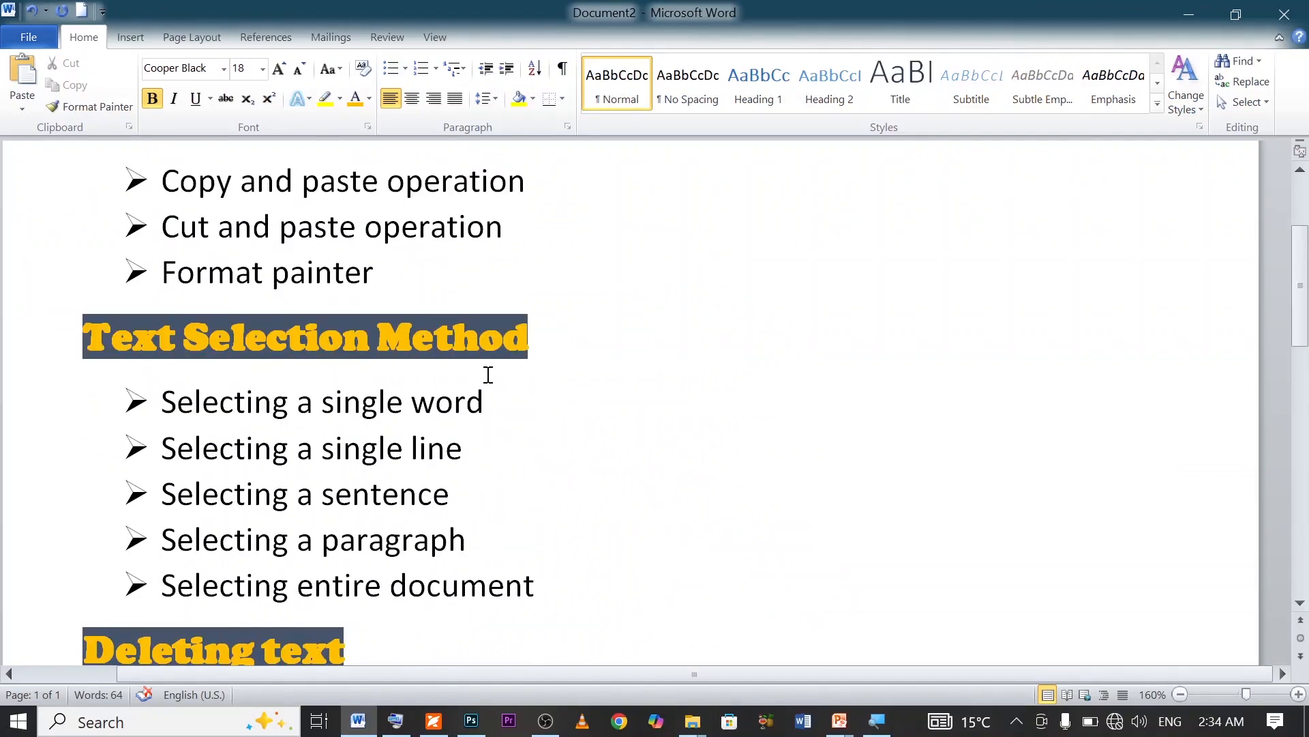
pyautogui.scroll(-2, 489, 375)
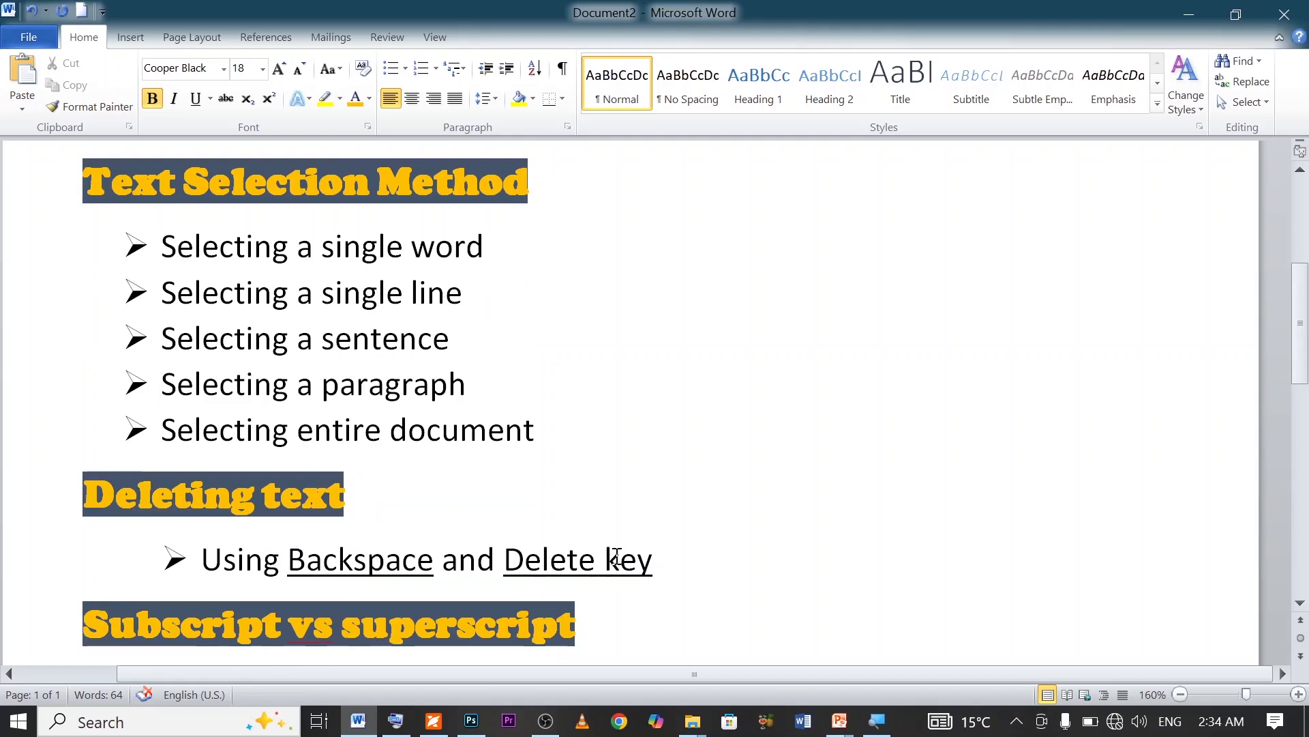
pyautogui.scroll(-1, 616, 557)
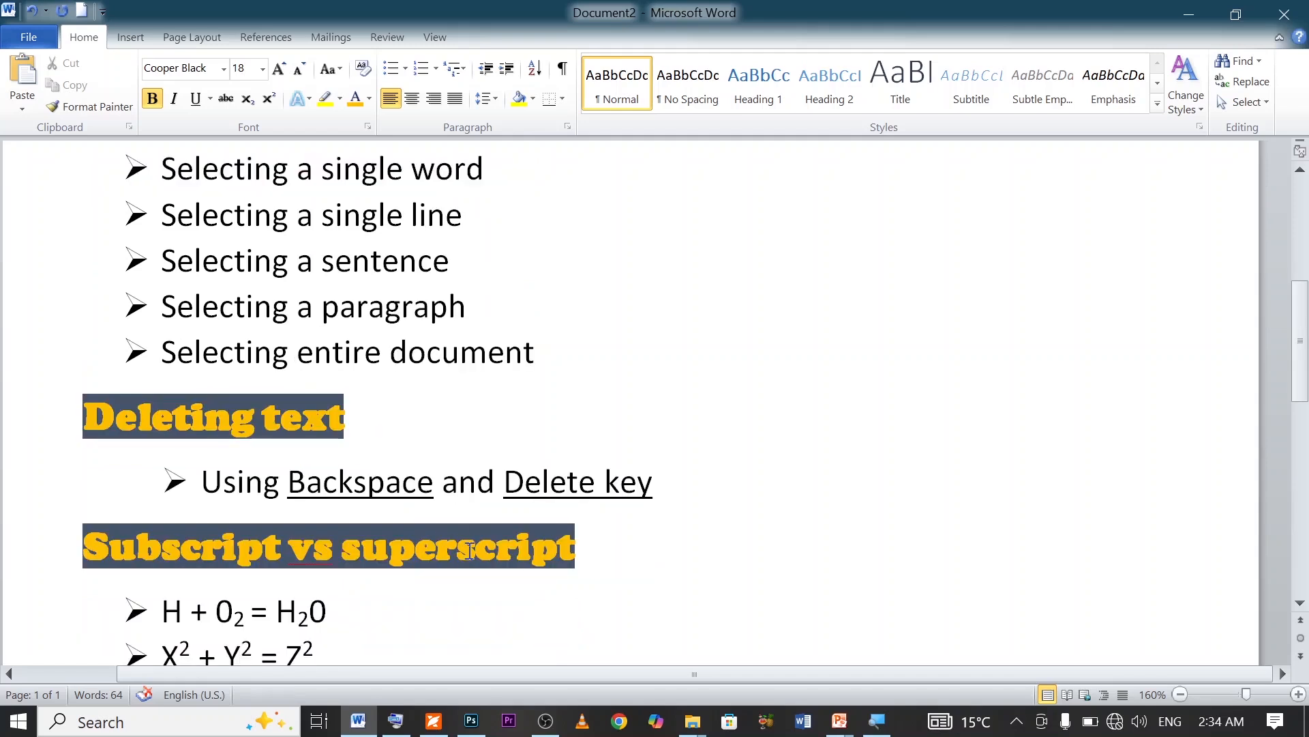
pyautogui.scroll(-1, 316, 550)
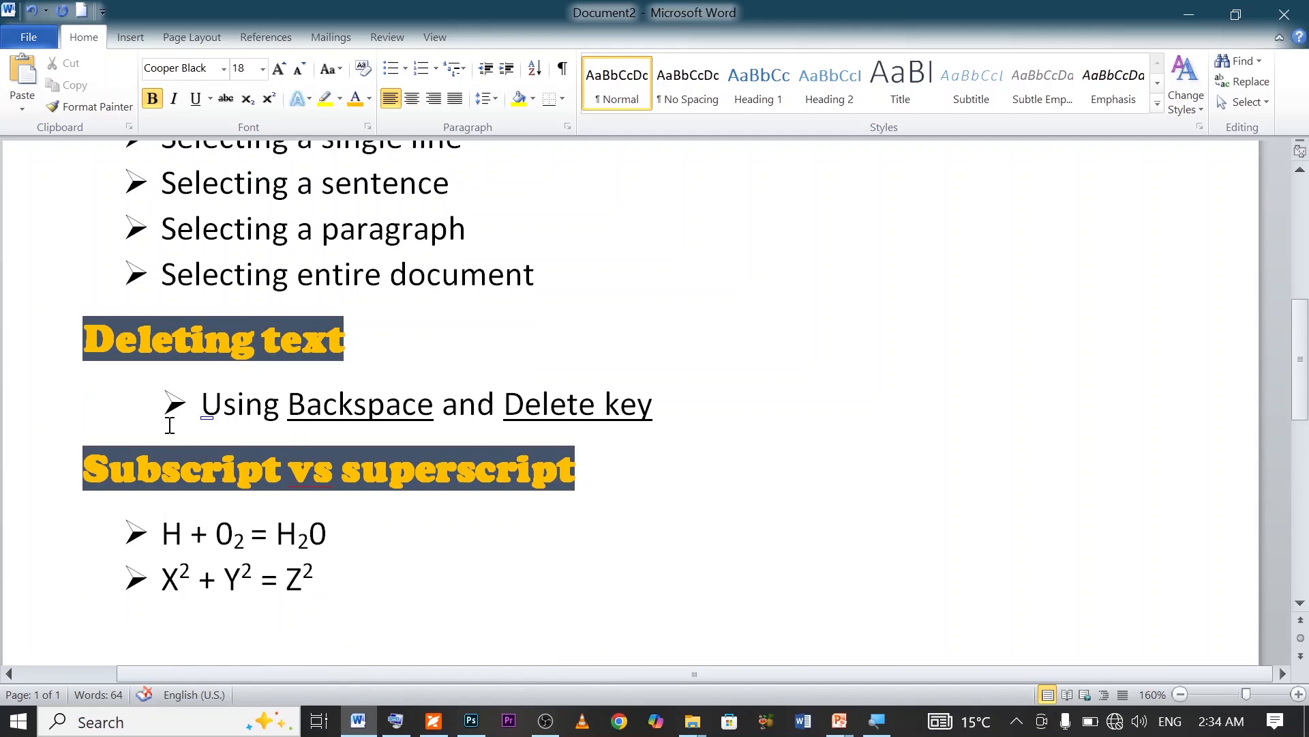
pyautogui.scroll(6, 107, 325)
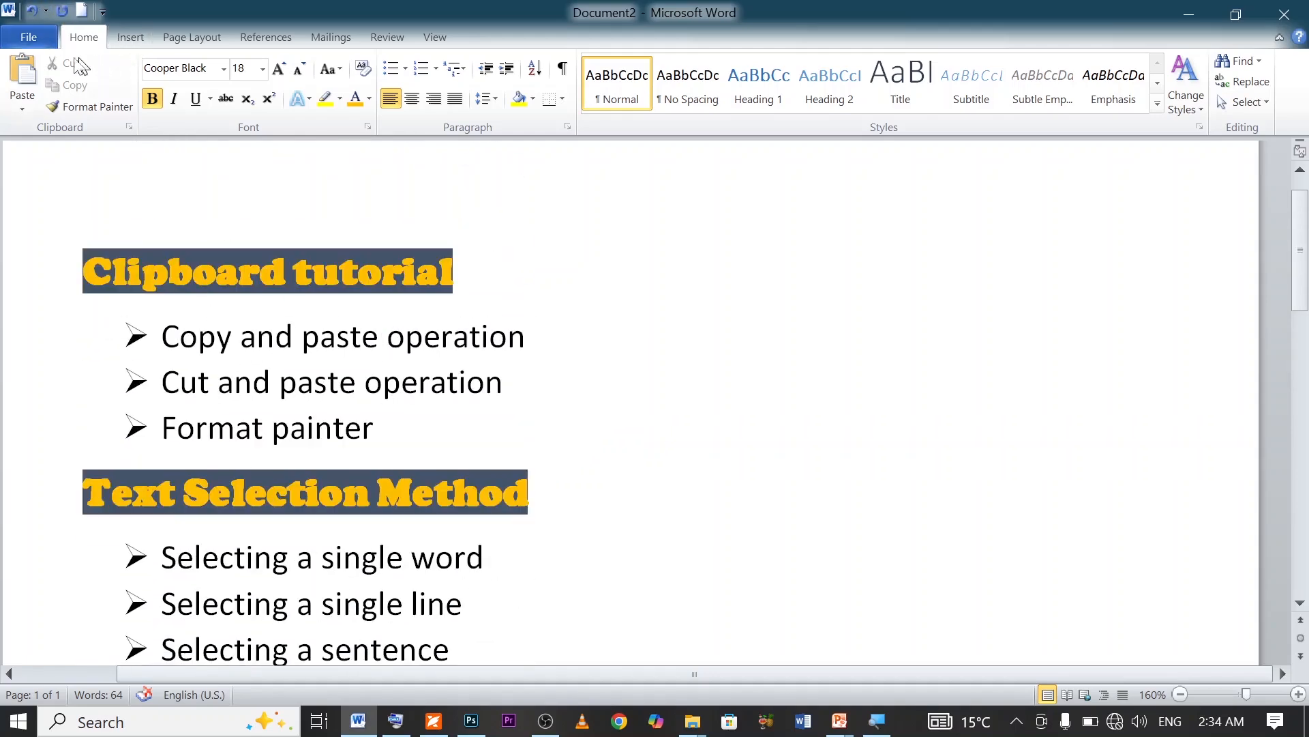
# - Create a new blank document
pyautogui.click(34, 39)
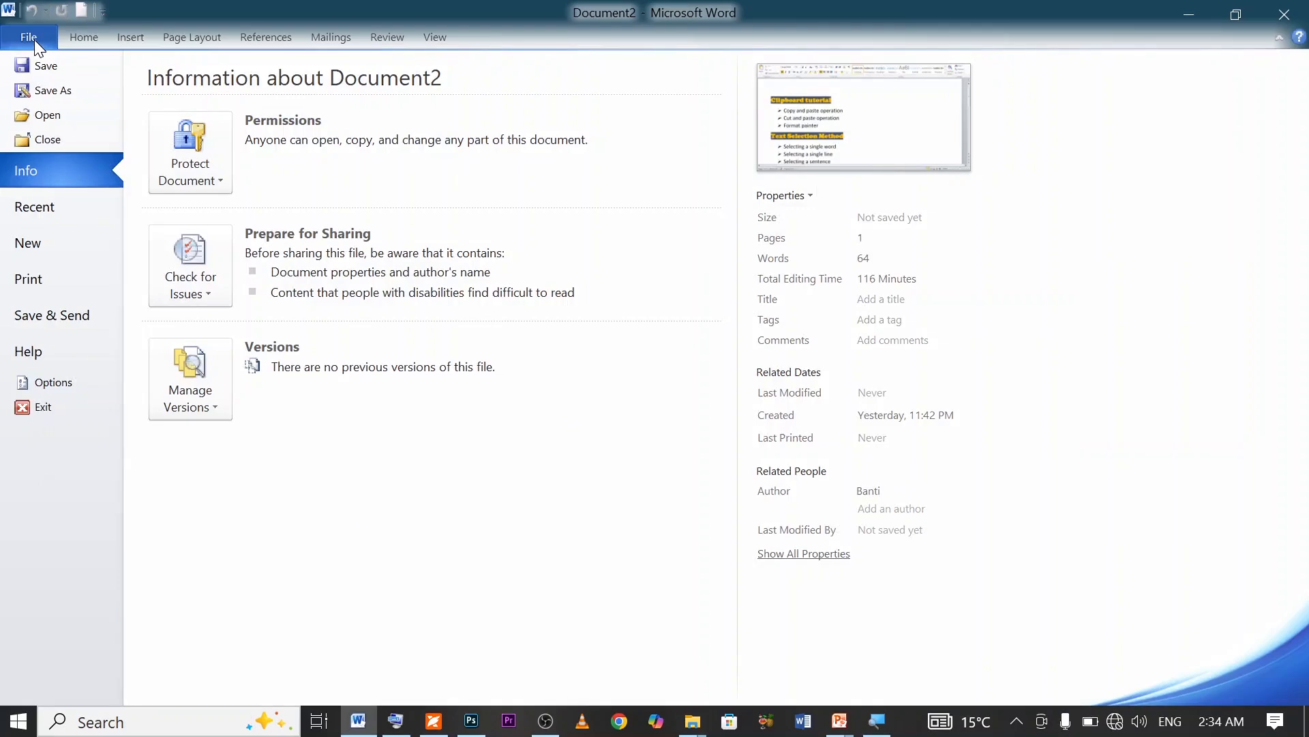
pyautogui.click(26, 246)
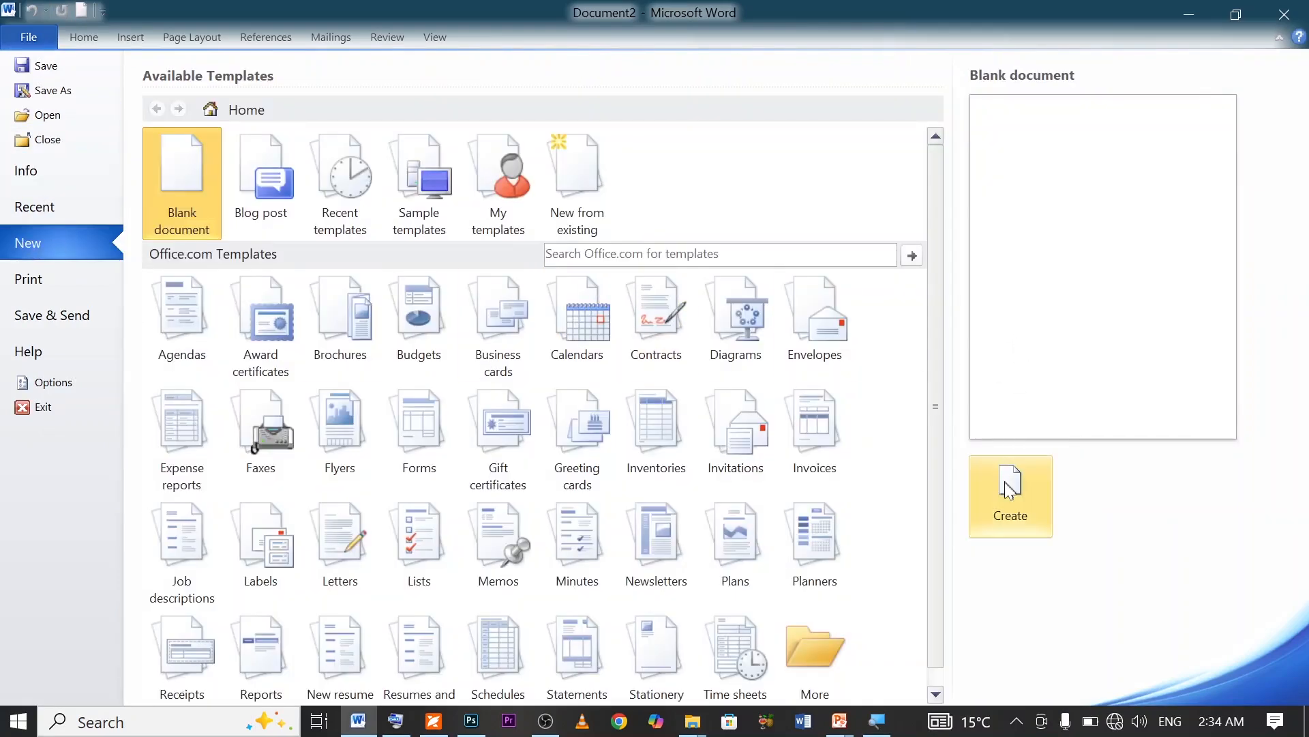
pyautogui.click(1005, 503)
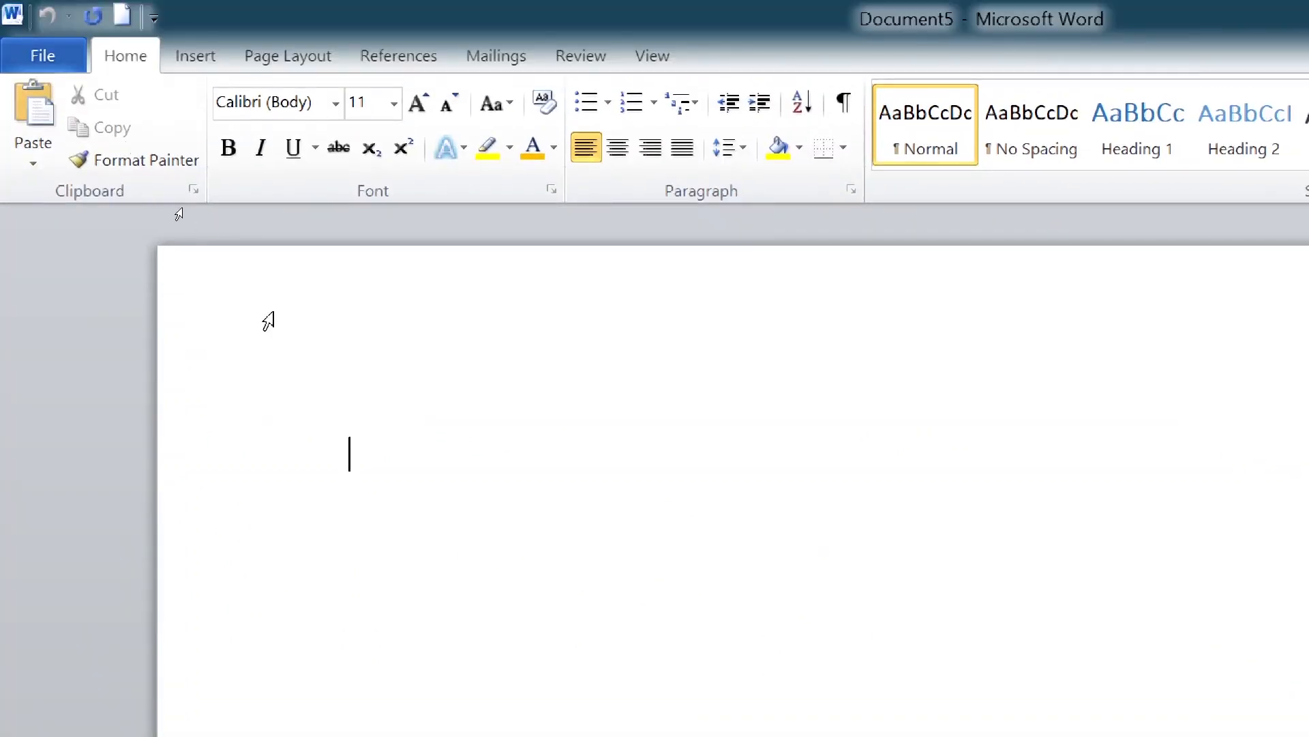
# - Generate sample paragraphs with =rand() and add empty lines below the first paragraph
pyautogui.write('=rand')
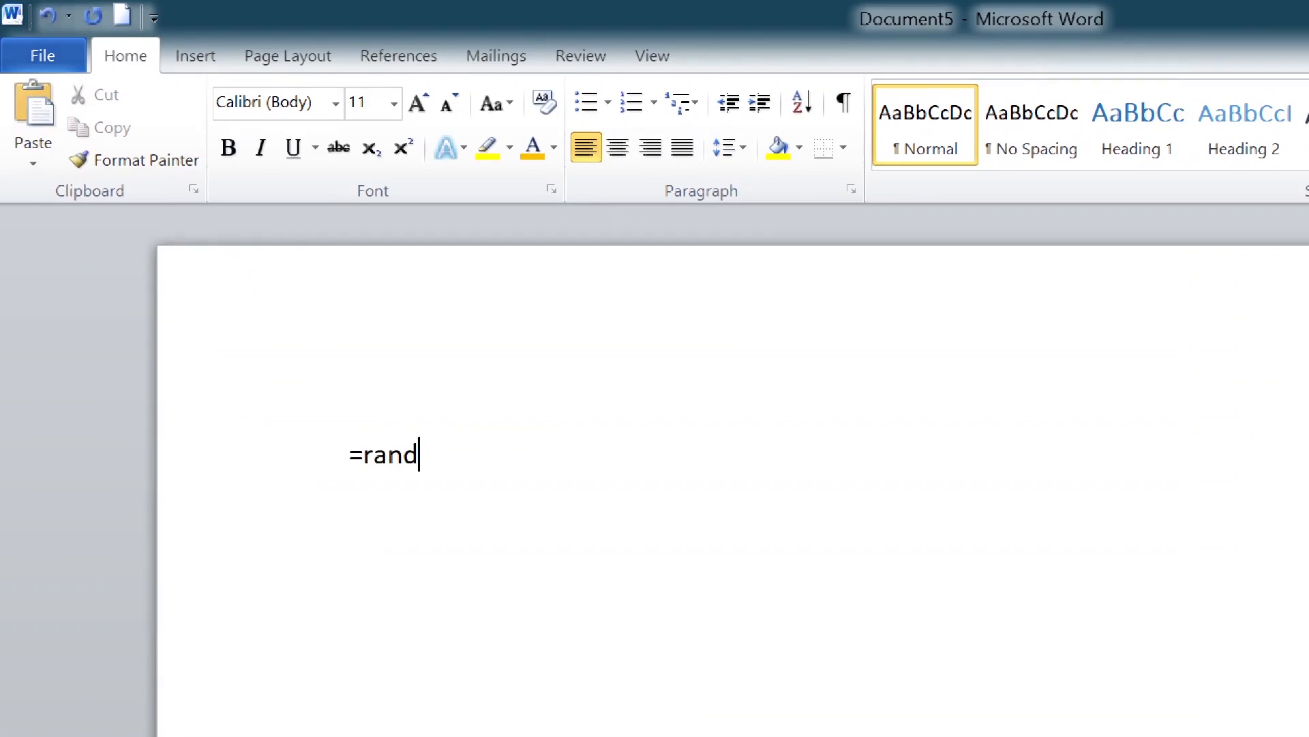
pyautogui.write('()')
pyautogui.press('Return')
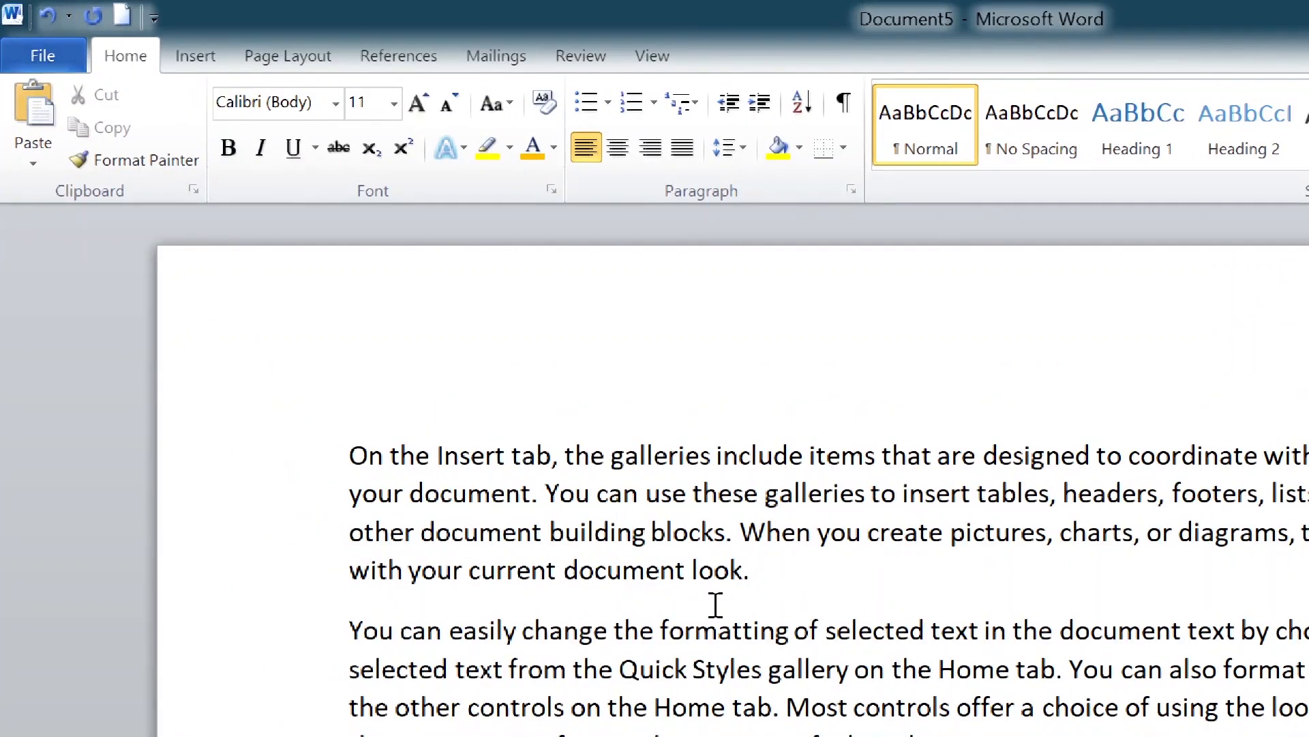
pyautogui.click(780, 577)
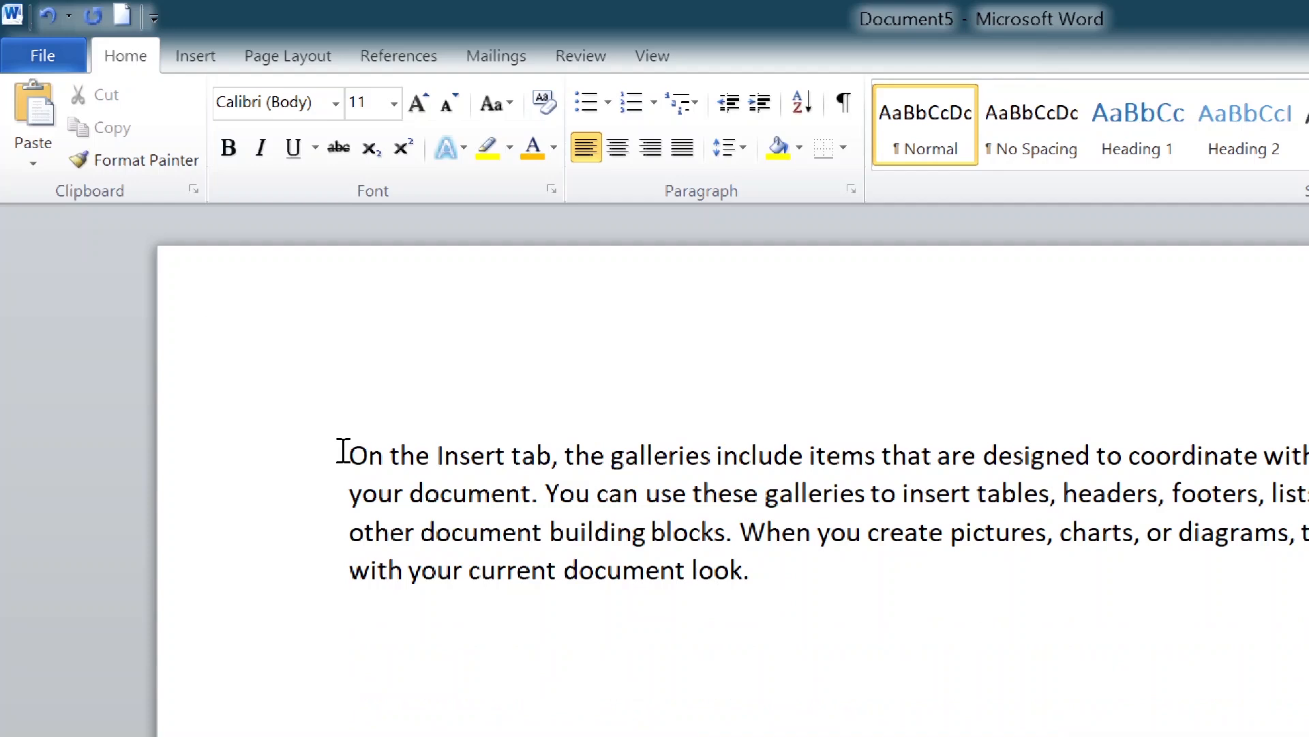
# - Copy "On the Insert tab" from the first paragraph and paste it on the empty line above the second paragraph
pyautogui.moveTo(343, 452); pyautogui.dragTo(545, 468)
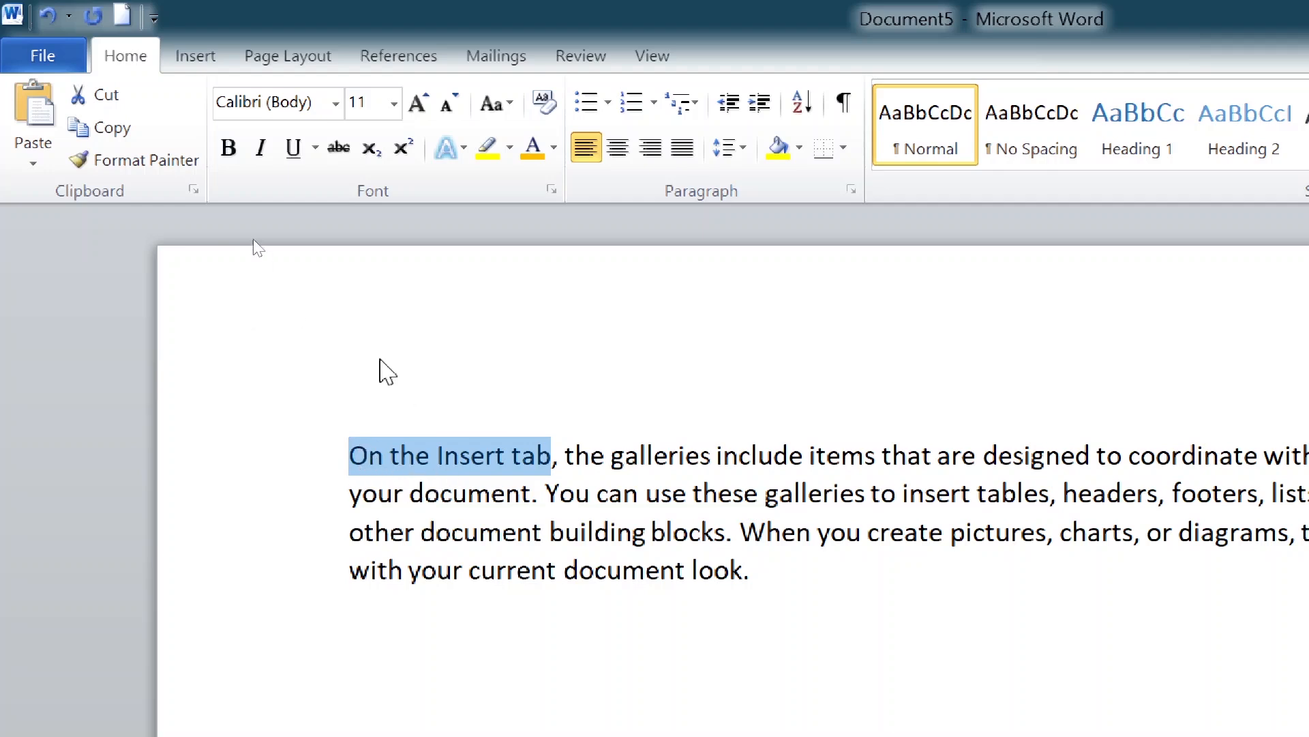
pyautogui.rightClick(428, 466)
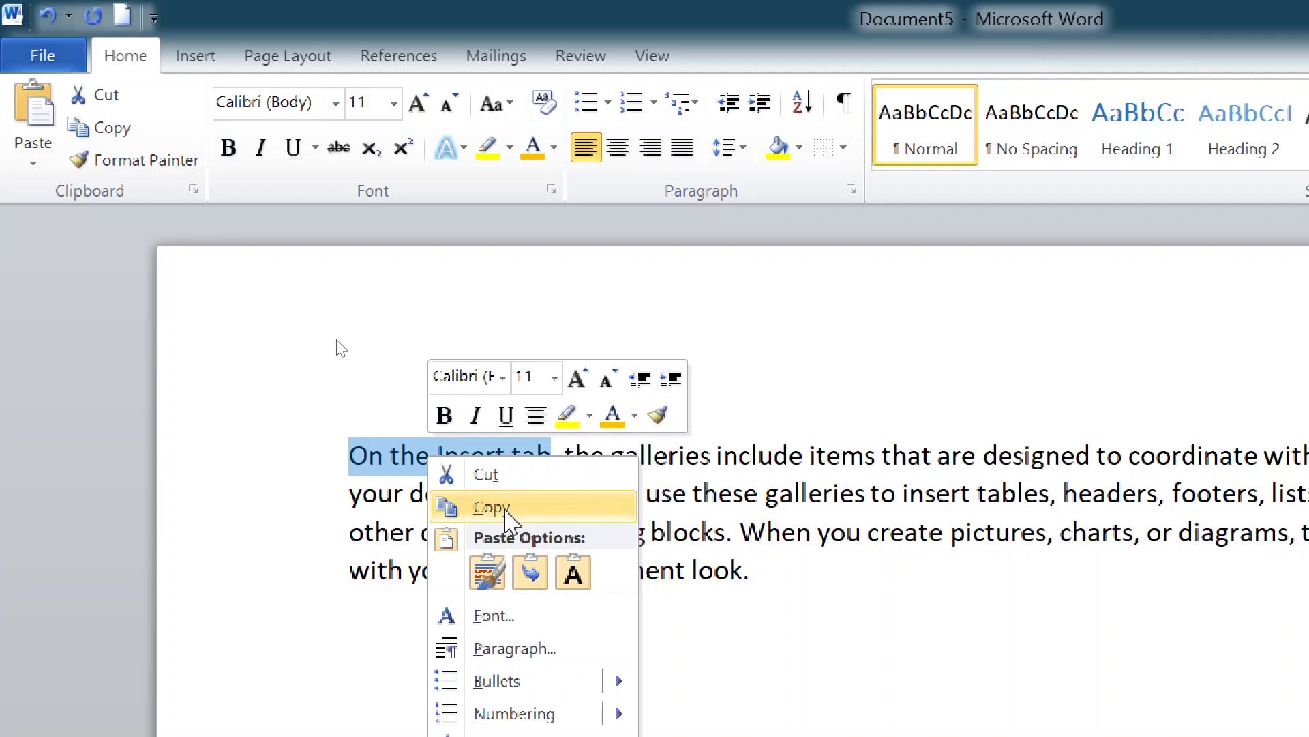
pyautogui.click(508, 522)
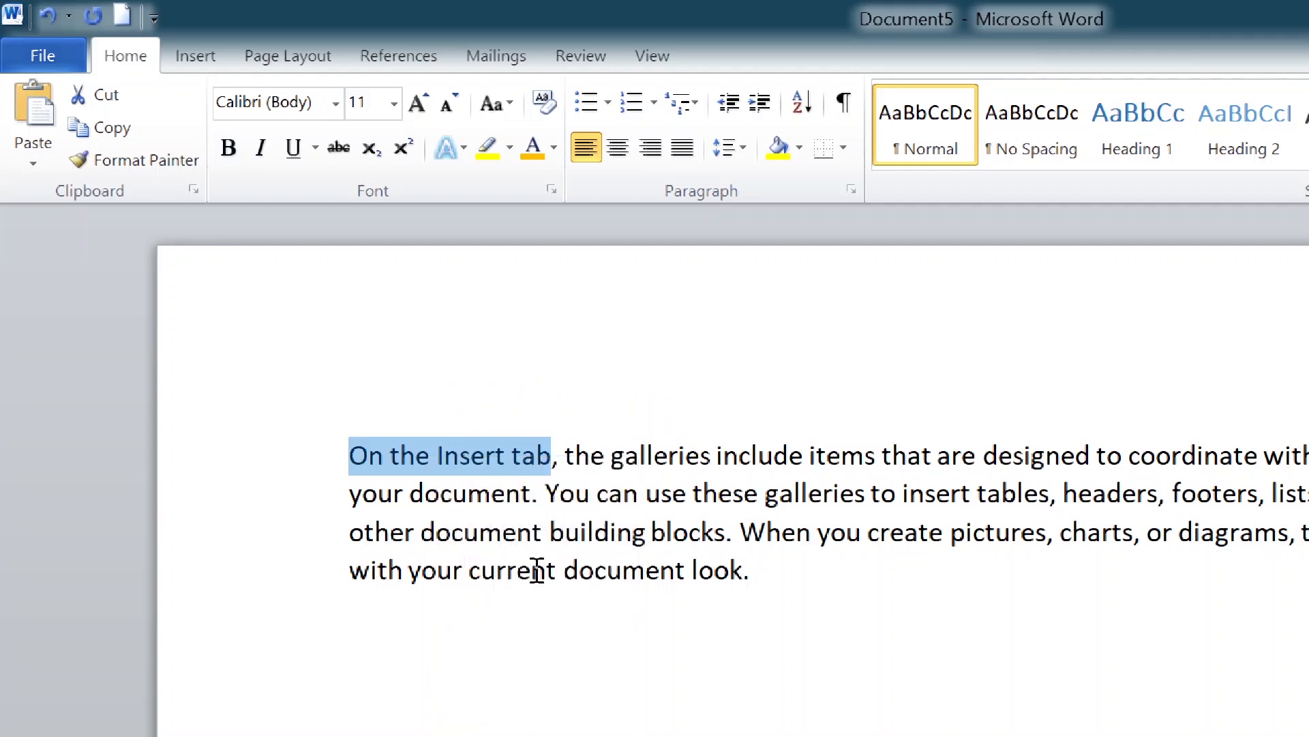
pyautogui.scroll(-1, 537, 567)
pyautogui.click(662, 598)
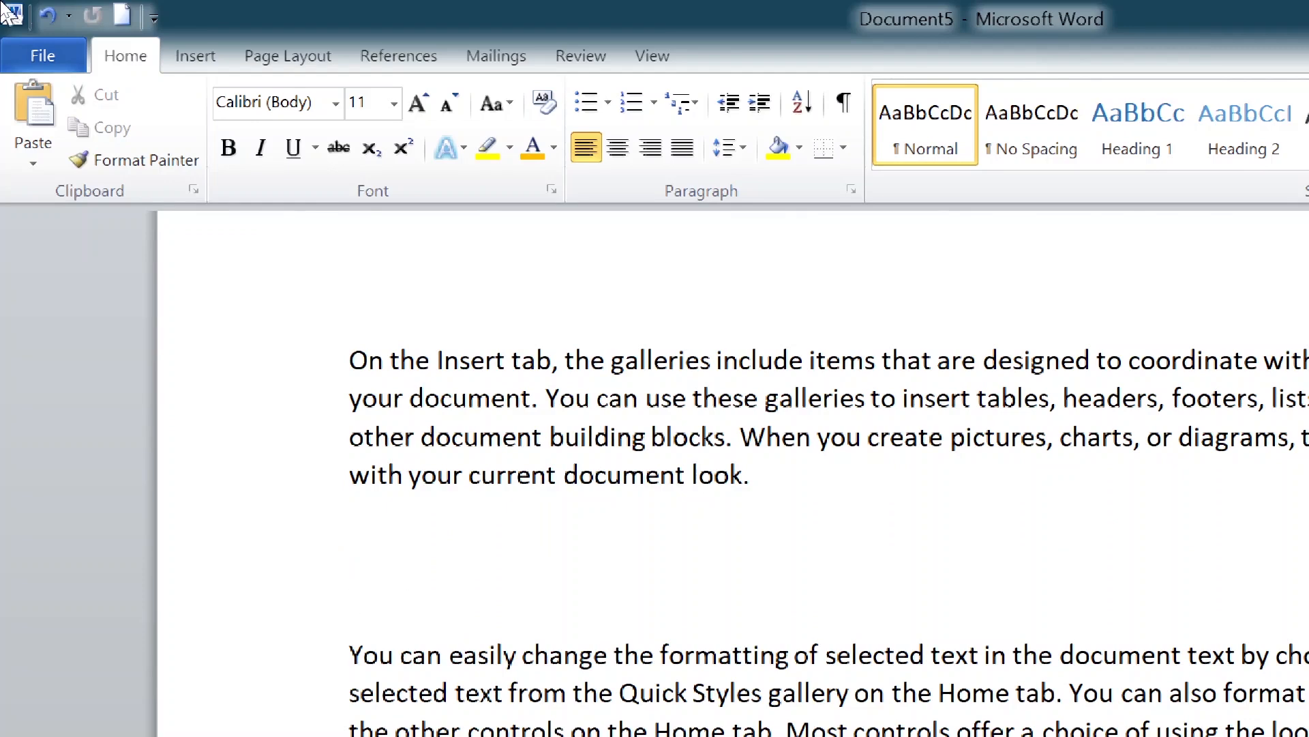
pyautogui.click(35, 119)
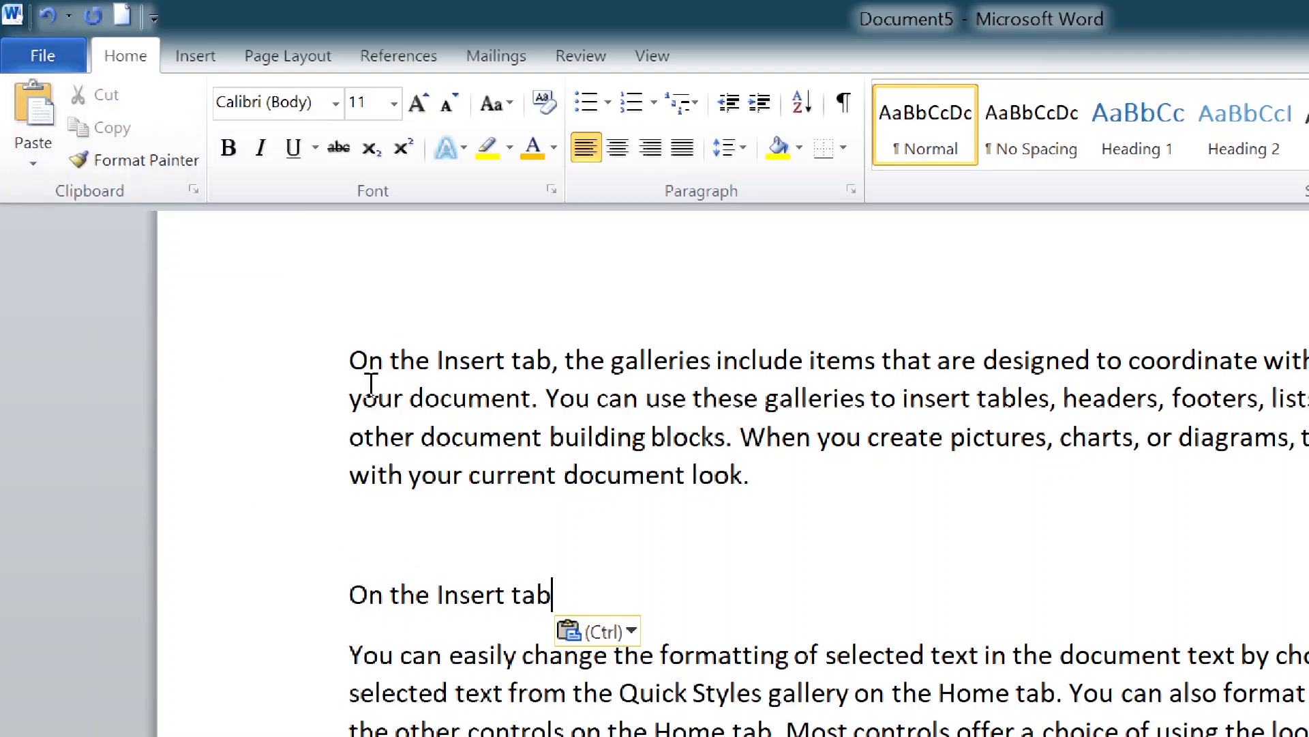
pyautogui.moveTo(351, 360); pyautogui.dragTo(550, 362)
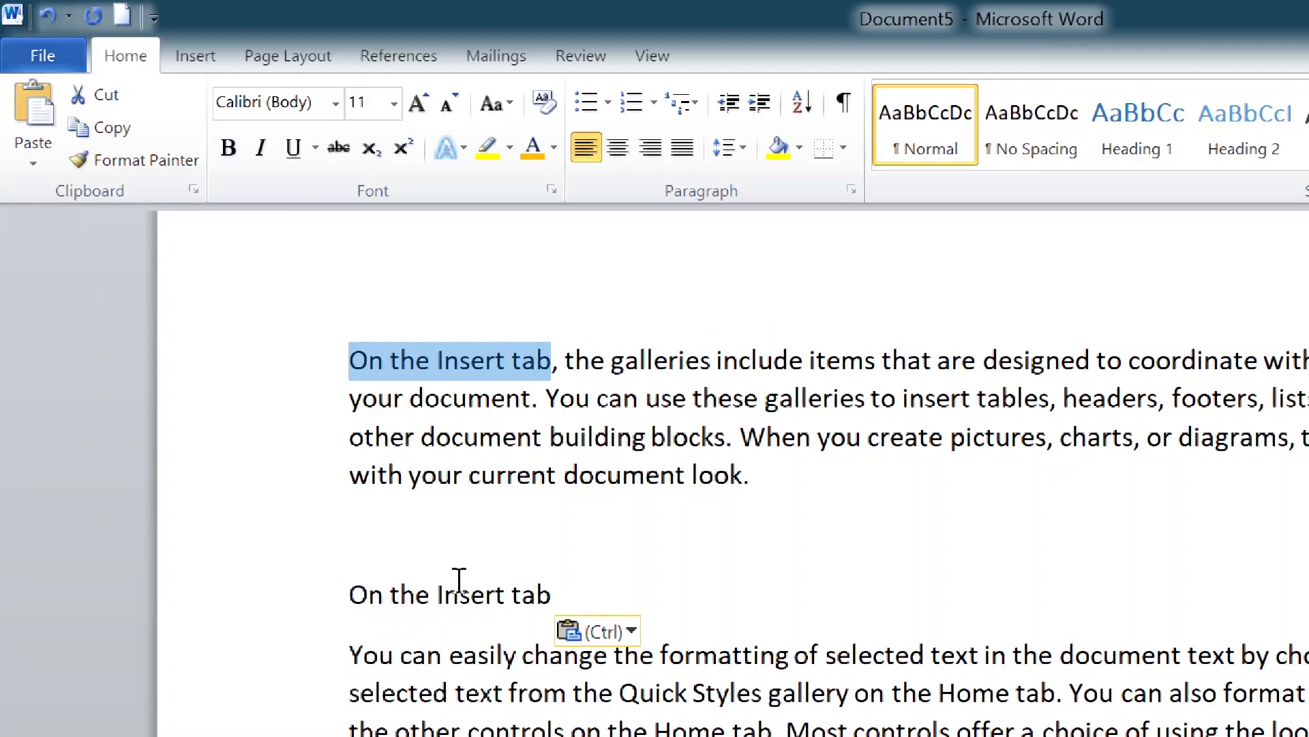
pyautogui.click(632, 513)
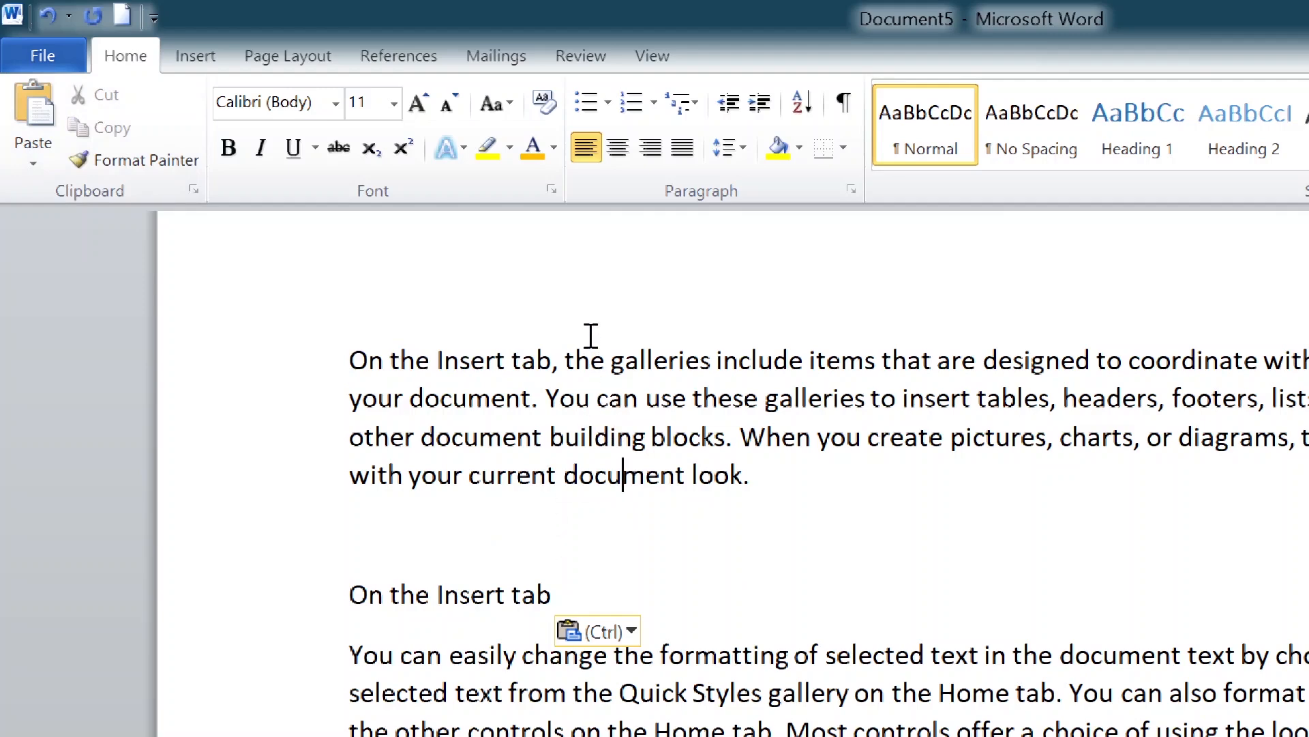
# - Cut "the galleries include items" from the first paragraph and paste it after the copied "On the Insert tab" line
pyautogui.moveTo(569, 360); pyautogui.dragTo(850, 371)
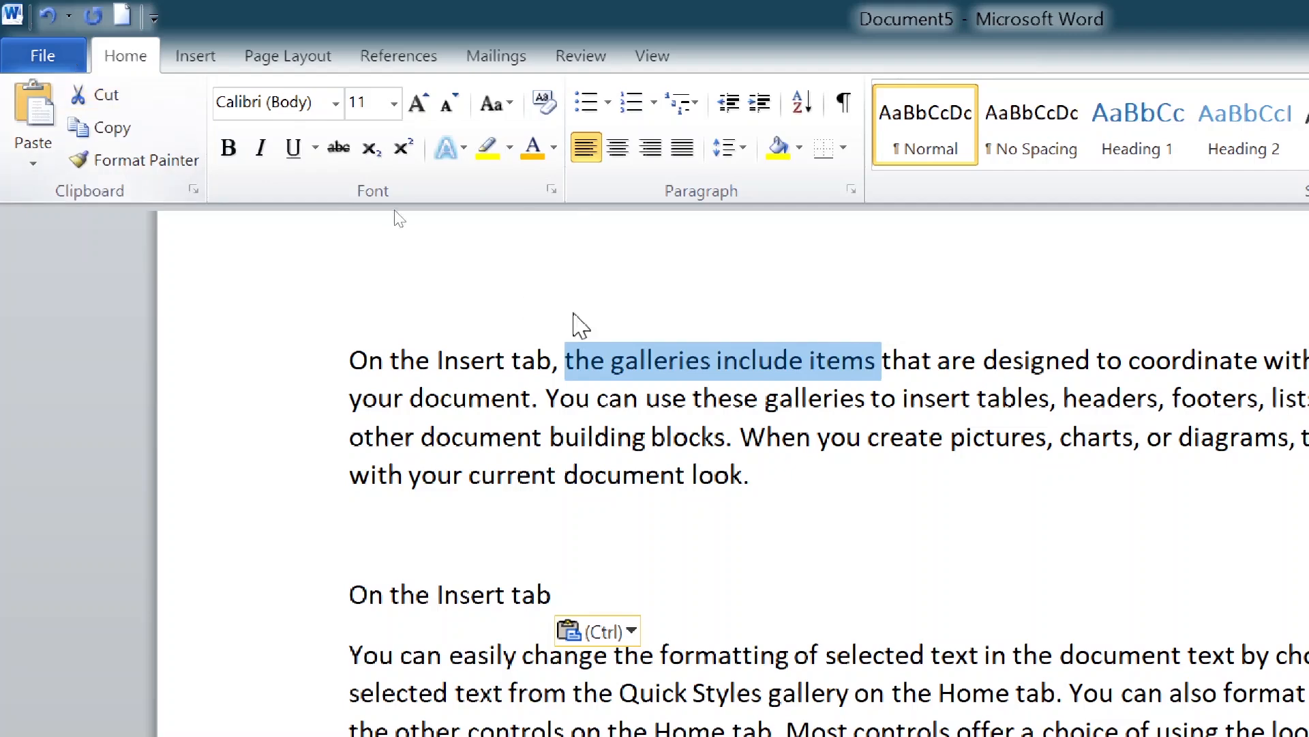
pyautogui.rightClick(710, 356)
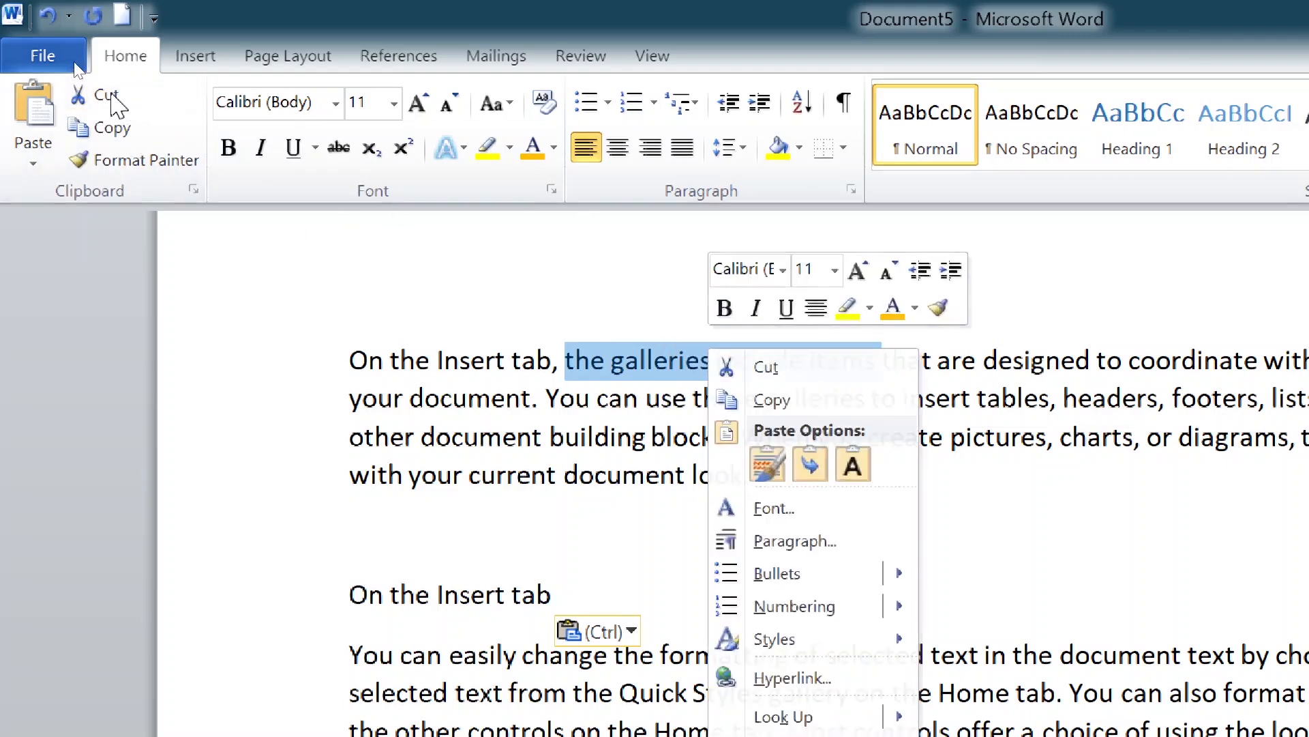
pyautogui.click(122, 102)
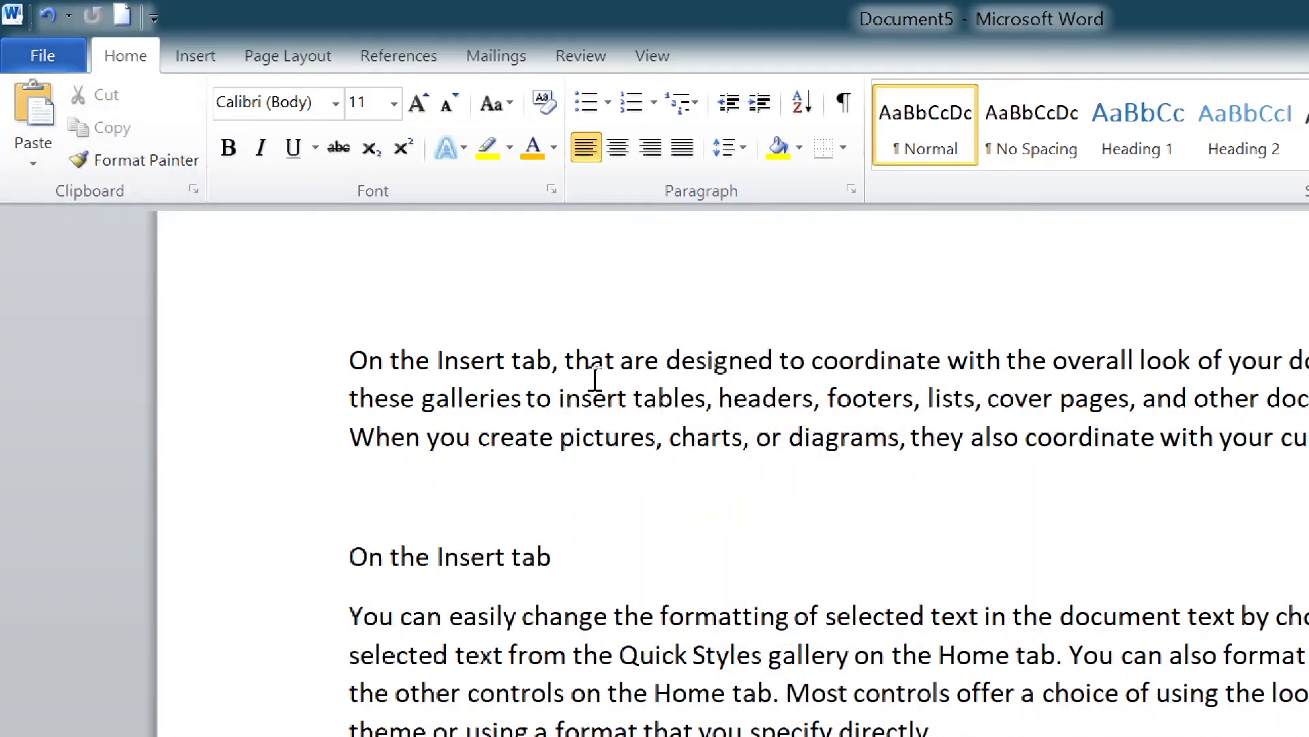
pyautogui.hotkey('ctrl', 'z')
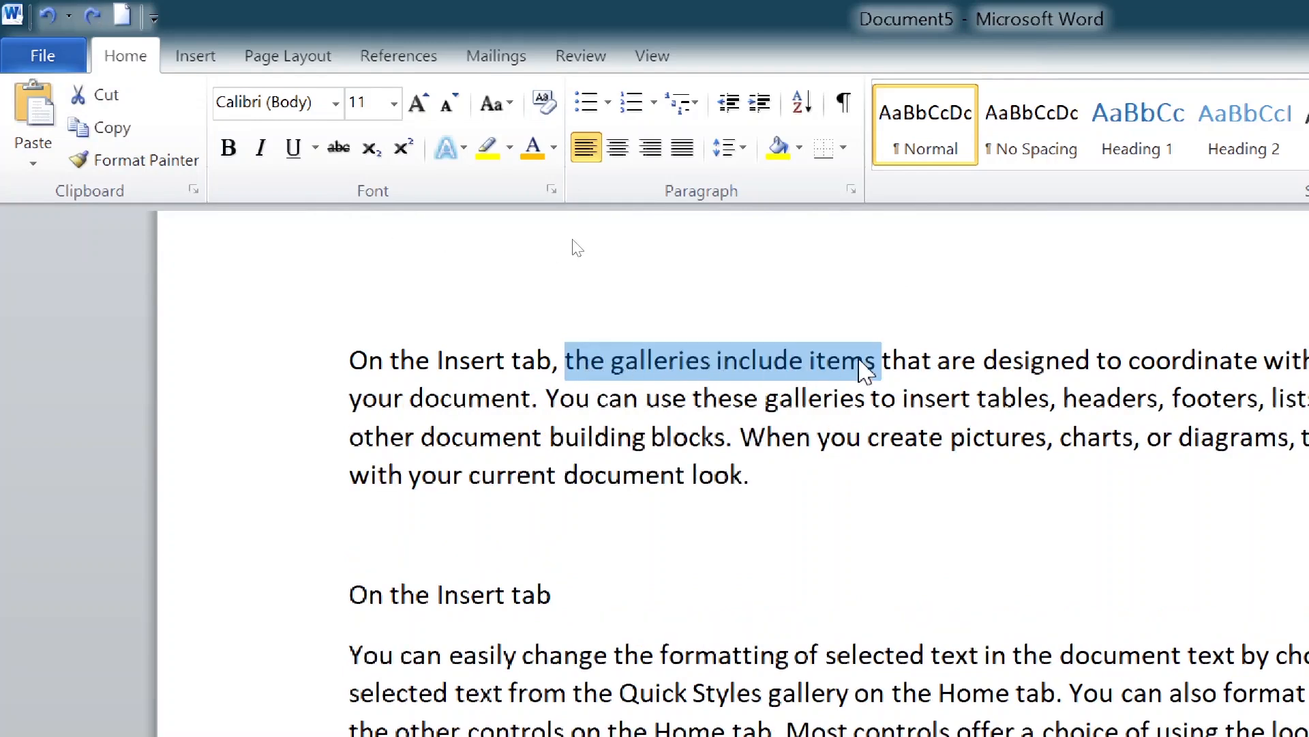
pyautogui.click(110, 97)
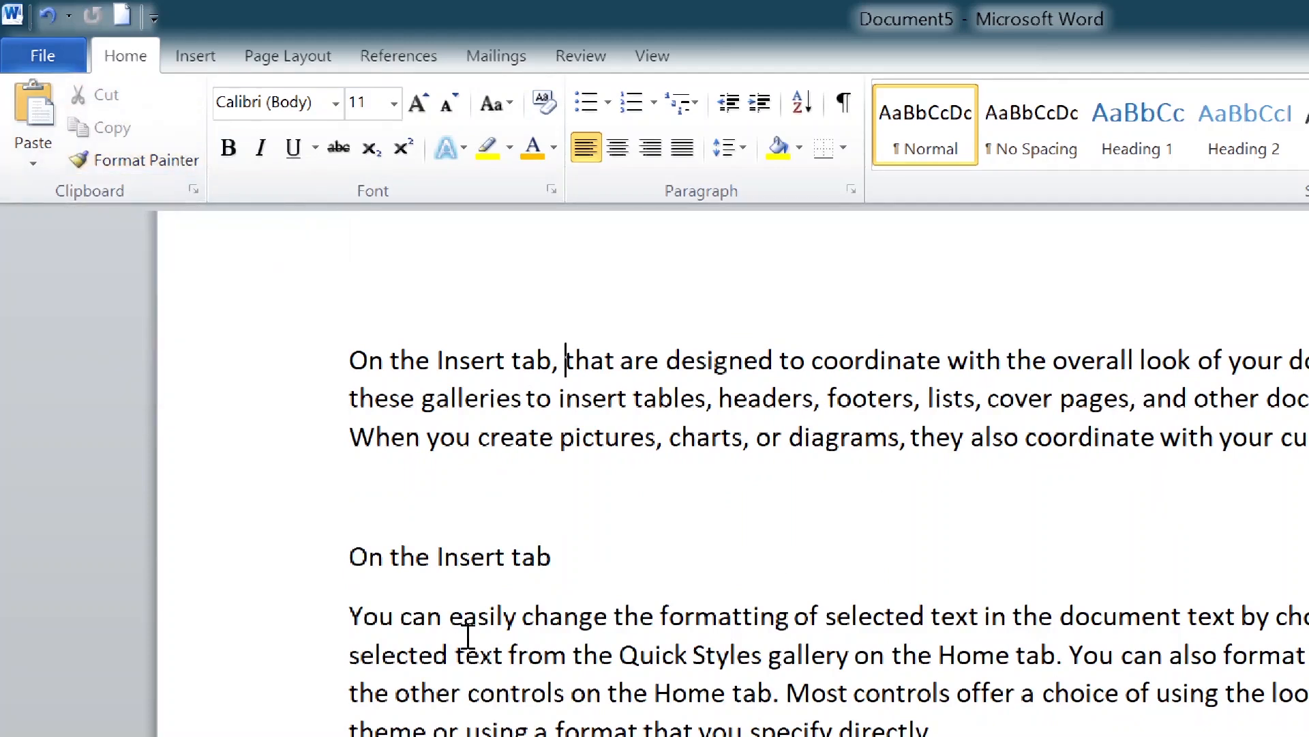
pyautogui.click(619, 558)
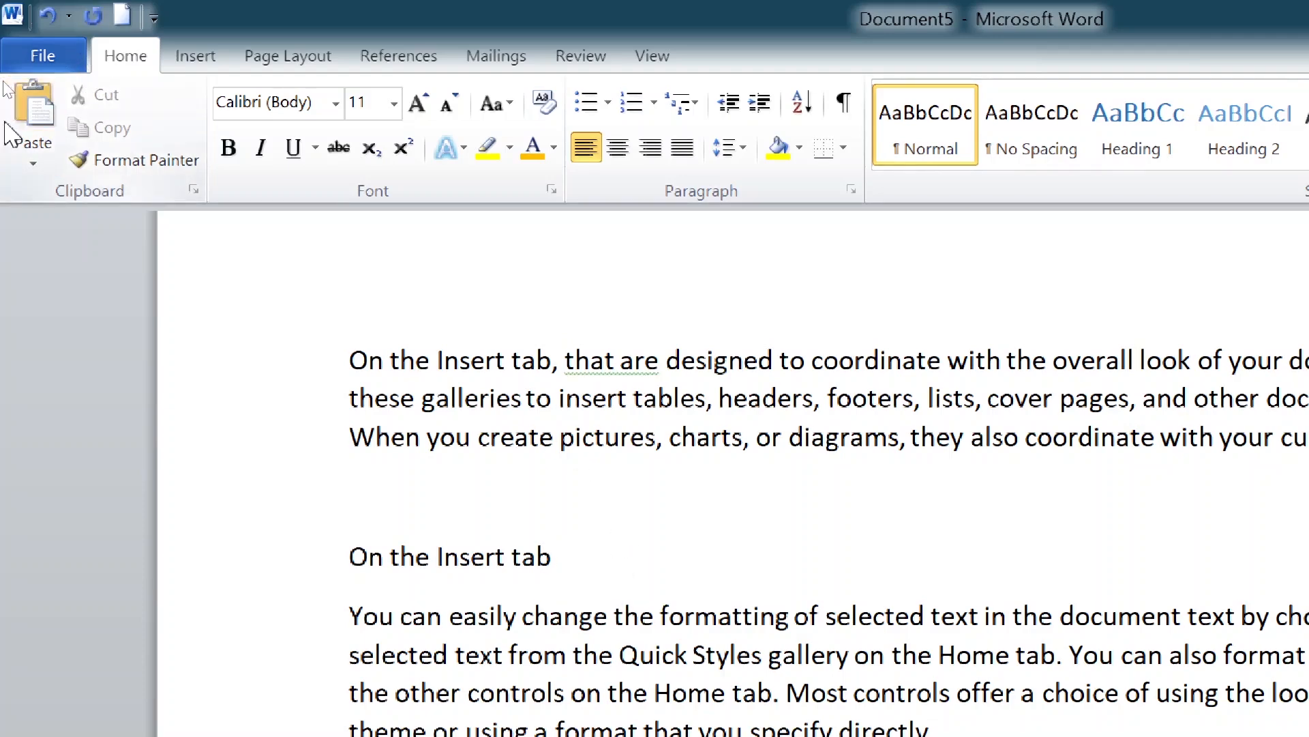
pyautogui.click(35, 109)
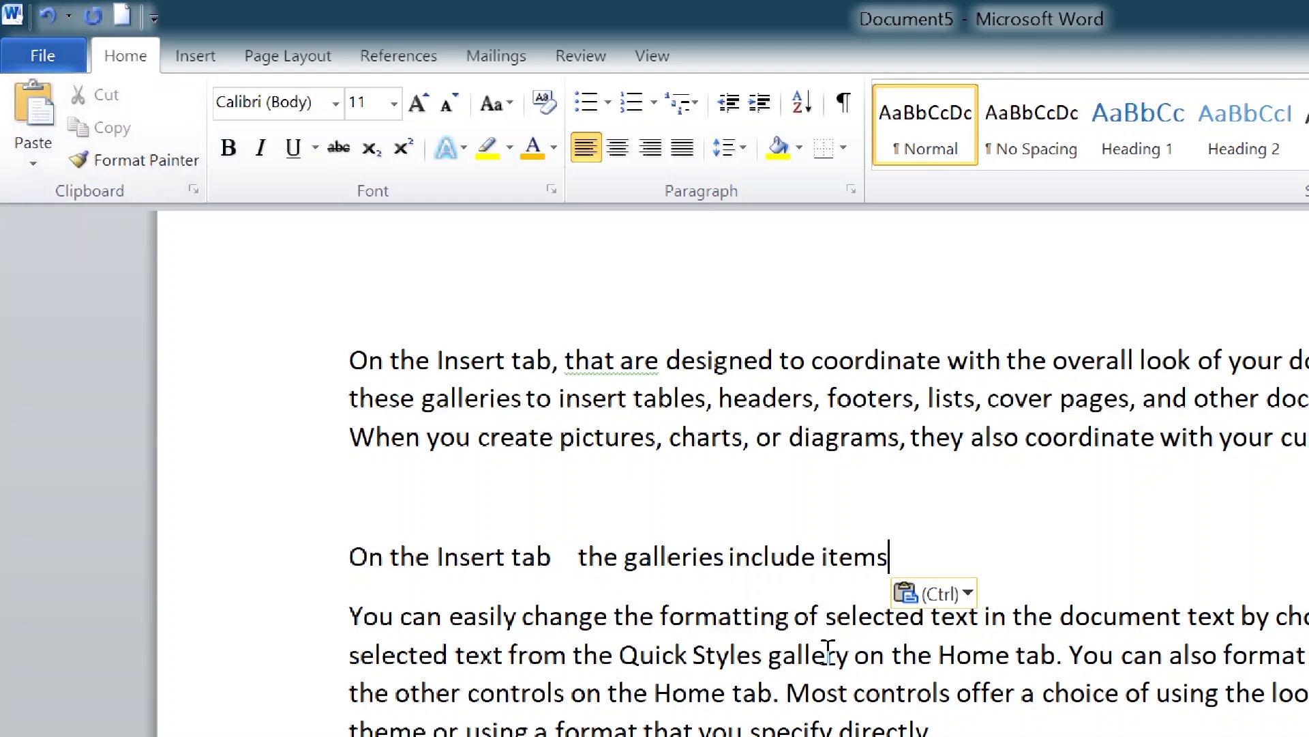
pyautogui.moveTo(881, 542); pyautogui.dragTo(362, 535)
pyautogui.click(482, 570)
pyautogui.moveTo(550, 347); pyautogui.dragTo(385, 354)
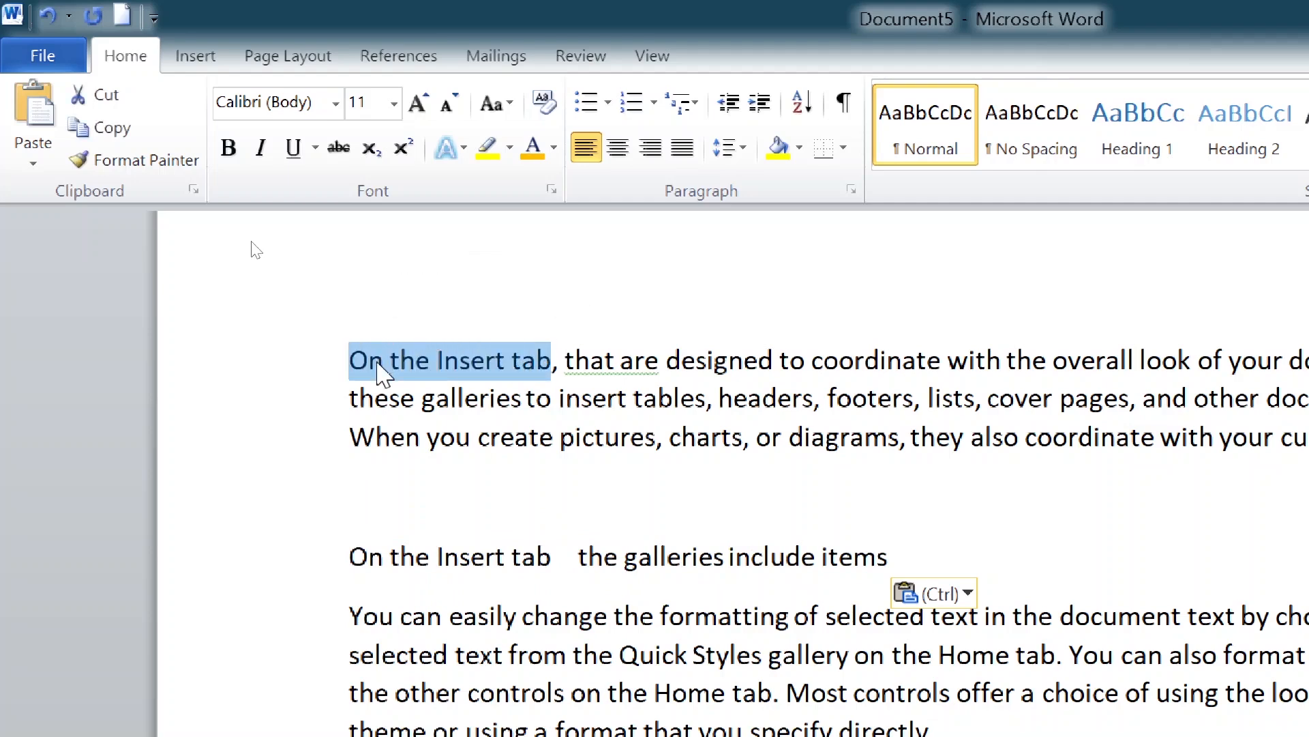
pyautogui.click(477, 556)
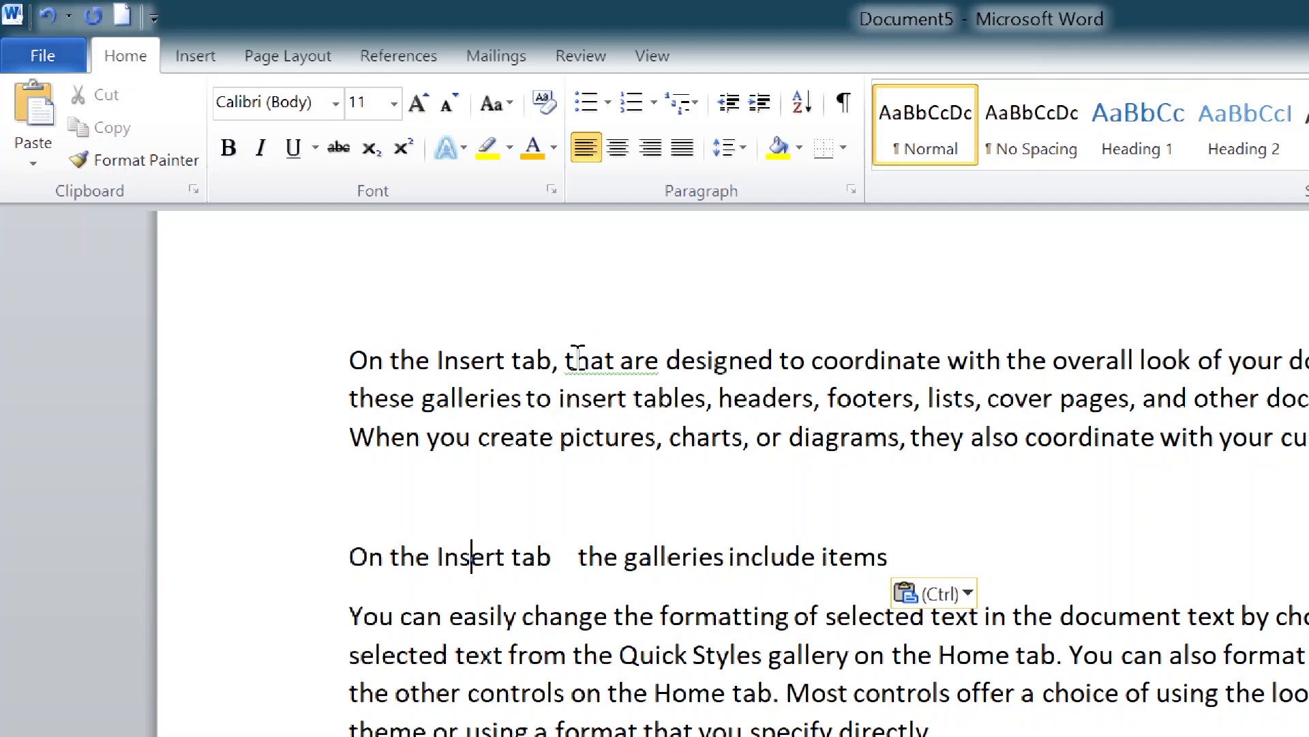
# - Cut "that are designed" from the first paragraph and paste it after "the galleries include items" on the separate line
pyautogui.moveTo(572, 358); pyautogui.dragTo(673, 374)
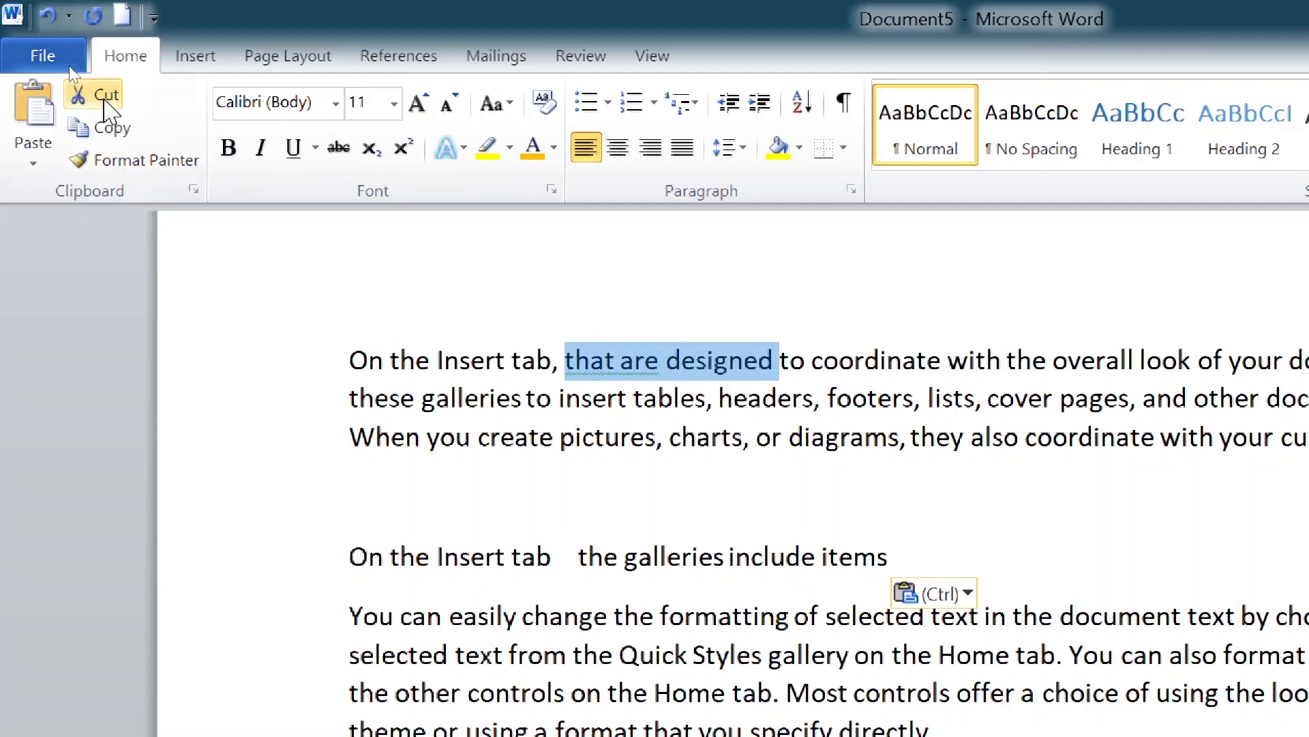
pyautogui.click(106, 96)
pyautogui.click(951, 556)
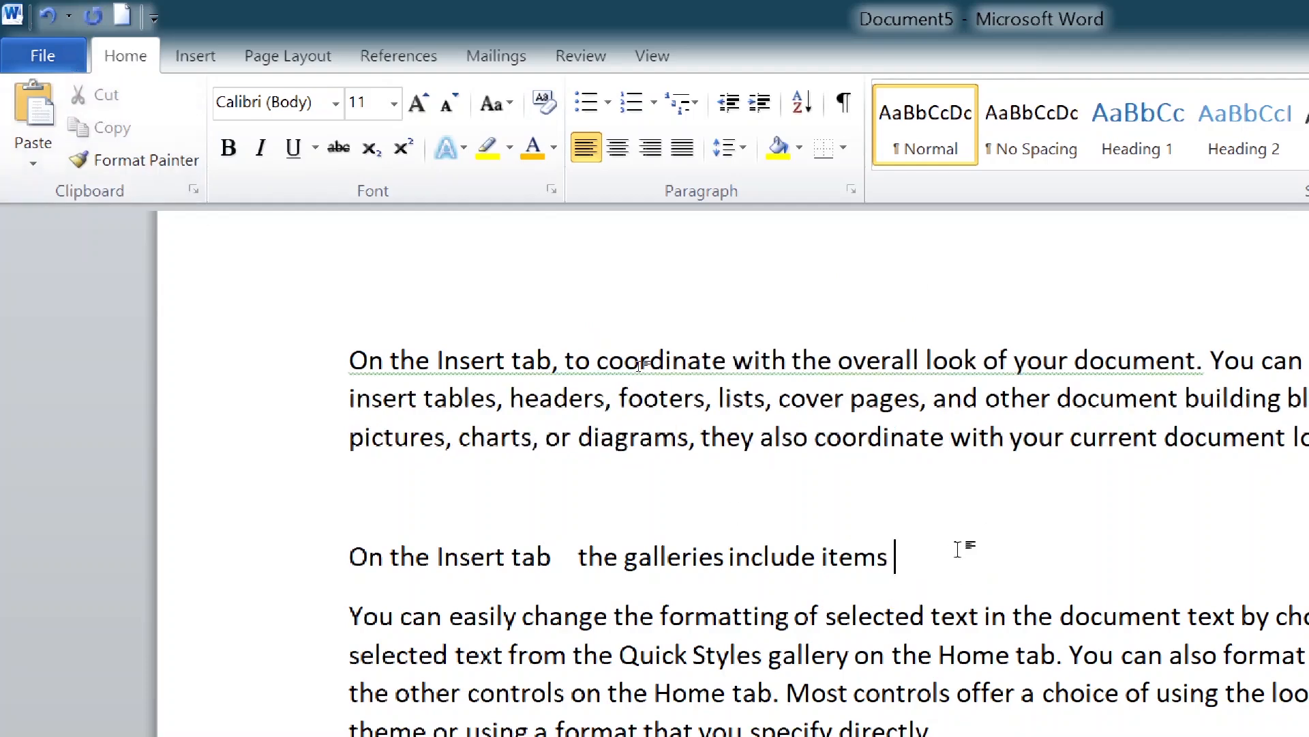
pyautogui.click(34, 117)
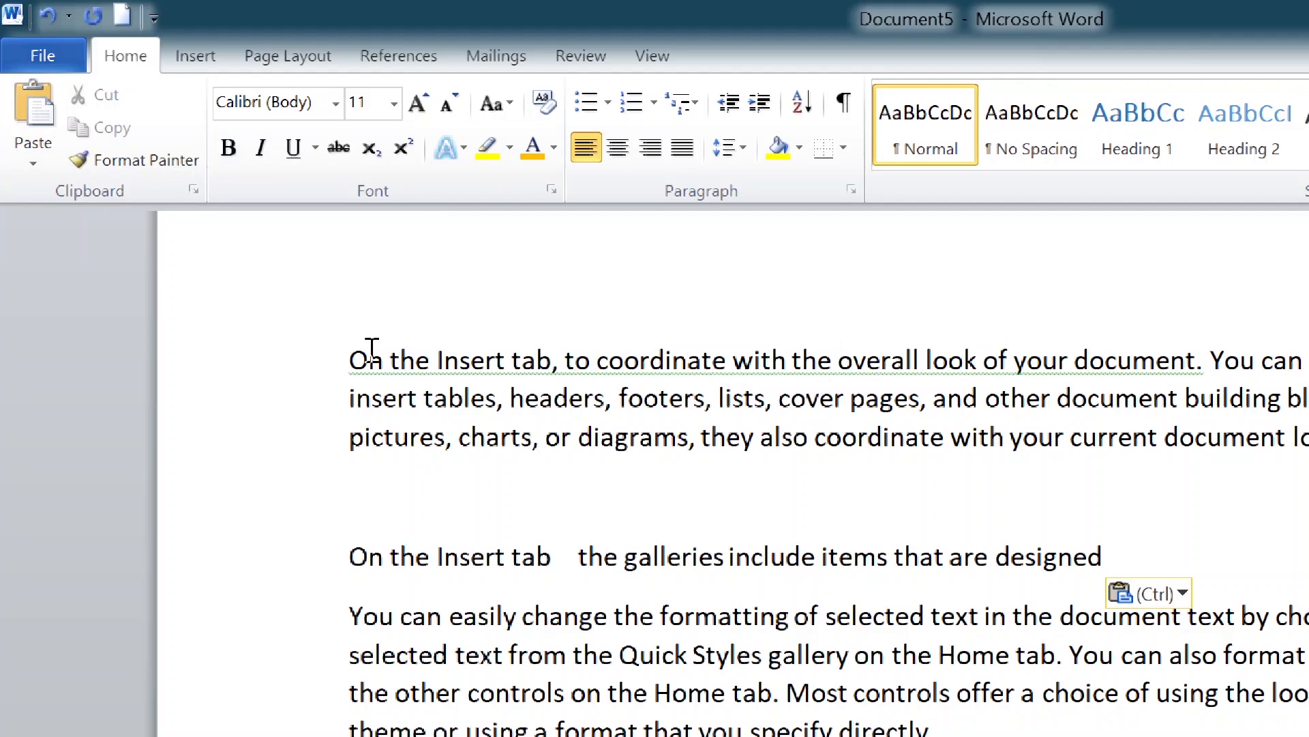
# - Format "On the Insert tab" in the first paragraph as Cooper Black, italic and underlined, with the Gradient Fill - Green, Accent 6, Inner Shadow text effect
pyautogui.moveTo(348, 358); pyautogui.dragTo(539, 365)
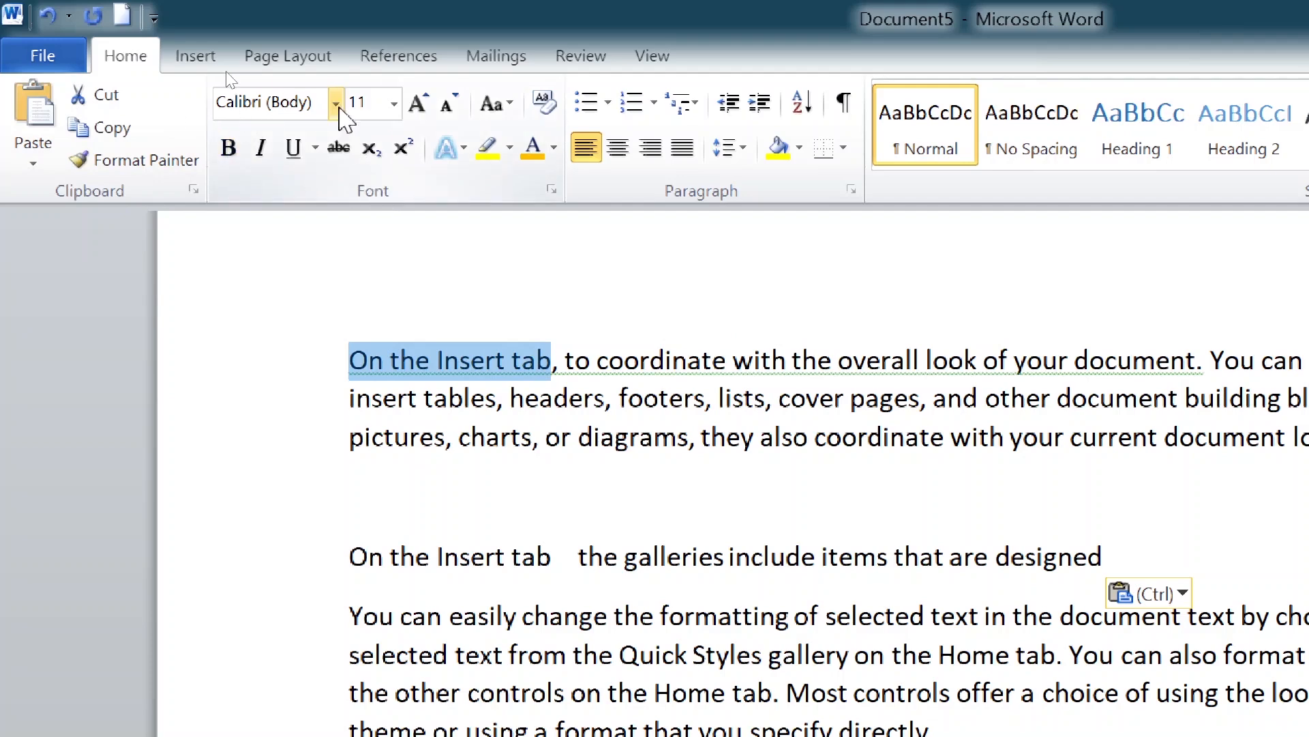
pyautogui.click(336, 106)
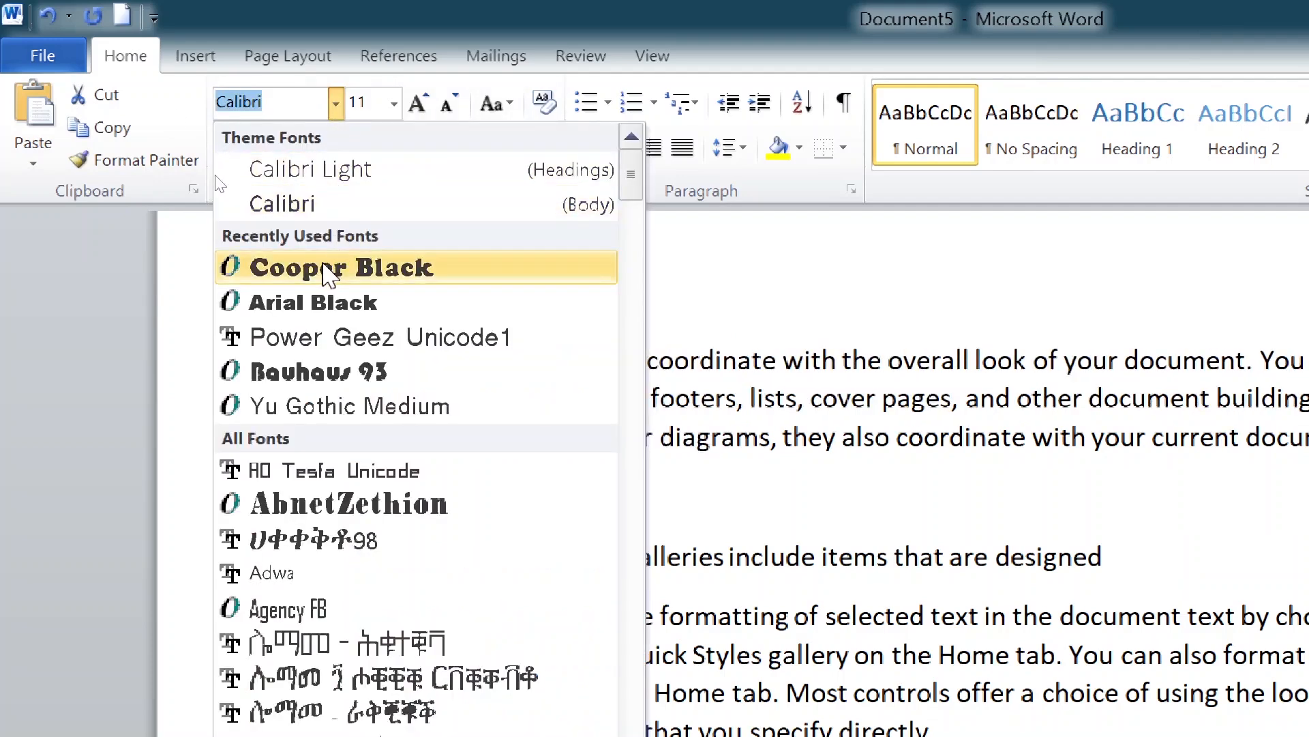
pyautogui.click(321, 268)
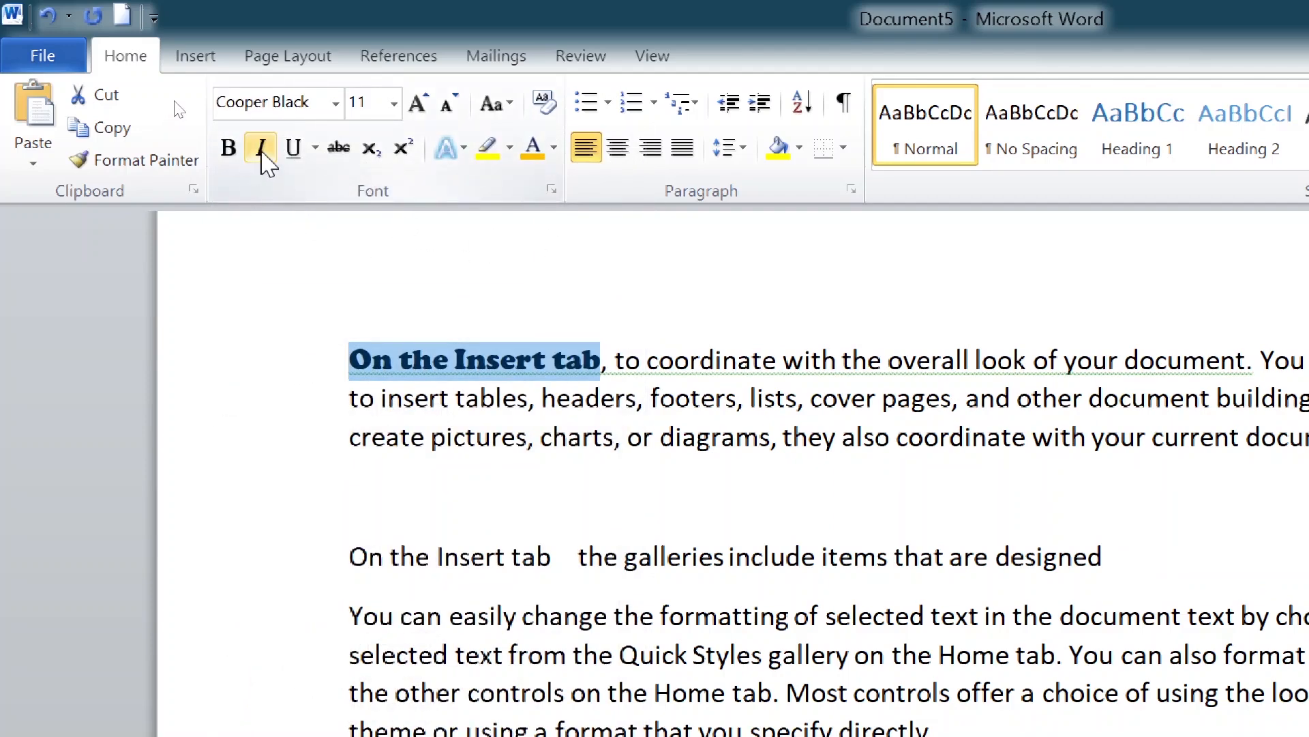
pyautogui.click(262, 149)
pyautogui.click(292, 155)
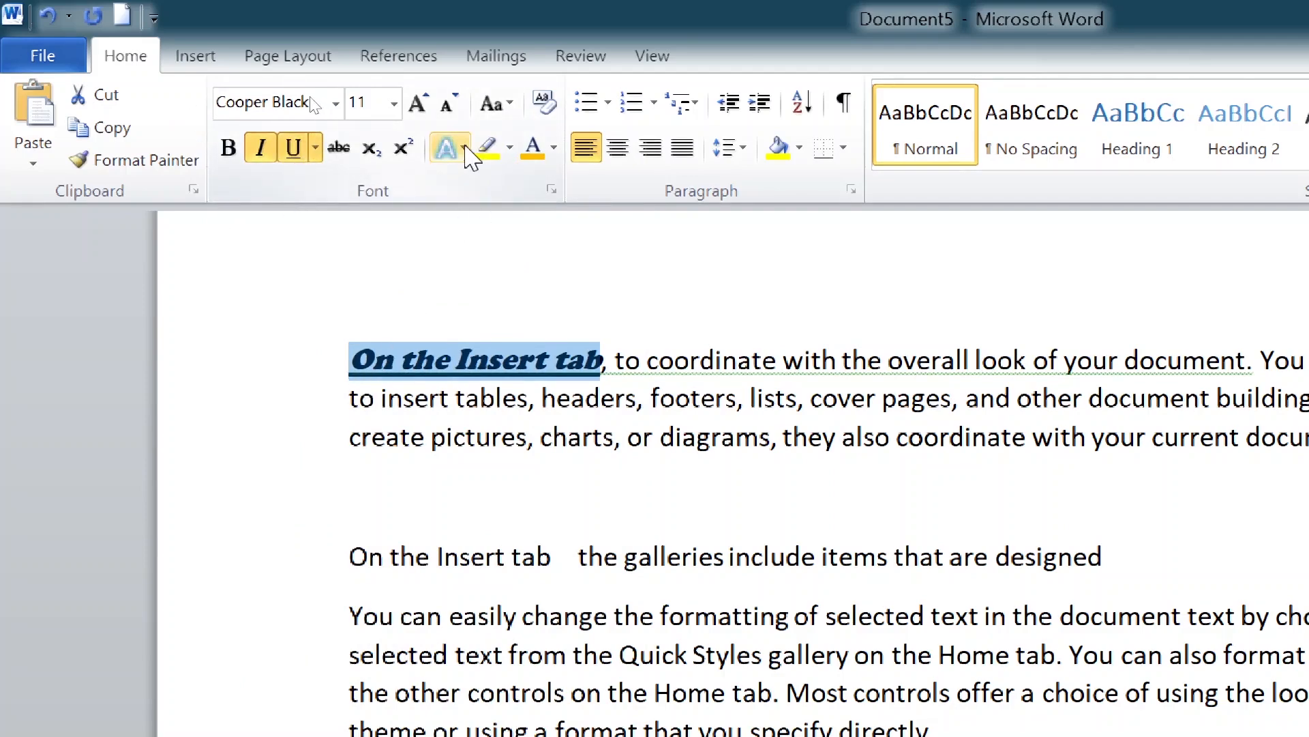
pyautogui.click(466, 148)
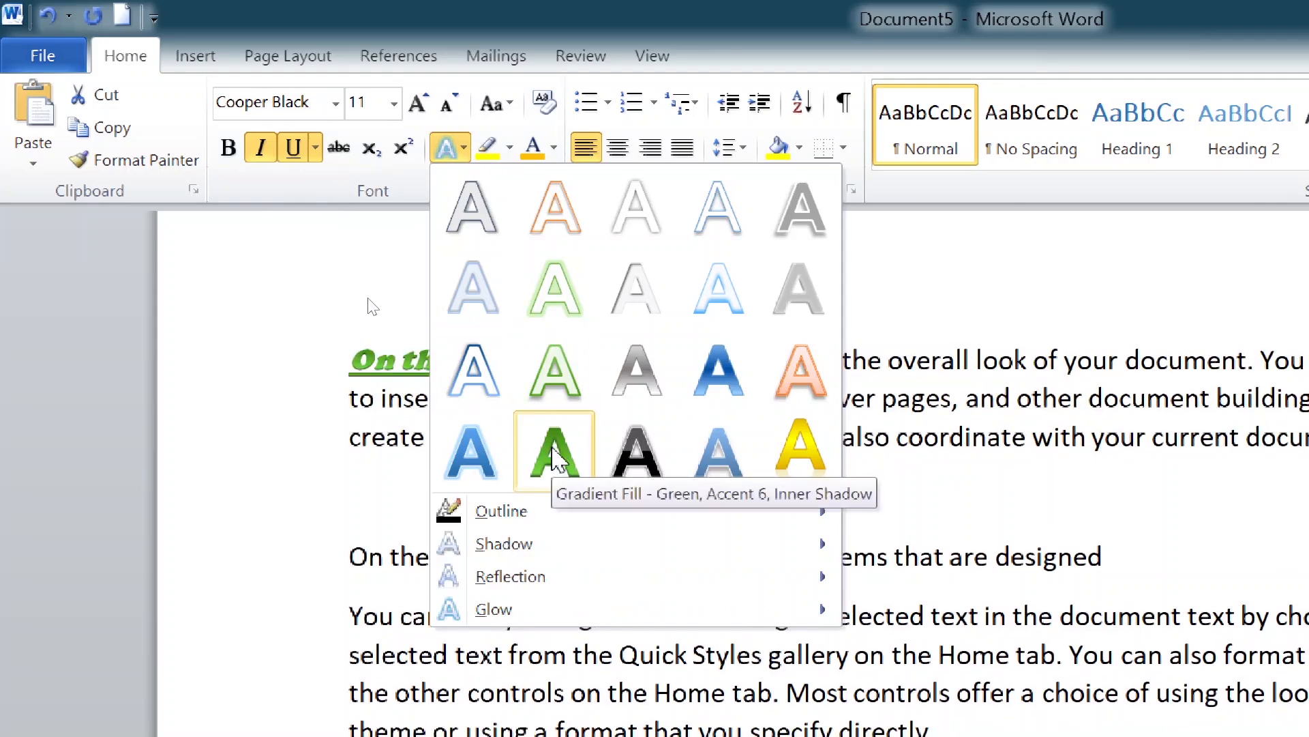
pyautogui.click(561, 445)
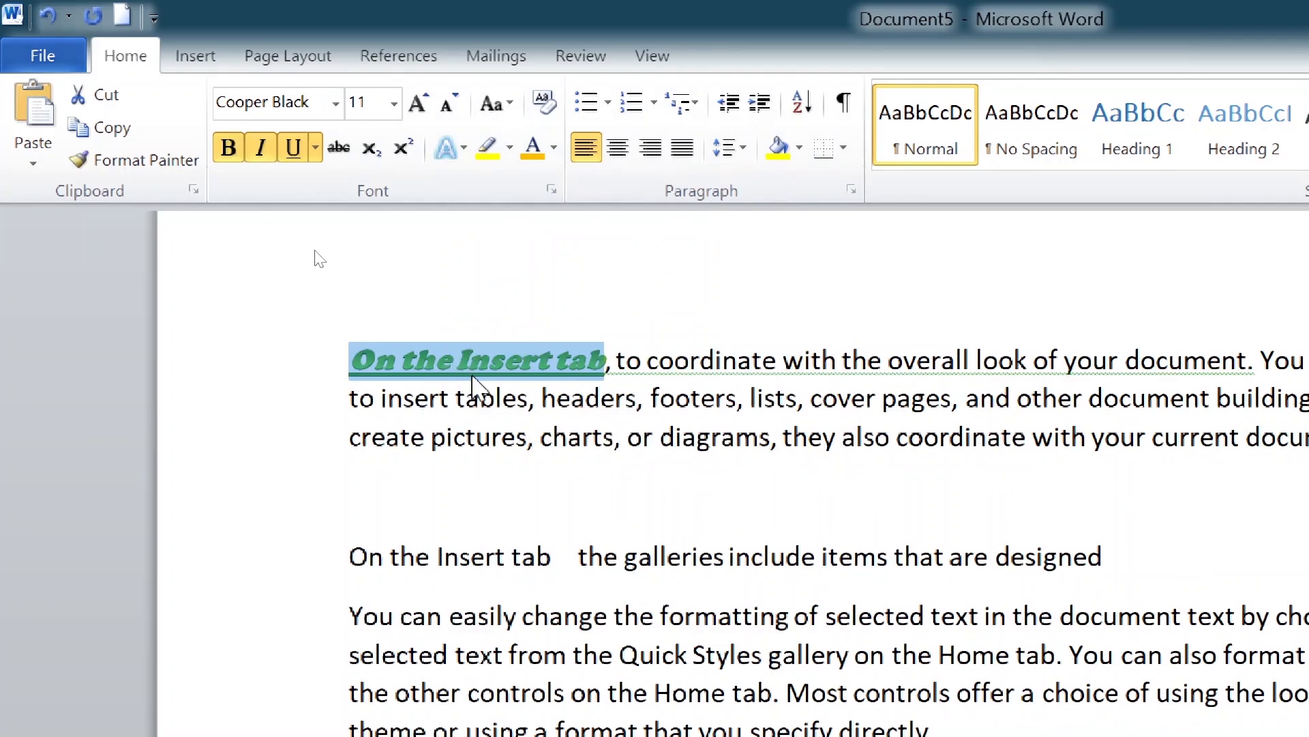
pyautogui.click(495, 361)
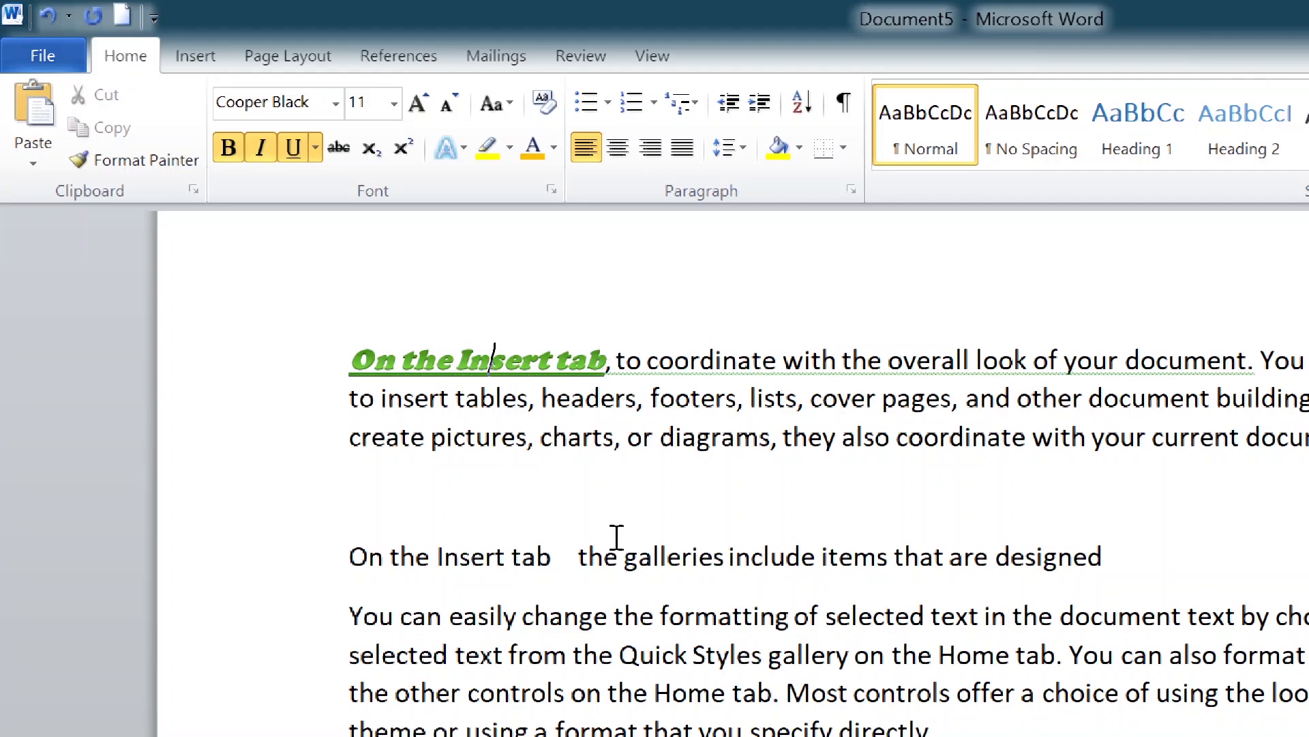
# - Copy the formatting of "On the Insert tab" in the first paragraph onto the whole separate line above the second paragraph with Format Painter
pyautogui.moveTo(345, 556); pyautogui.dragTo(1114, 552)
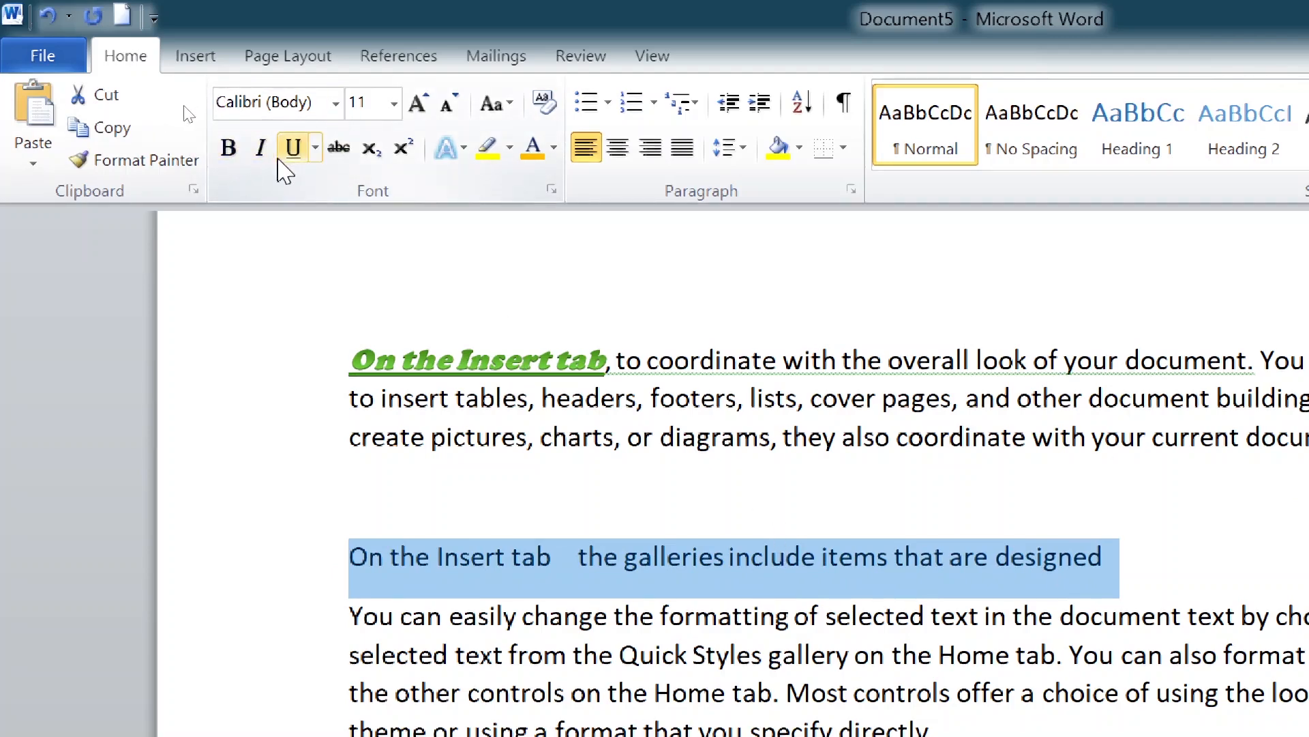
pyautogui.click(591, 360)
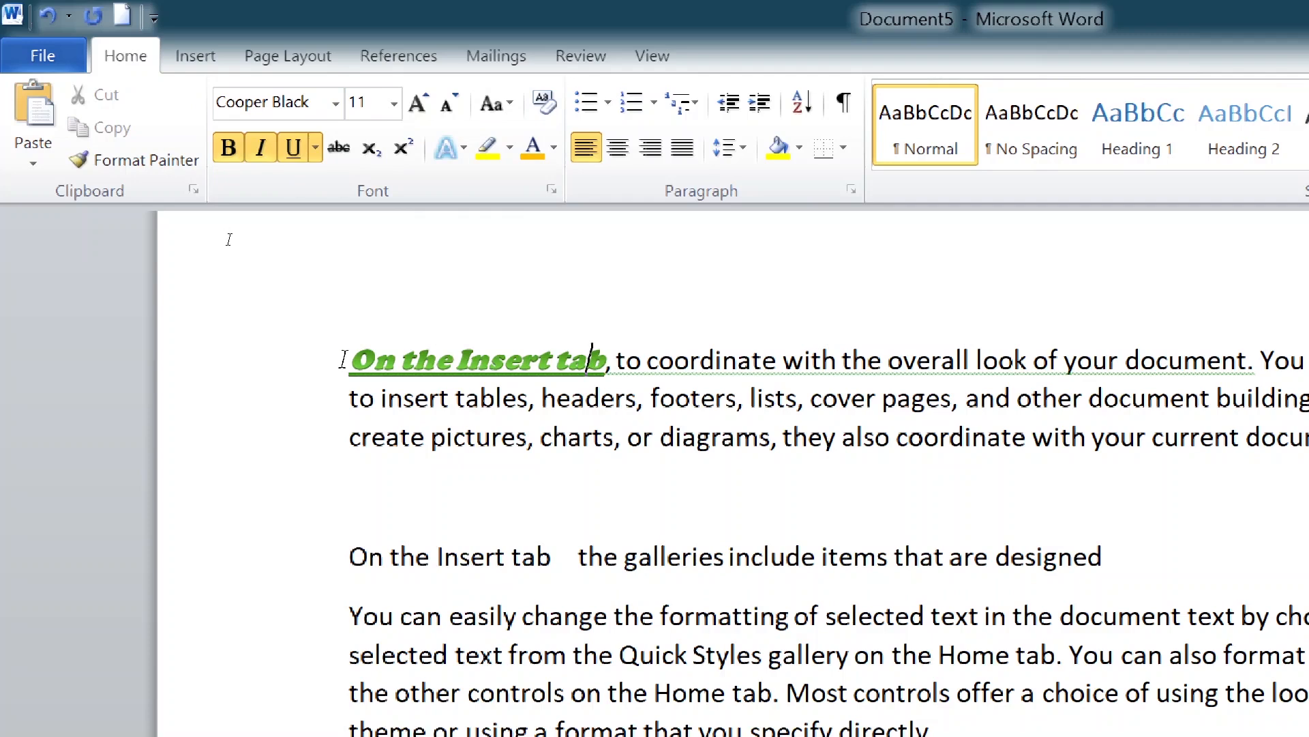
pyautogui.moveTo(337, 354); pyautogui.dragTo(602, 375)
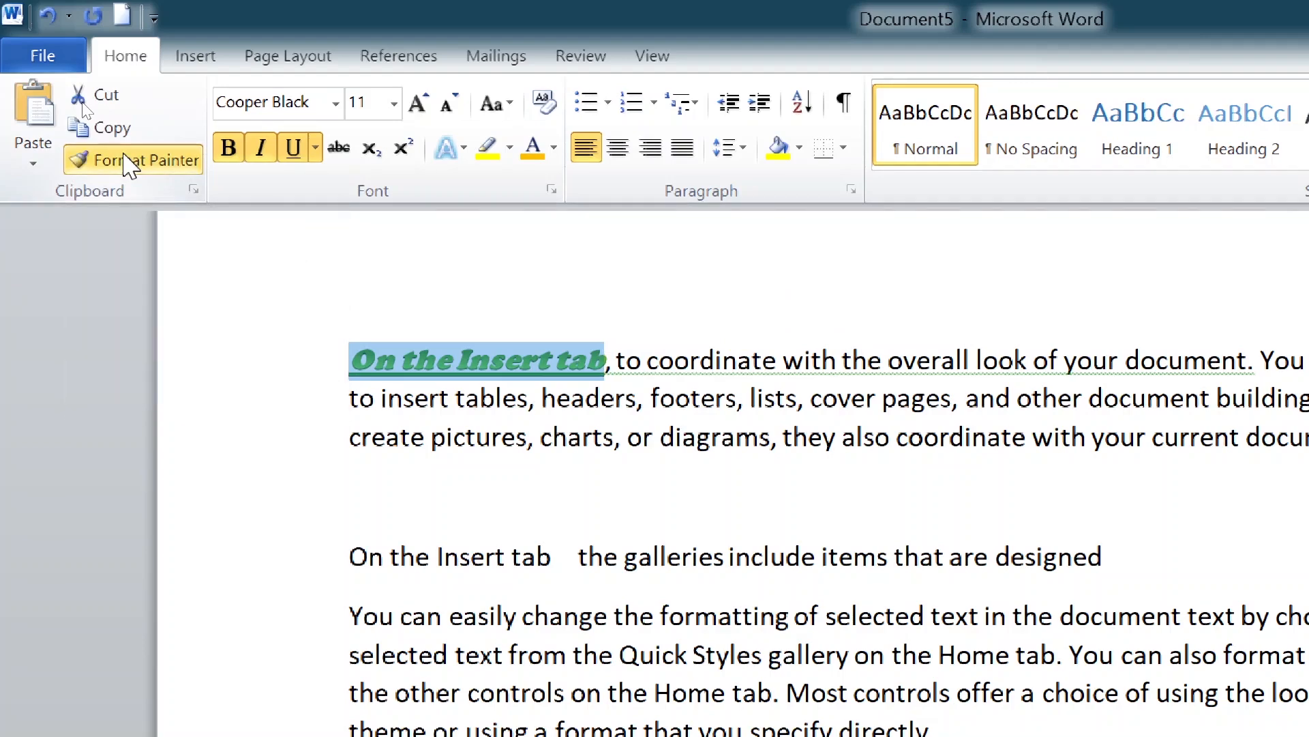
pyautogui.click(130, 163)
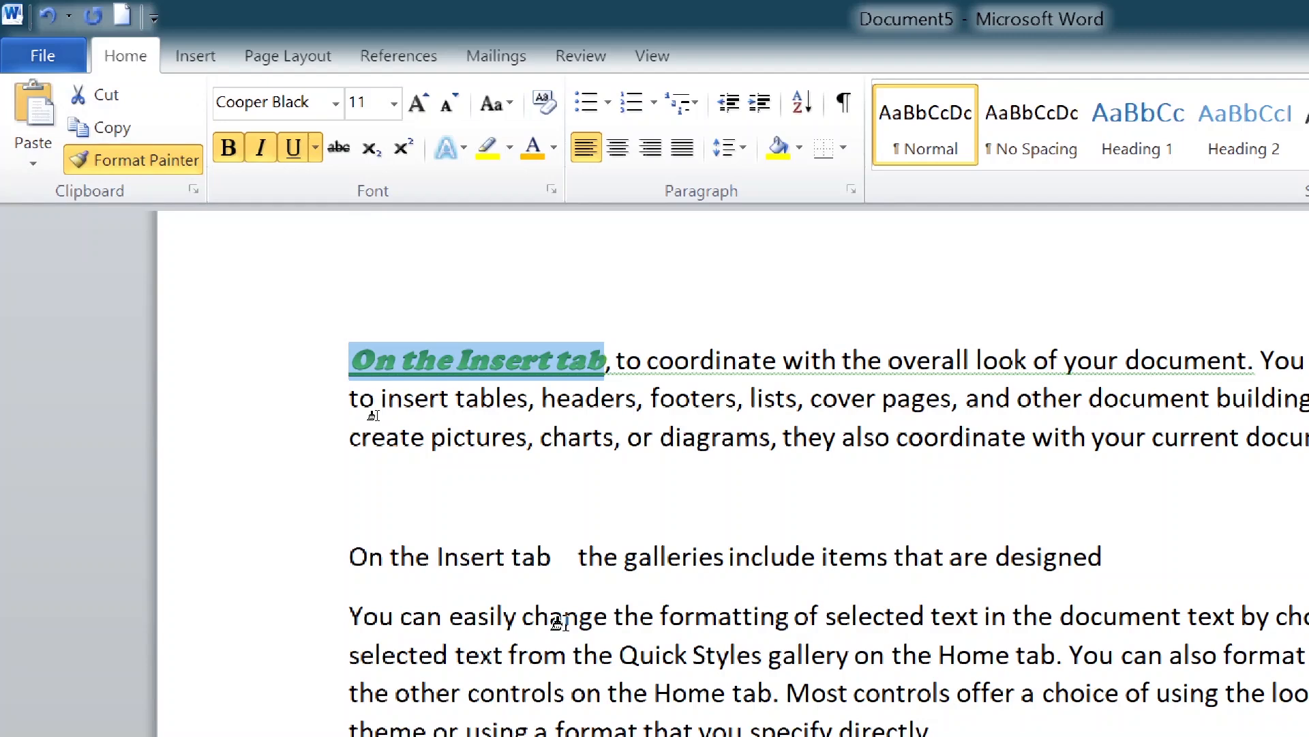
pyautogui.moveTo(342, 555); pyautogui.dragTo(1095, 557)
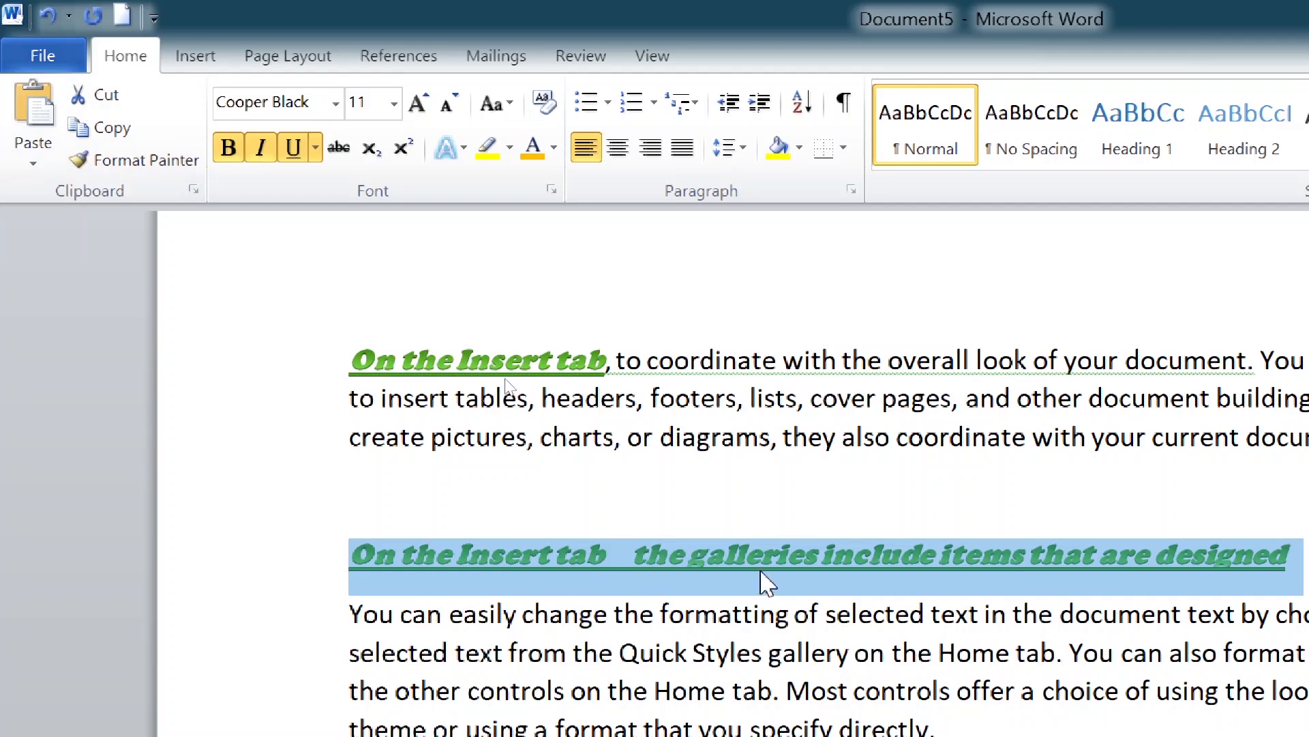
pyautogui.scroll(-1, 685, 451)
pyautogui.scroll(-1, 617, 614)
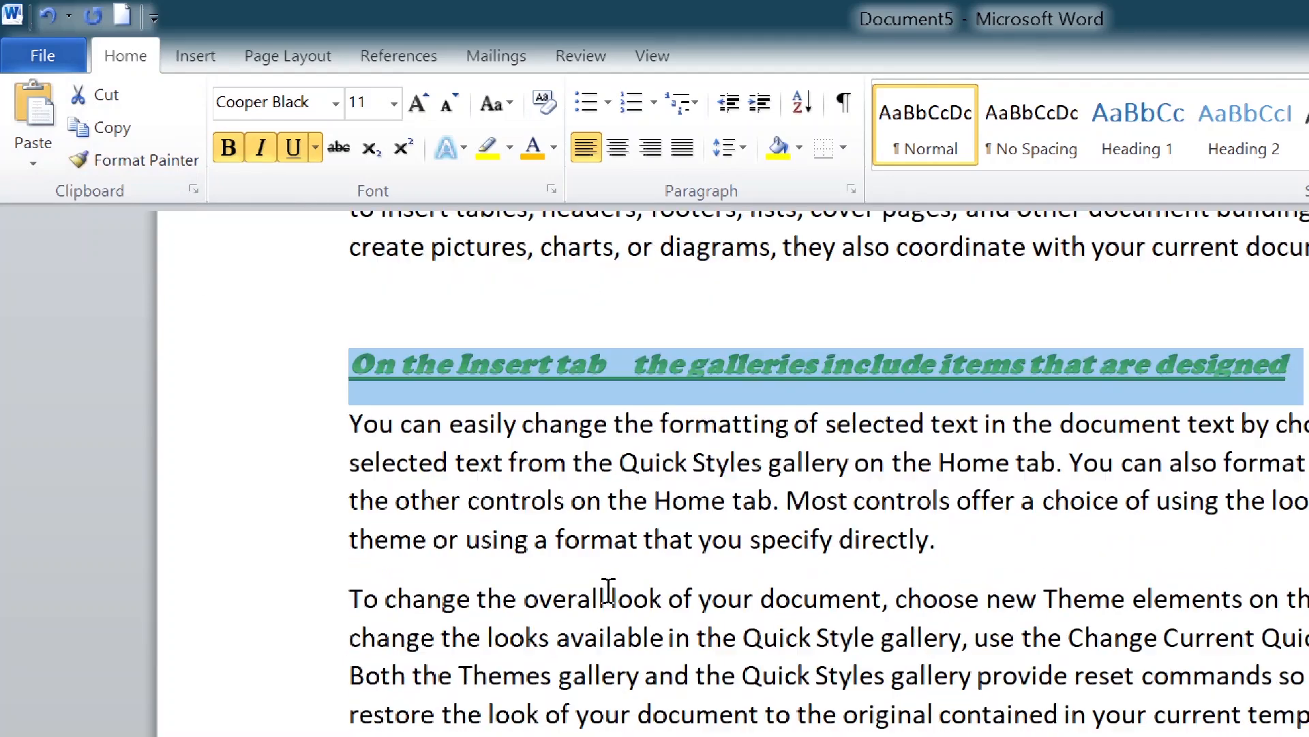
pyautogui.click(492, 540)
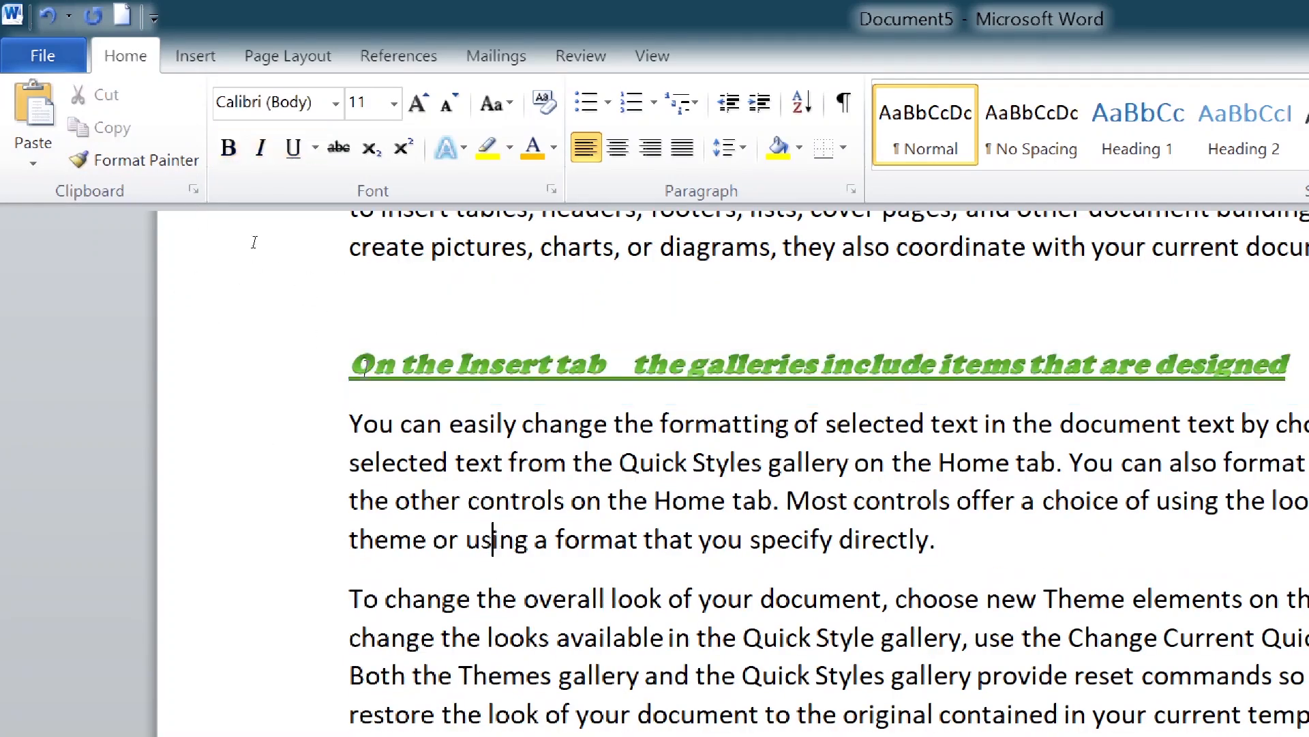
# - Apply the formatting of the first paragraph's "On the Insert tab" to "format that you specify directly." with Format Painter
pyautogui.scroll(3, 431, 379)
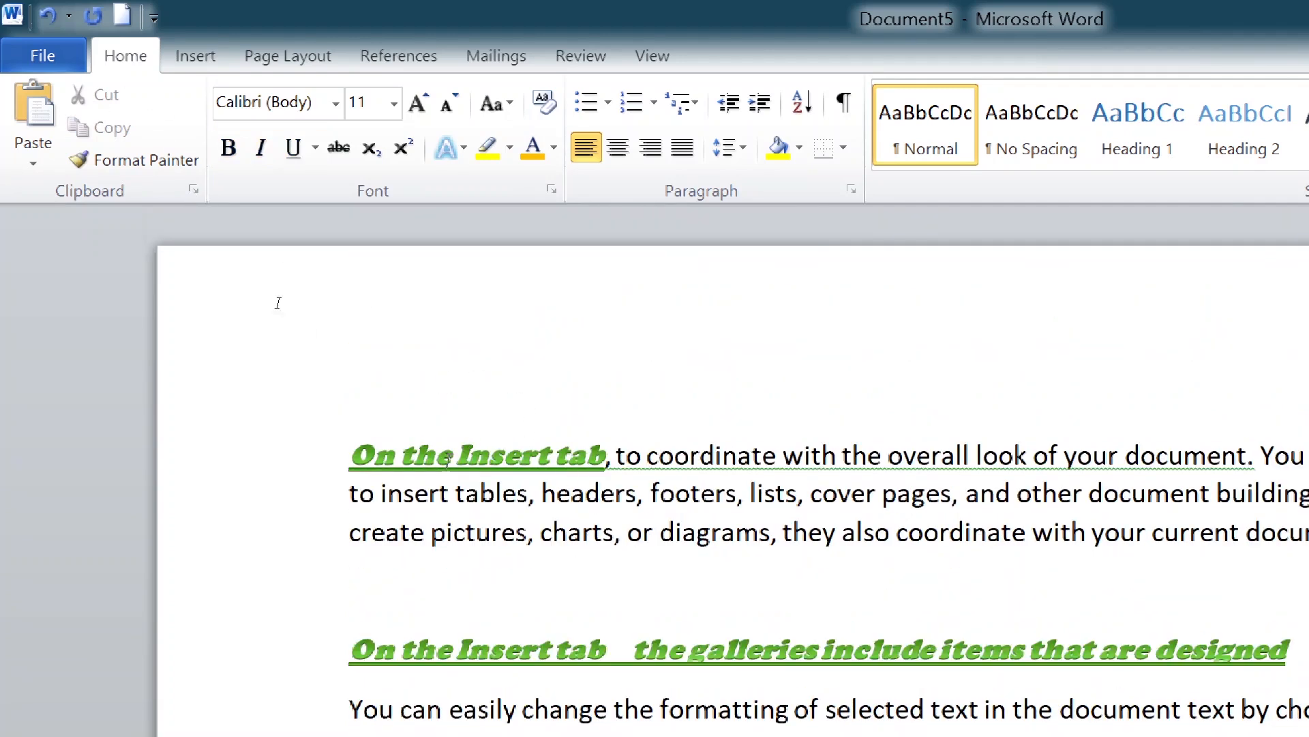
pyautogui.moveTo(338, 442); pyautogui.dragTo(578, 444)
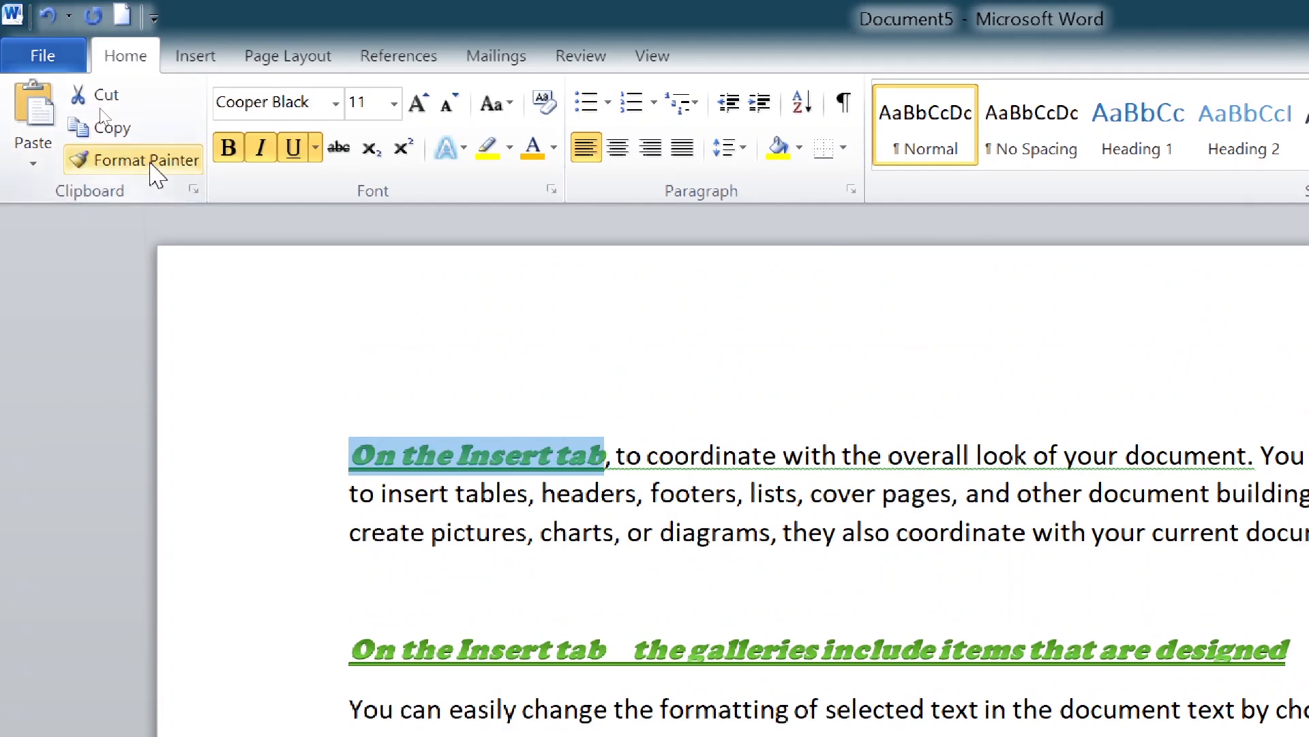
pyautogui.click(154, 169)
pyautogui.scroll(-1, 222, 283)
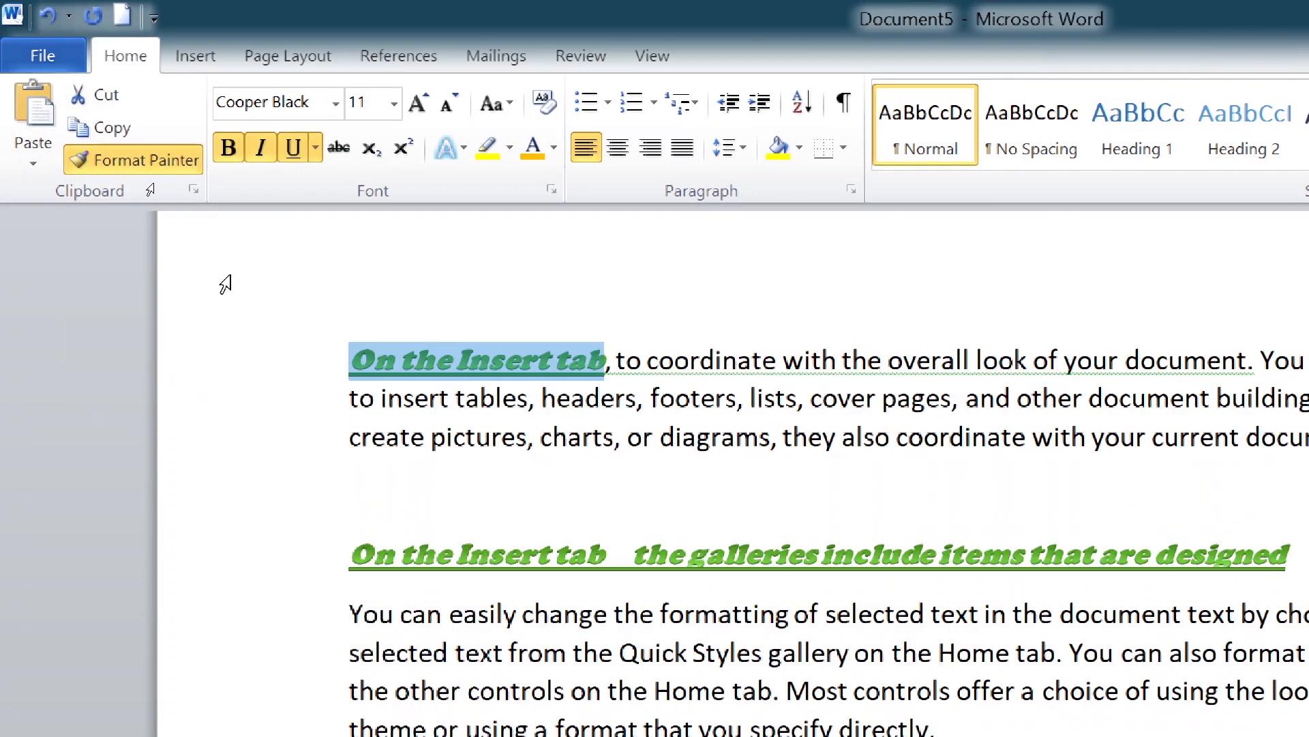
pyautogui.scroll(-1, 280, 419)
pyautogui.scroll(-1, 280, 419)
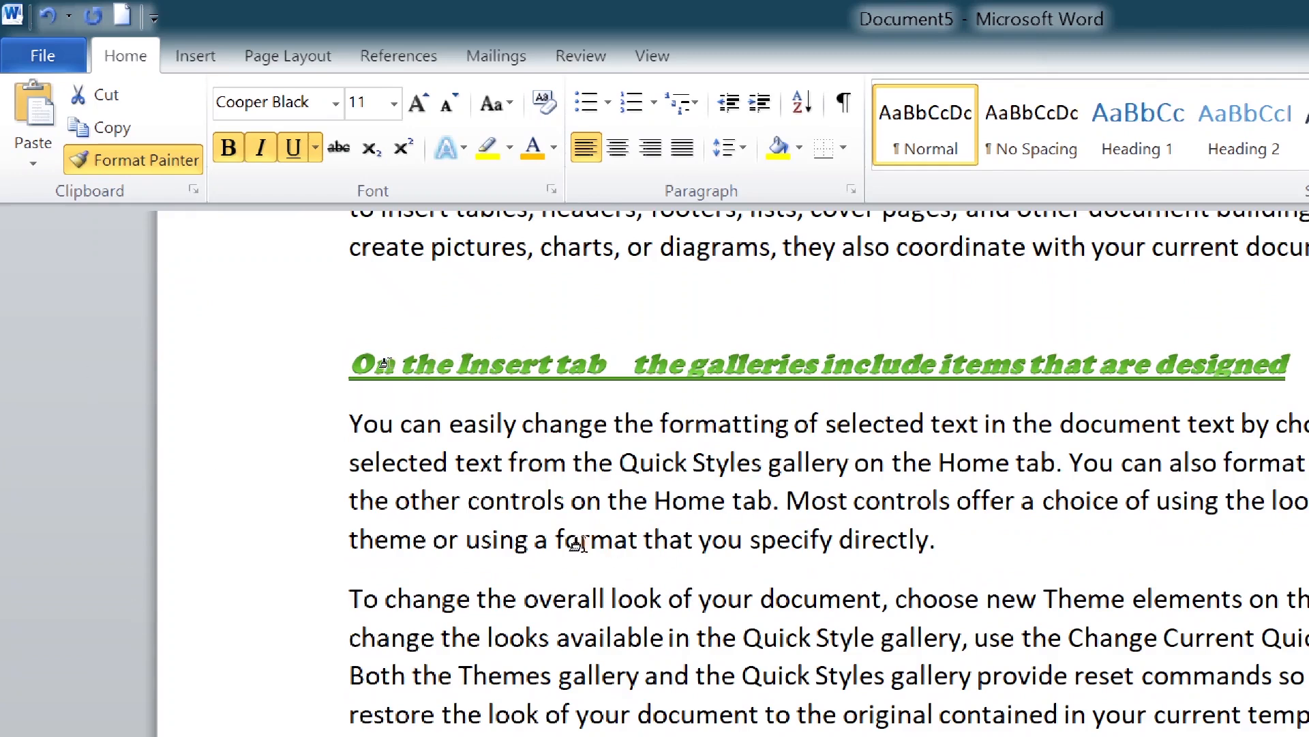
pyautogui.moveTo(554, 538)
pyautogui.mouseDown()
pyautogui.moveTo(920, 538)
pyautogui.moveTo(928, 556)
pyautogui.mouseUp()
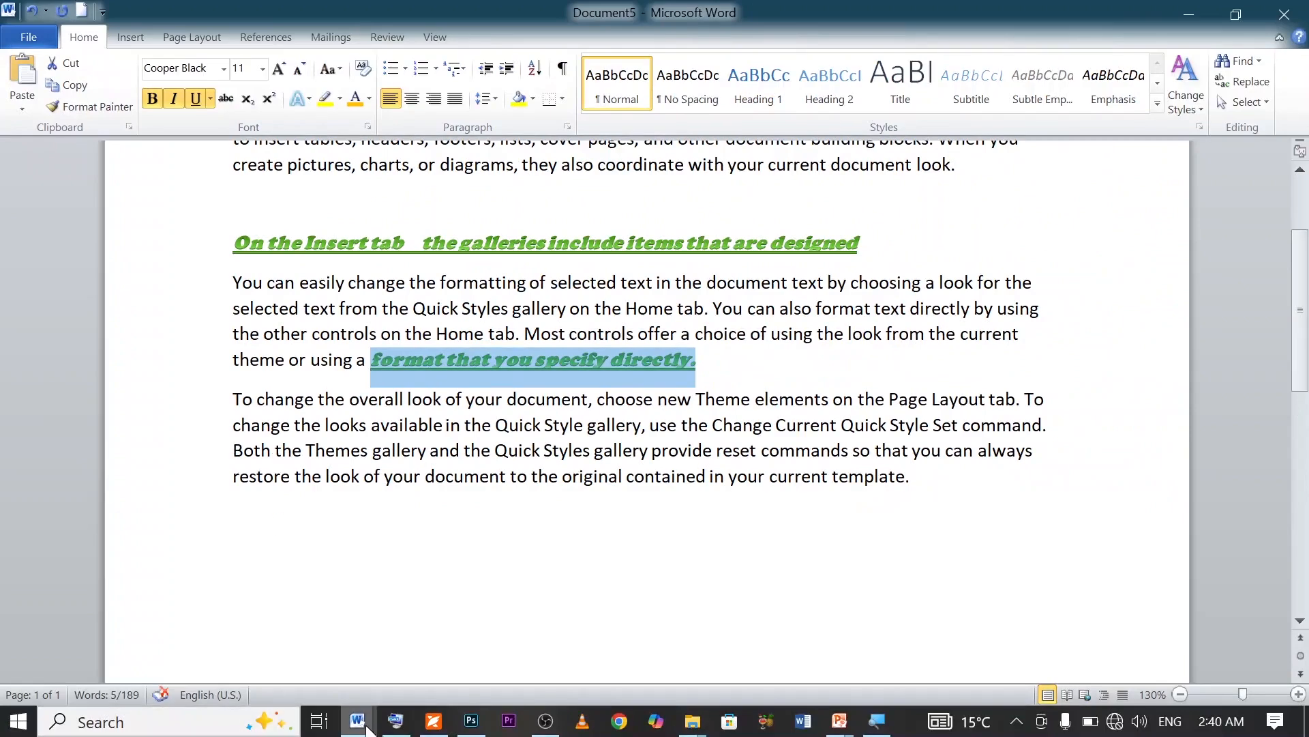
# - Switch to Document2 to review the Text Selection Method topics, and return to Document5
pyautogui.moveTo(362, 723)
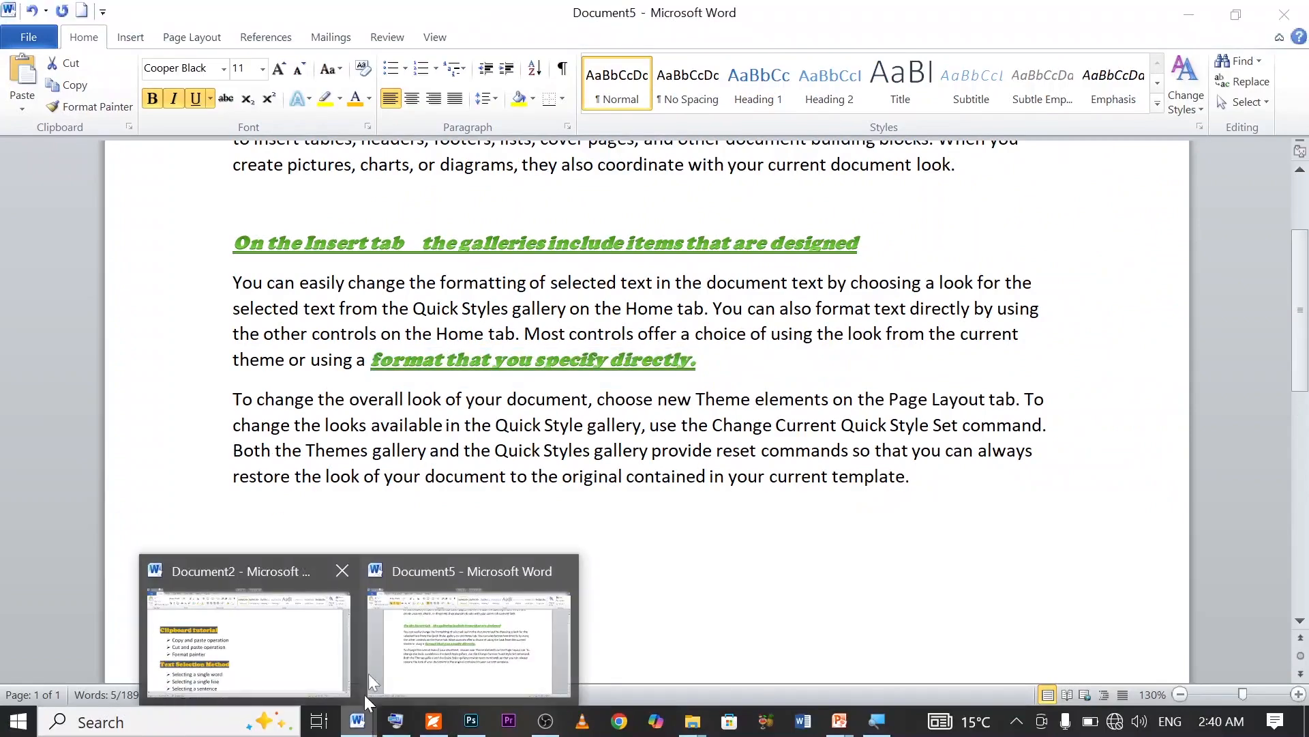
pyautogui.click(327, 637)
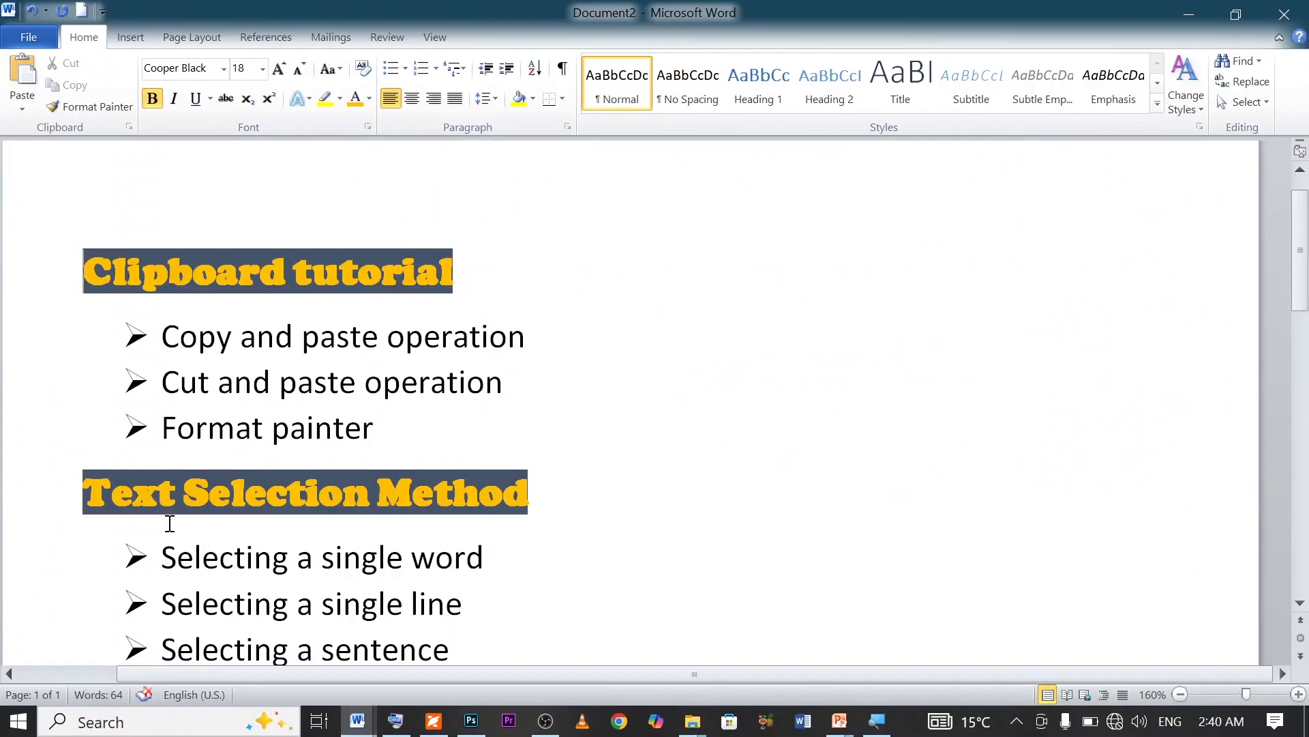
pyautogui.scroll(-2, 179, 508)
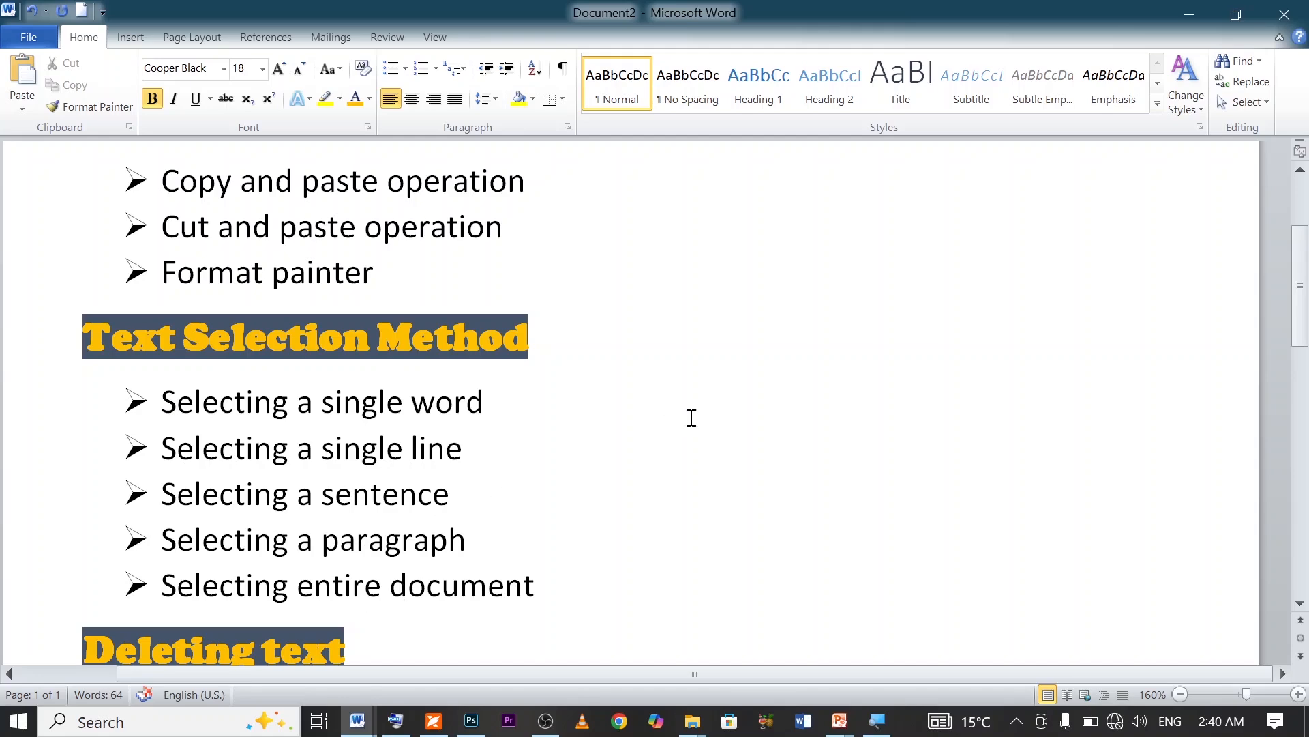
pyautogui.click(1200, 20)
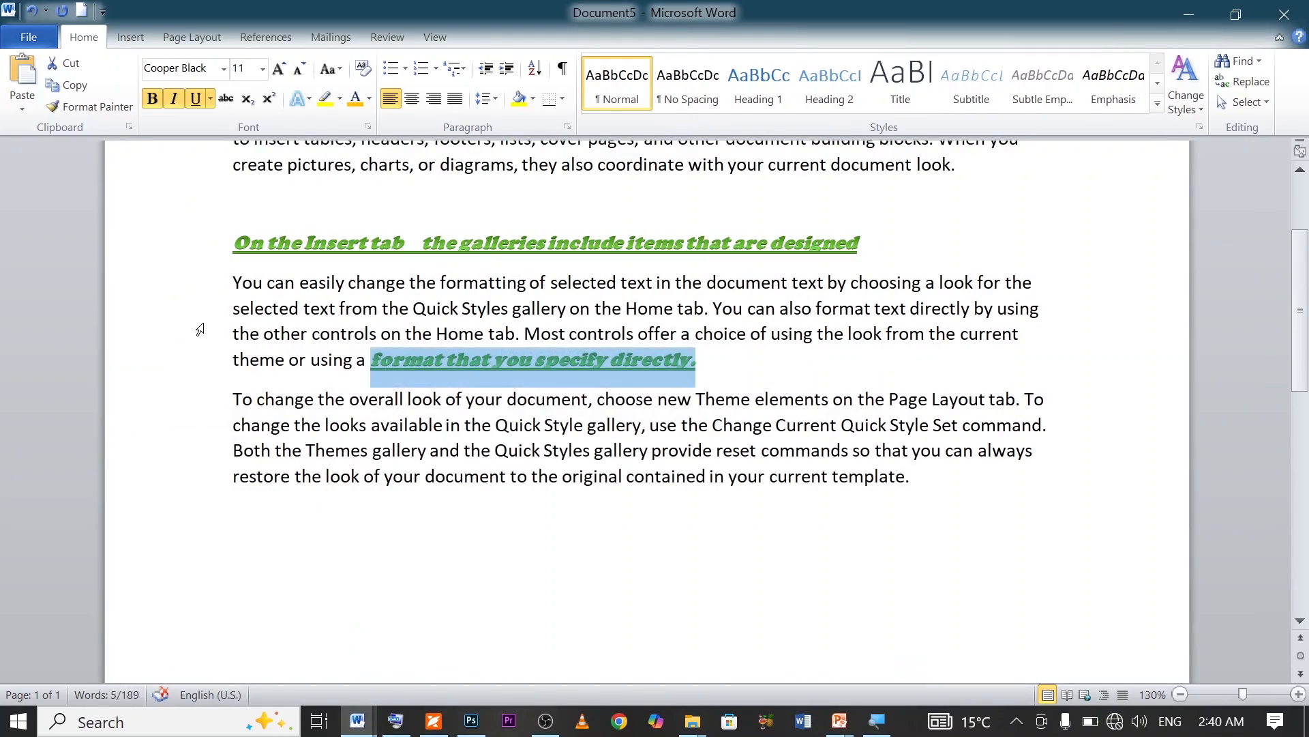
# - Select the single word "document" in the first paragraph, clear that selection, and select "formatting" in the second paragraph
pyautogui.scroll(2, 123, 260)
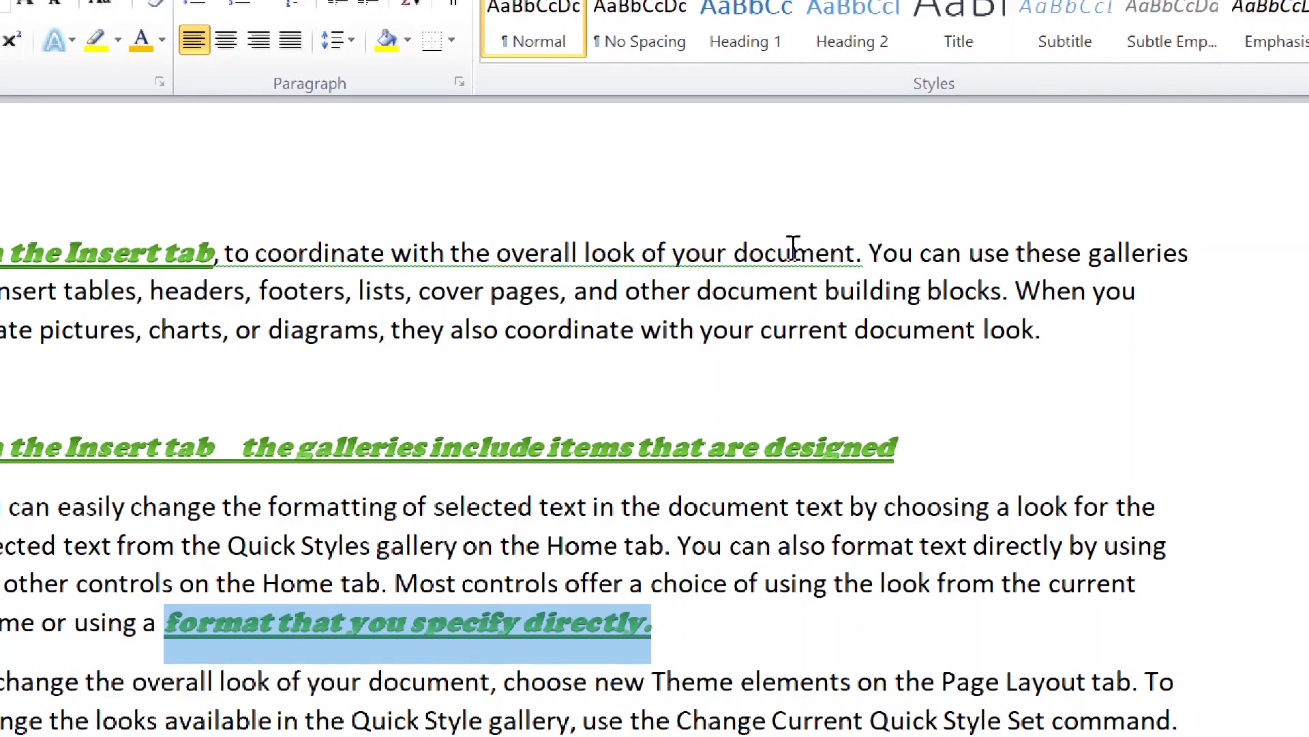
pyautogui.doubleClick(793, 251)
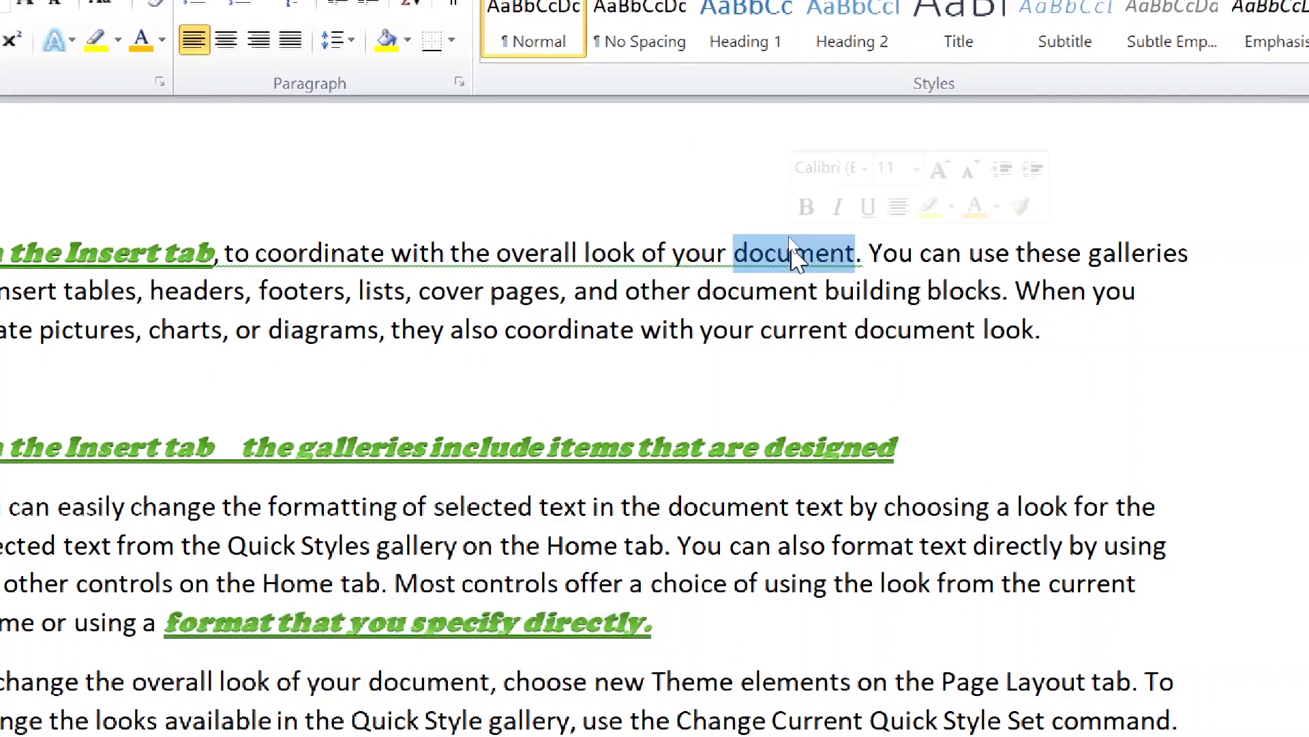
pyautogui.click(793, 252)
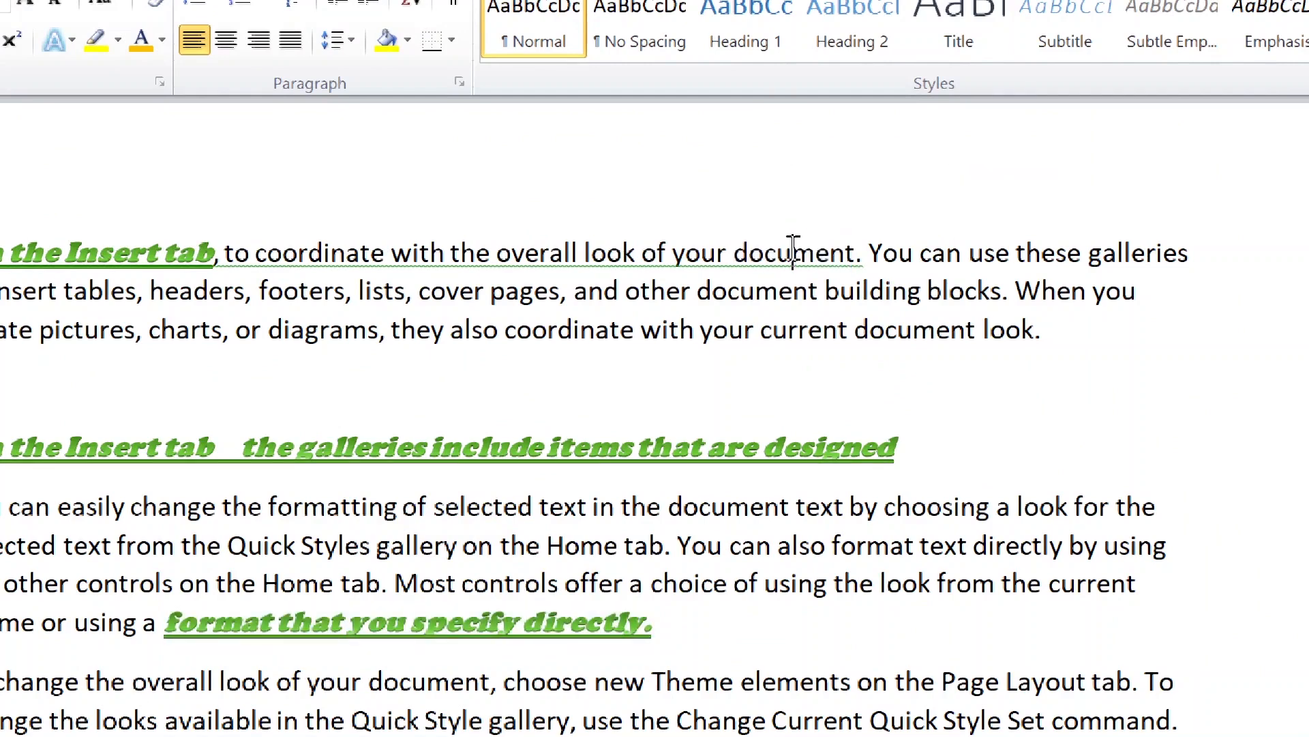
pyautogui.doubleClick(301, 505)
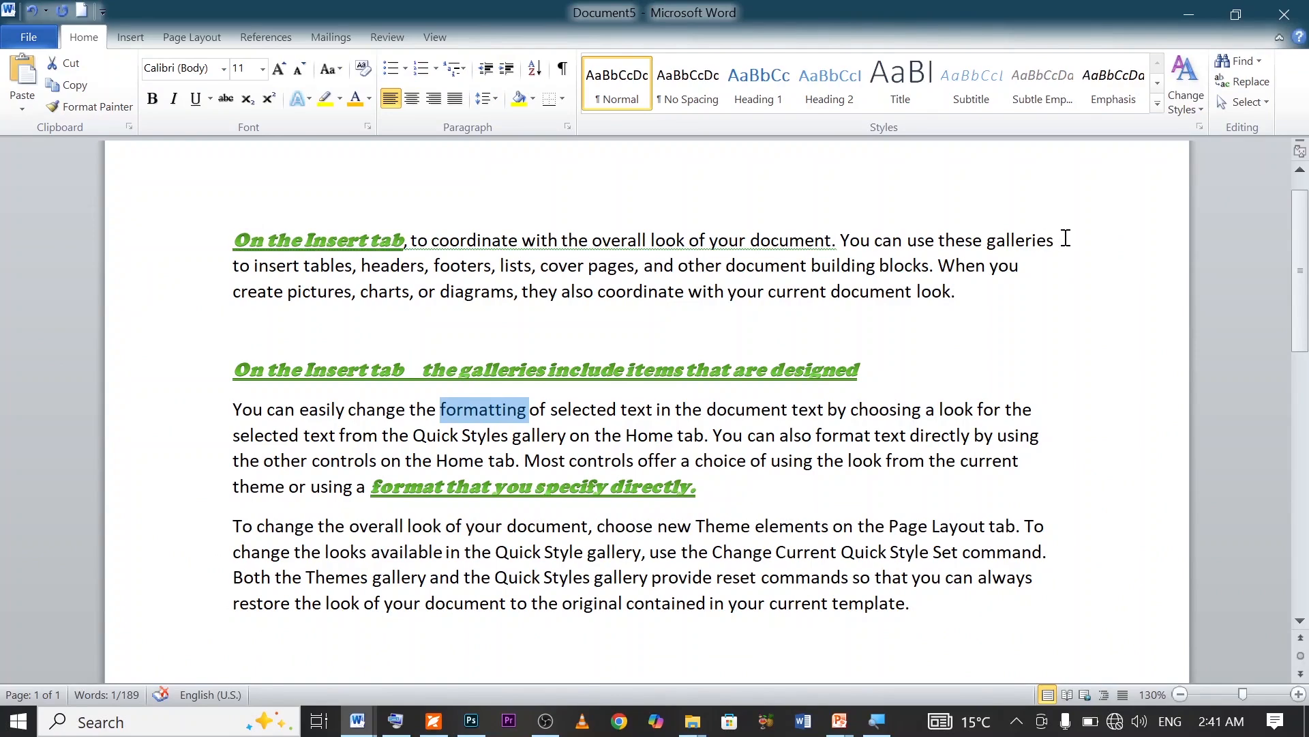
# - Select single lines one at a time: the first and second lines of the first paragraph and the first line beginning "You can easily change"
pyautogui.moveTo(234, 240); pyautogui.dragTo(1051, 236)
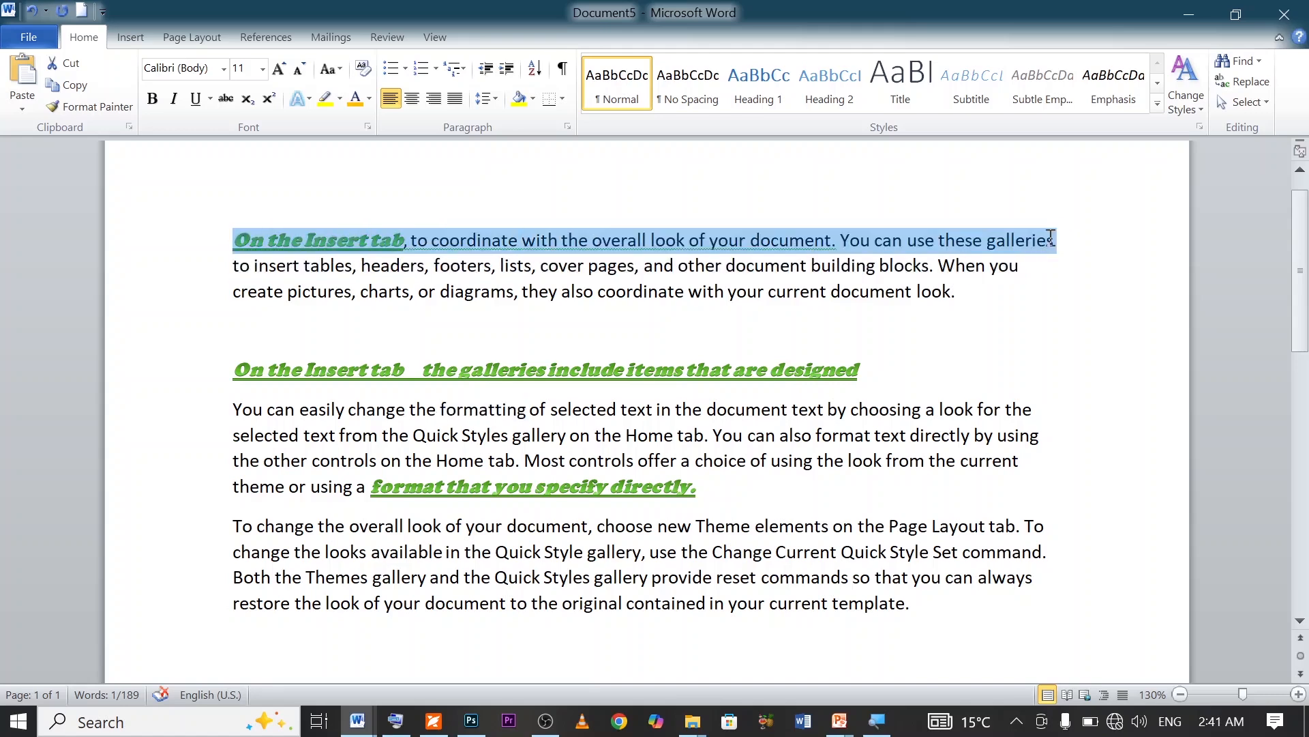
pyautogui.click(319, 266)
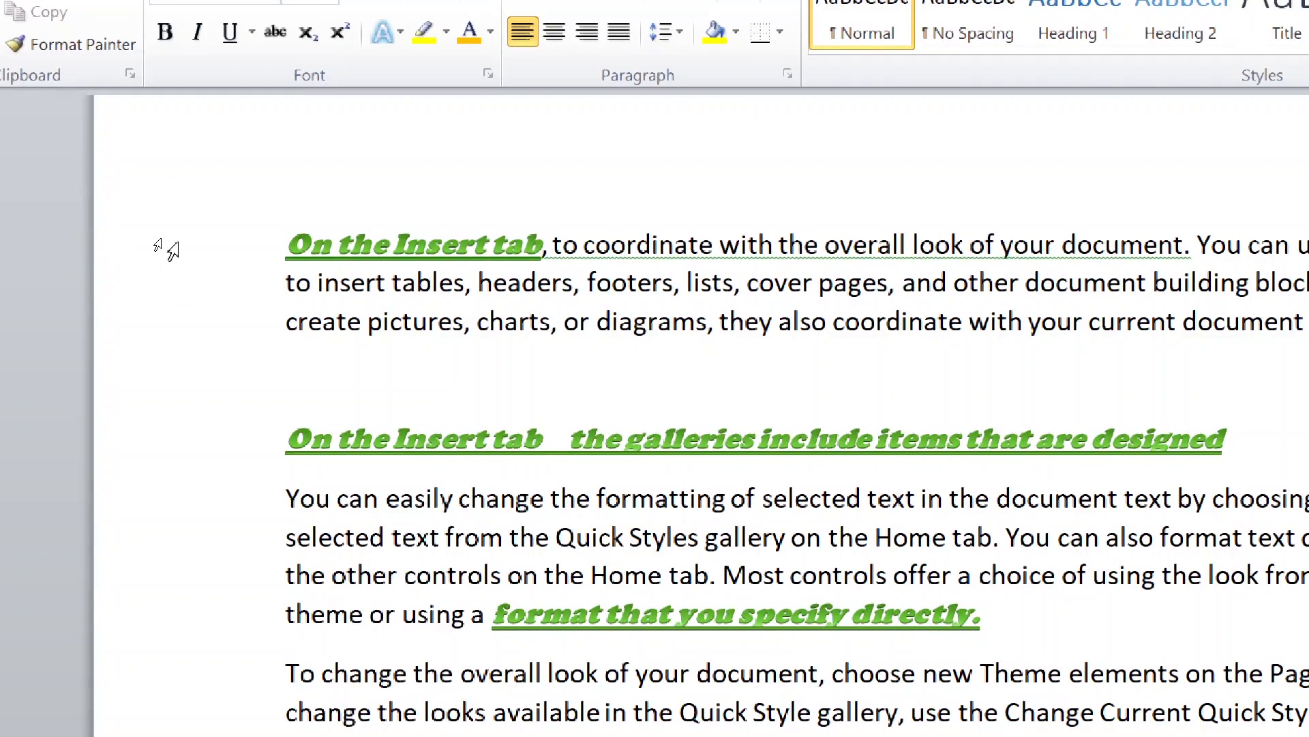
pyautogui.click(244, 258)
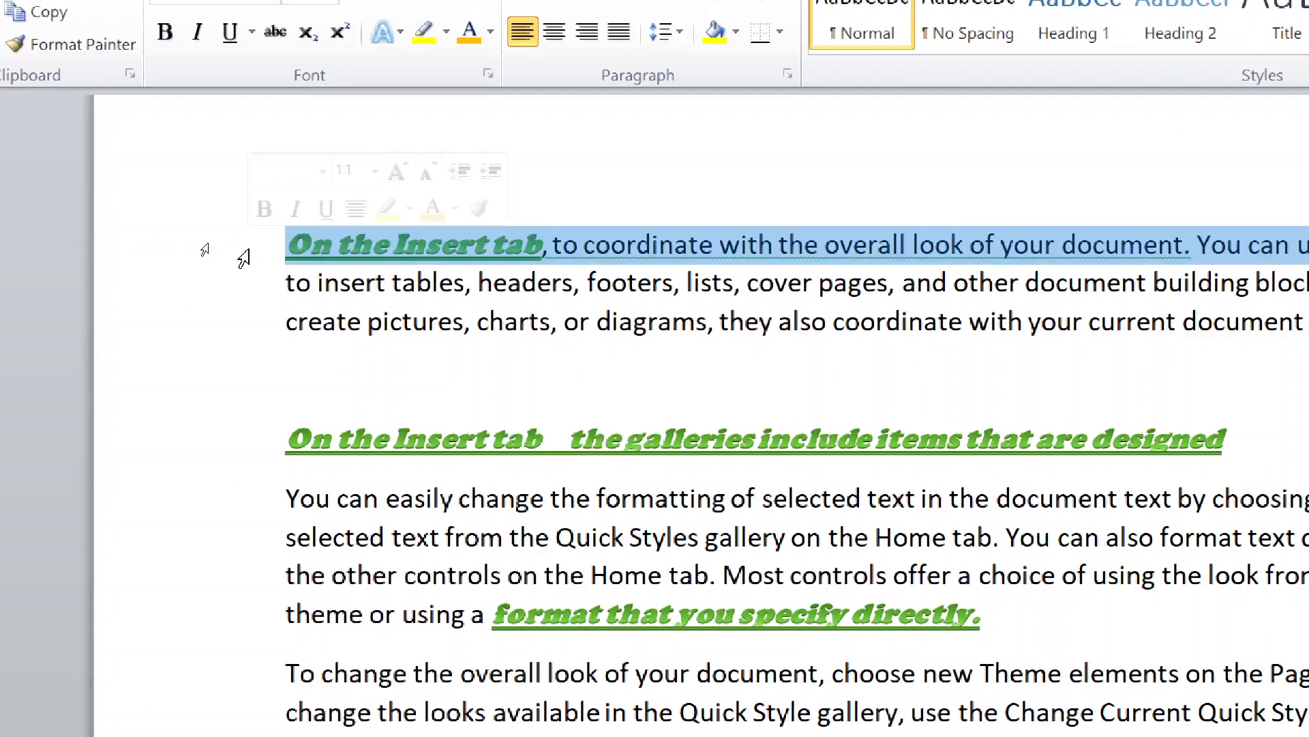
pyautogui.click(310, 281)
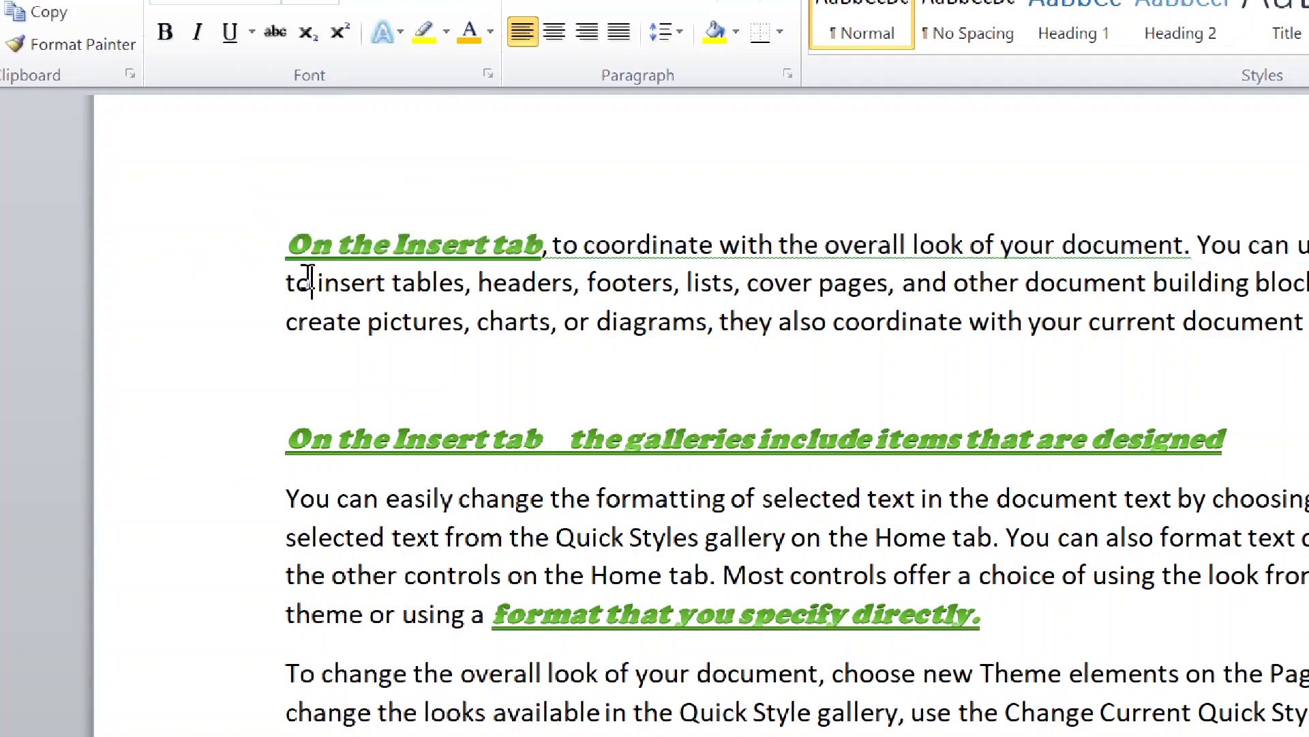
pyautogui.click(235, 289)
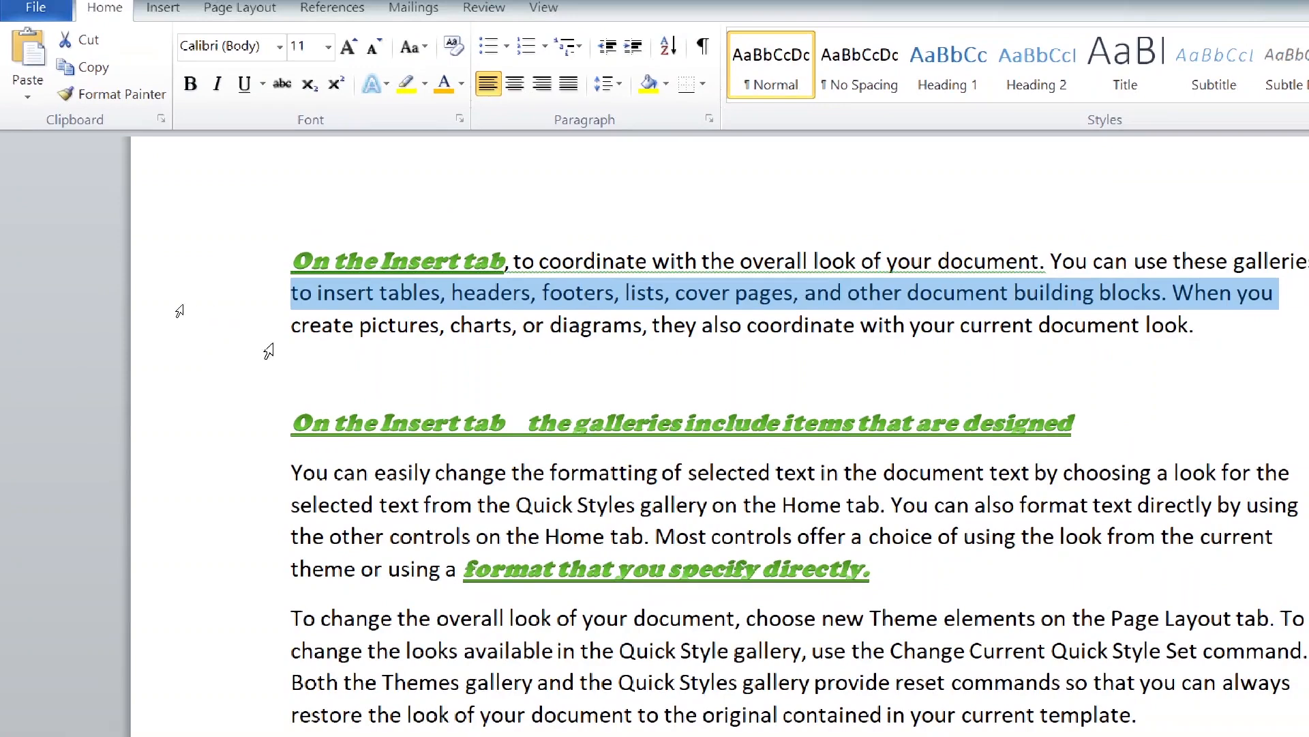
pyautogui.click(262, 476)
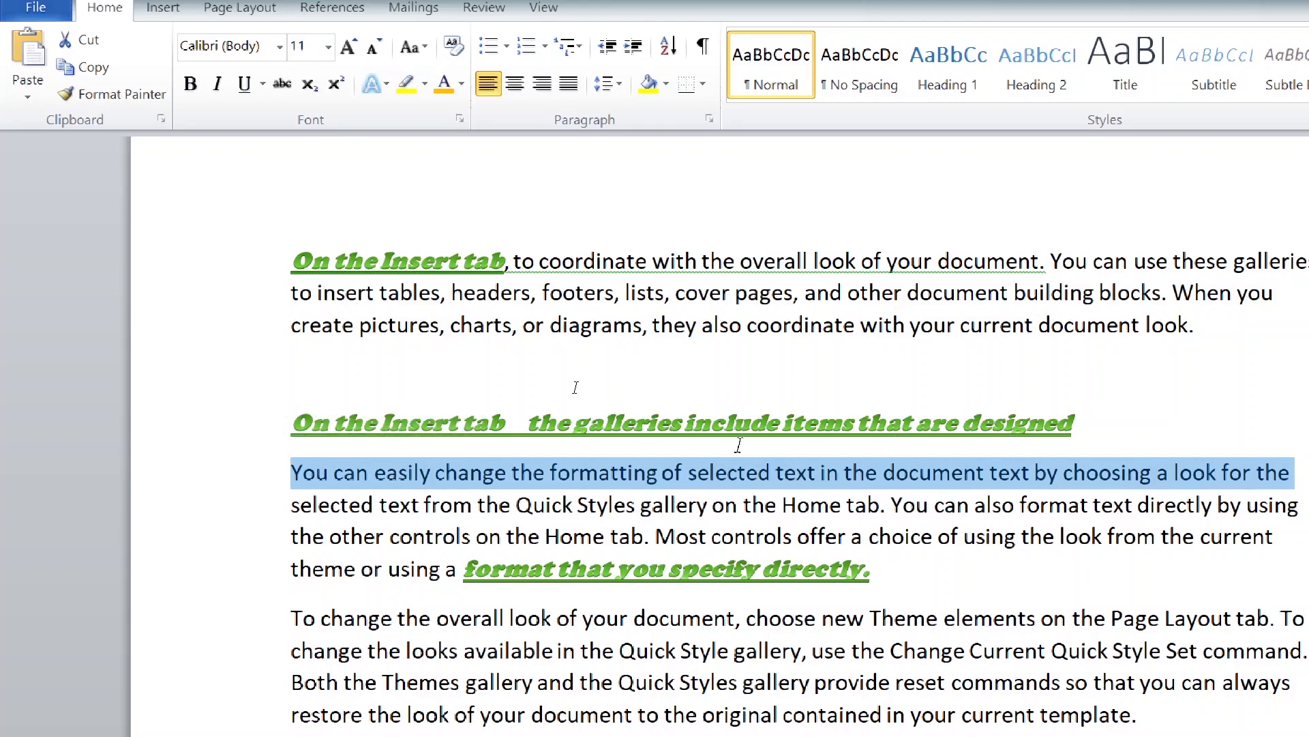
# - Select the whole first sentence of the first paragraph, from "On the Insert tab" to "your document."
pyautogui.click(787, 259)
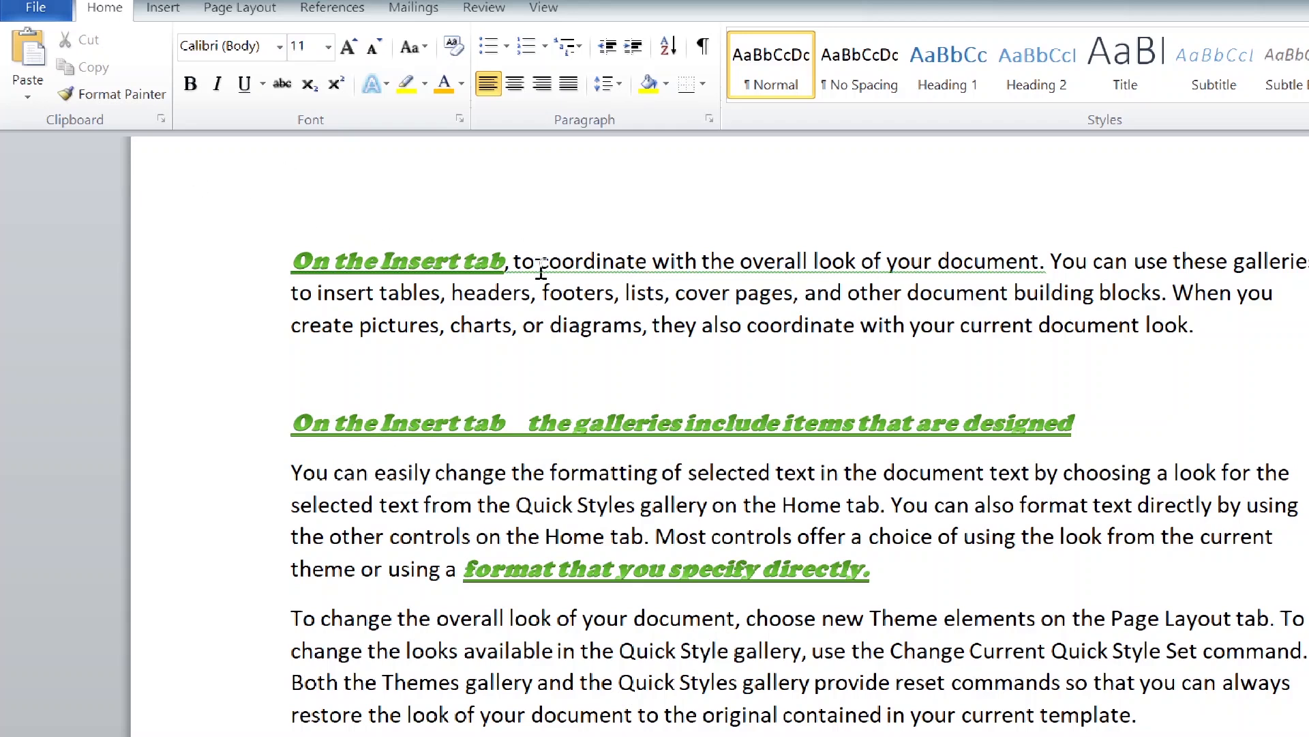
pyautogui.keyDown('ctrl'); pyautogui.click(582, 258); pyautogui.keyUp('ctrl')
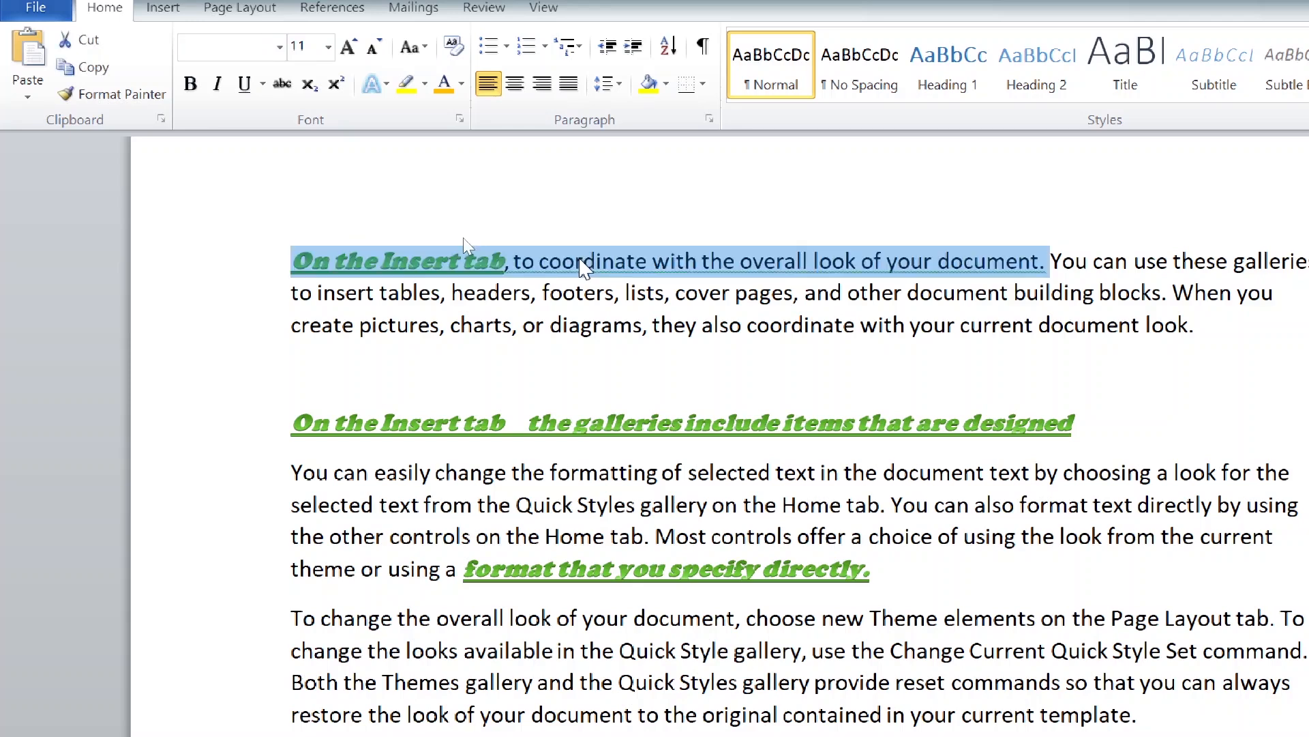
# - Select the first line of the first paragraph, replace it with a selection of its whole first sentence, and clear the selection
pyautogui.click(1039, 264)
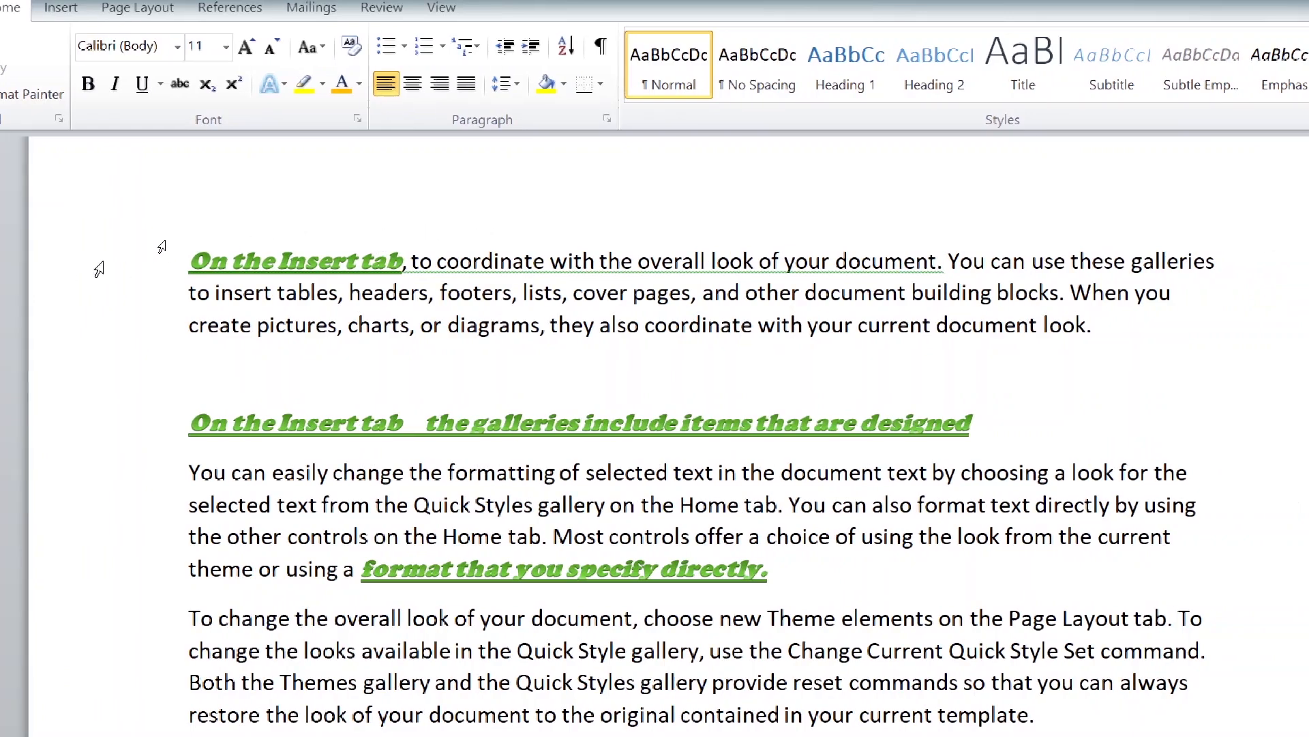
pyautogui.click(140, 270)
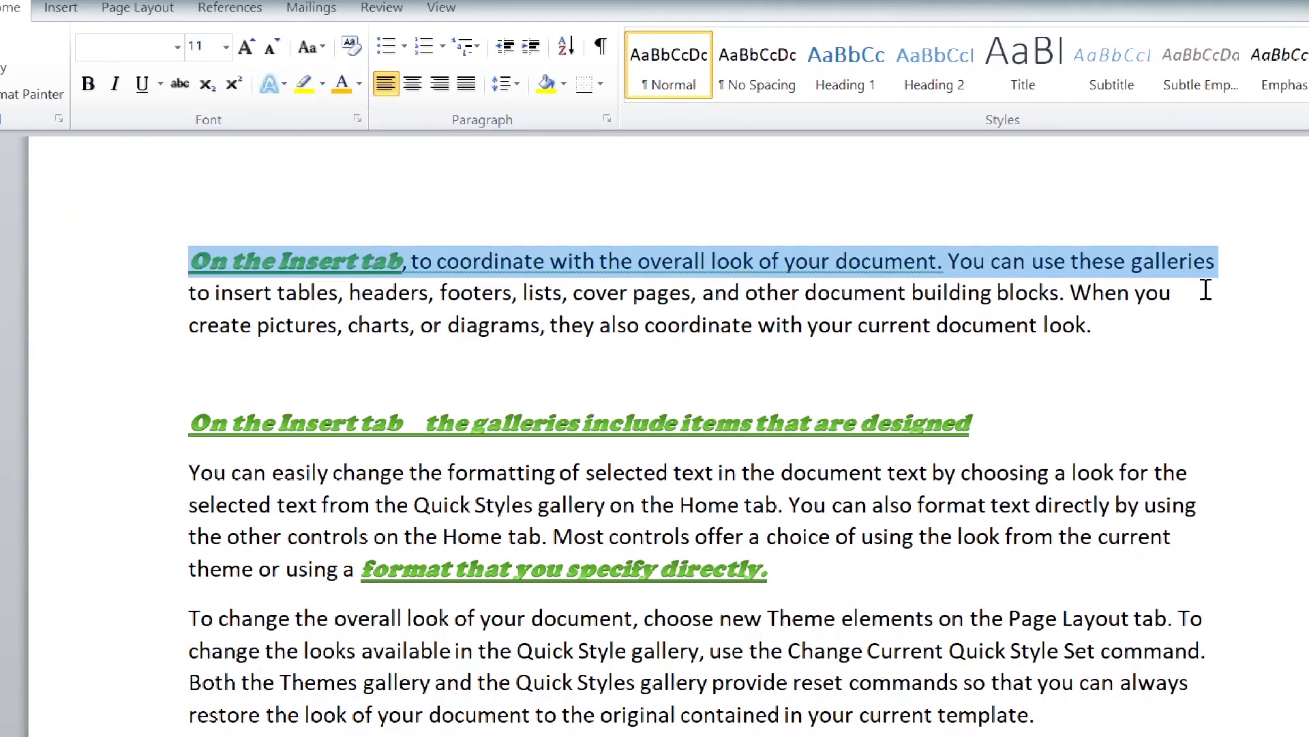
pyautogui.click(774, 300)
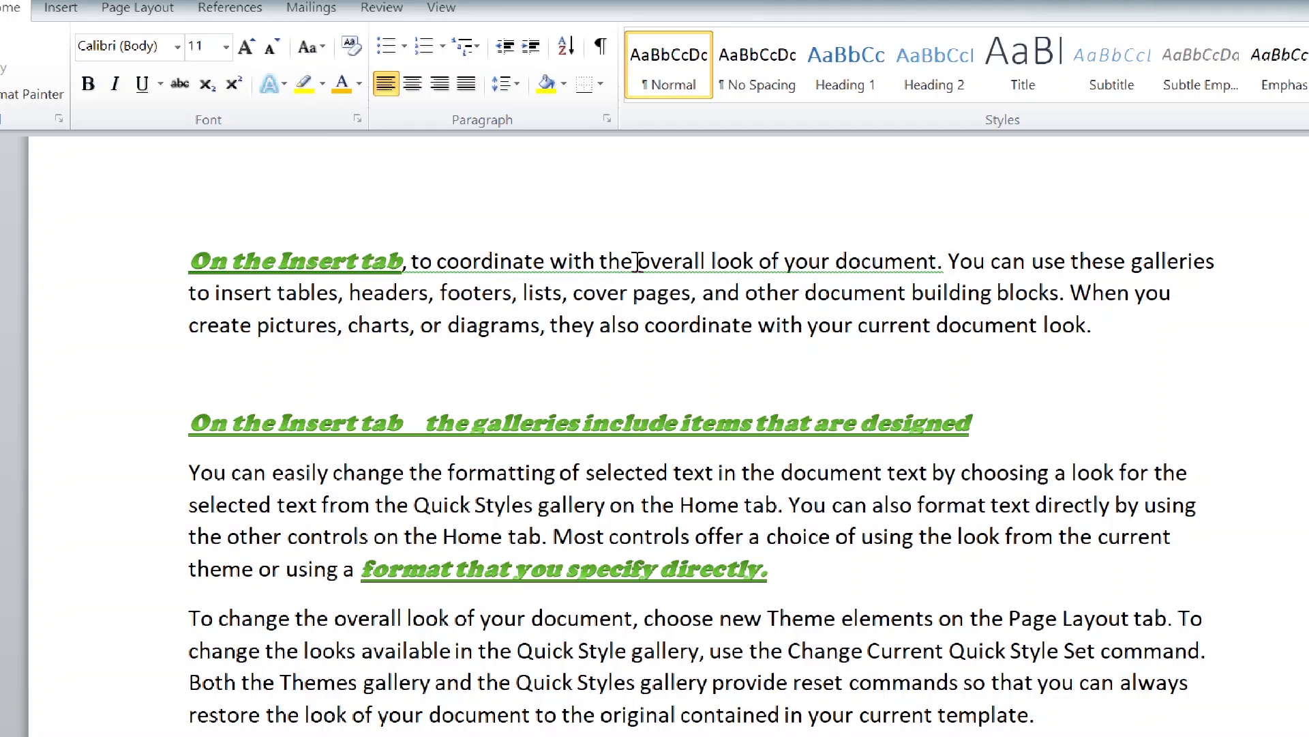
pyautogui.keyDown('ctrl'); pyautogui.click(671, 258); pyautogui.keyUp('ctrl')
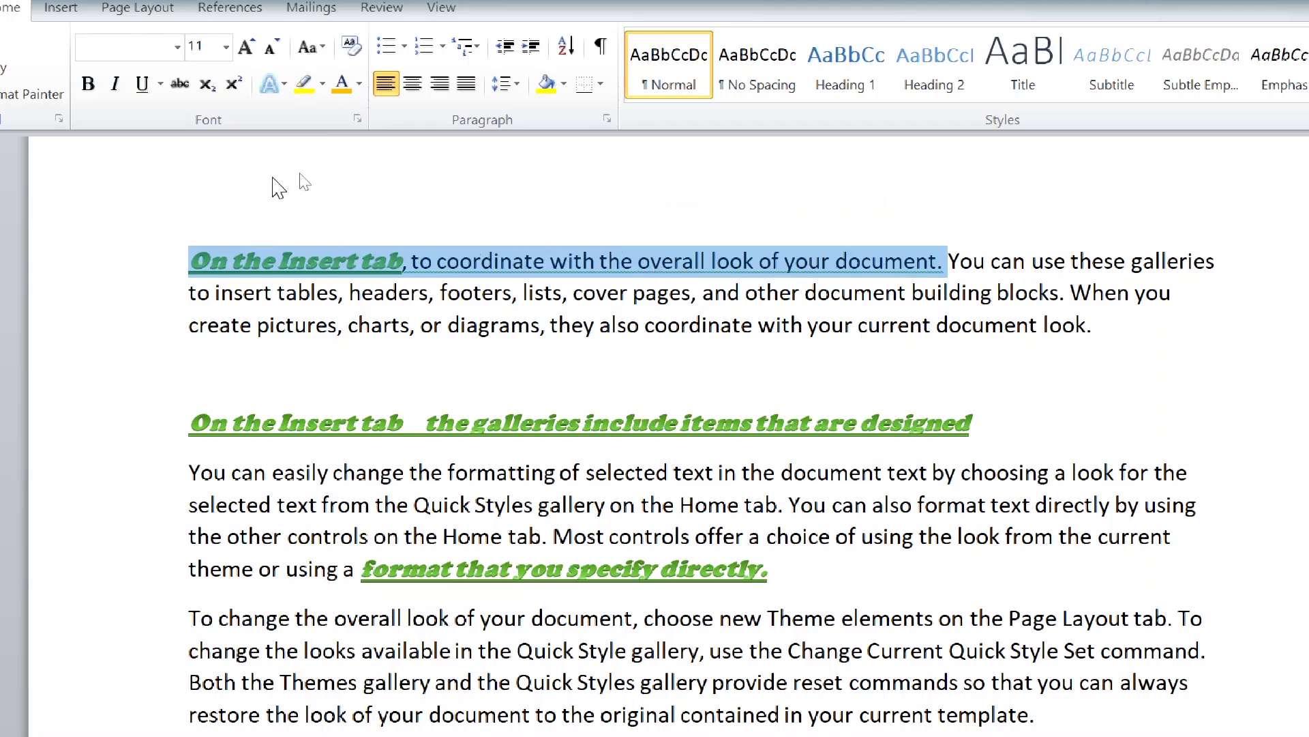
pyautogui.click(276, 190)
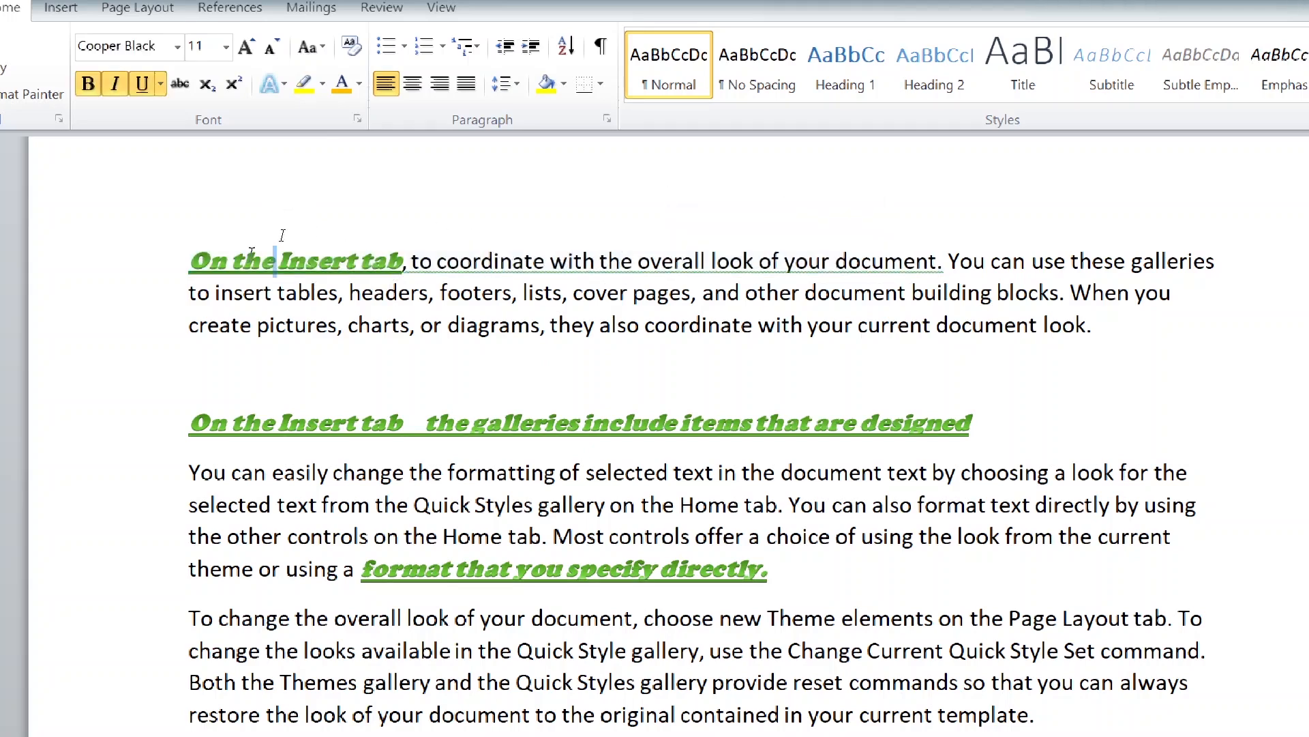
# - Select the entire first paragraph, clear the selection, and select the same whole paragraph again
pyautogui.moveTo(193, 259); pyautogui.dragTo(1102, 333)
pyautogui.click(440, 267)
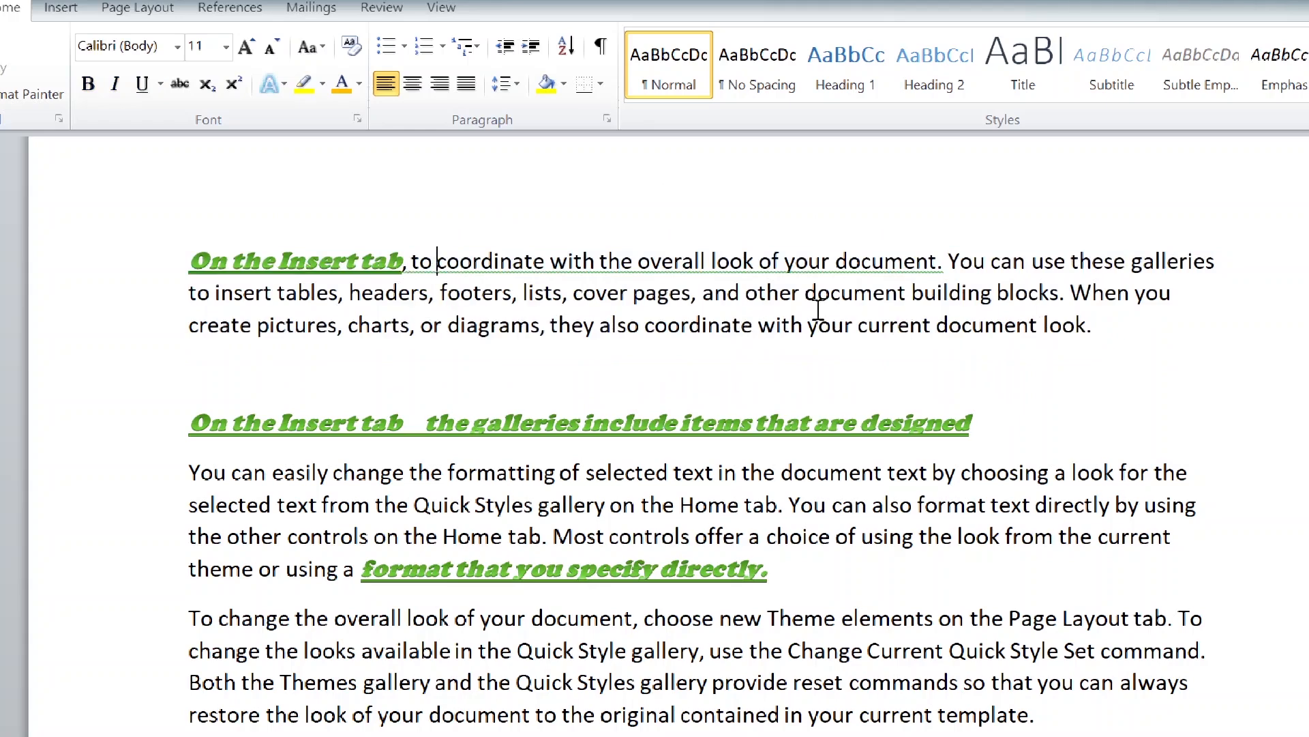
pyautogui.tripleClick(600, 295)
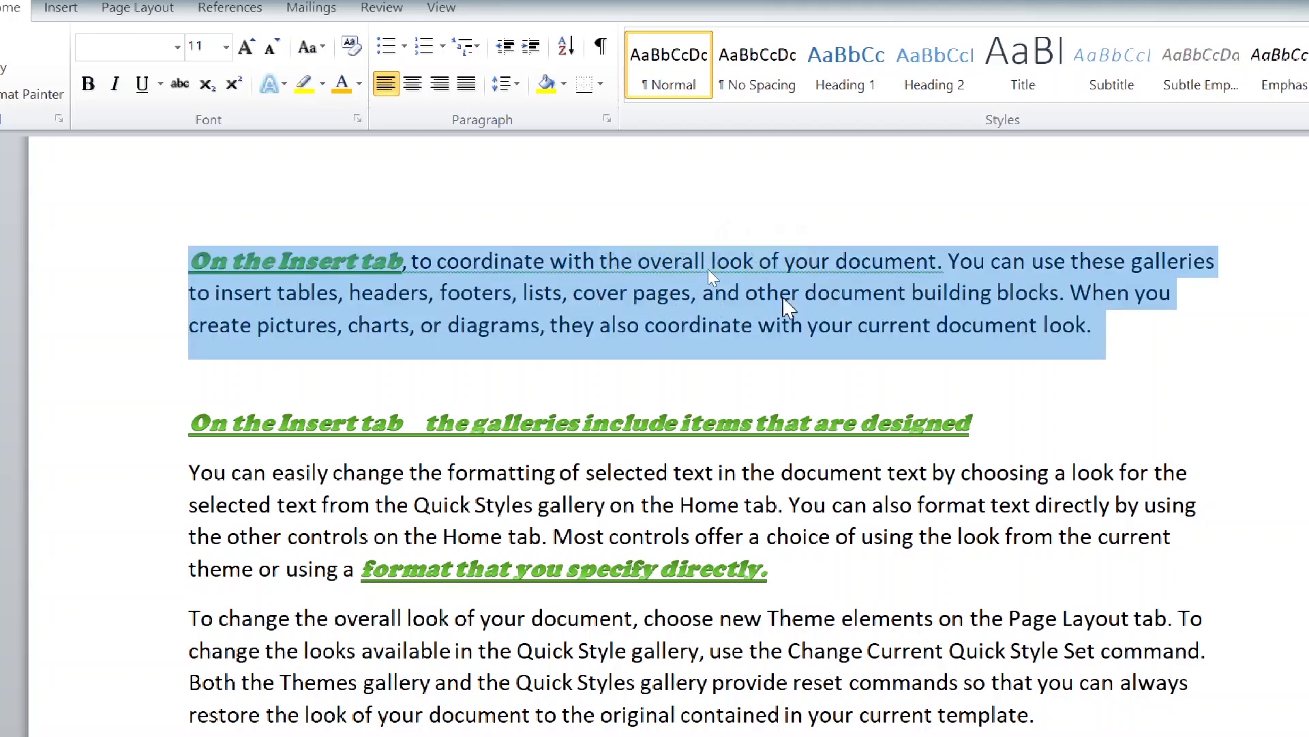
# - Select the word "the" before "Quick Styles", and replace it with a selection of the whole paragraph beginning "You can easily change"
pyautogui.click(377, 504)
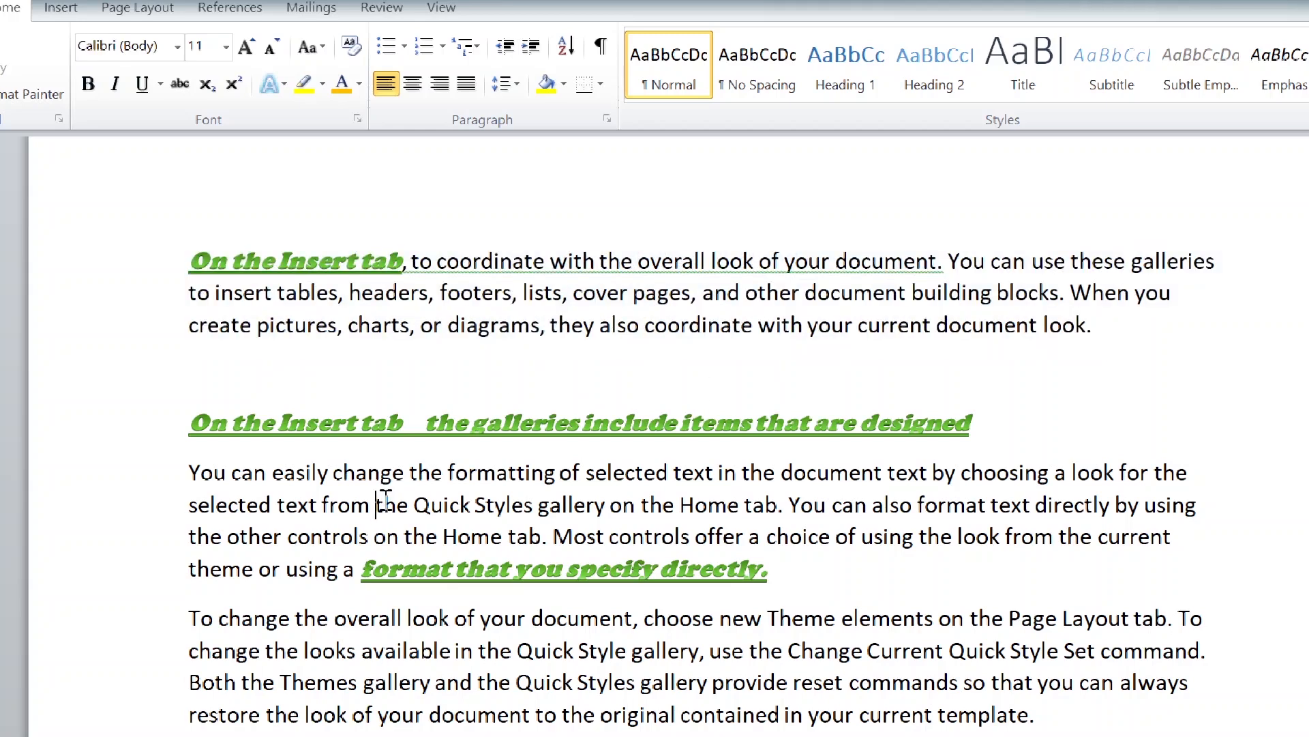
pyautogui.doubleClick(387, 504)
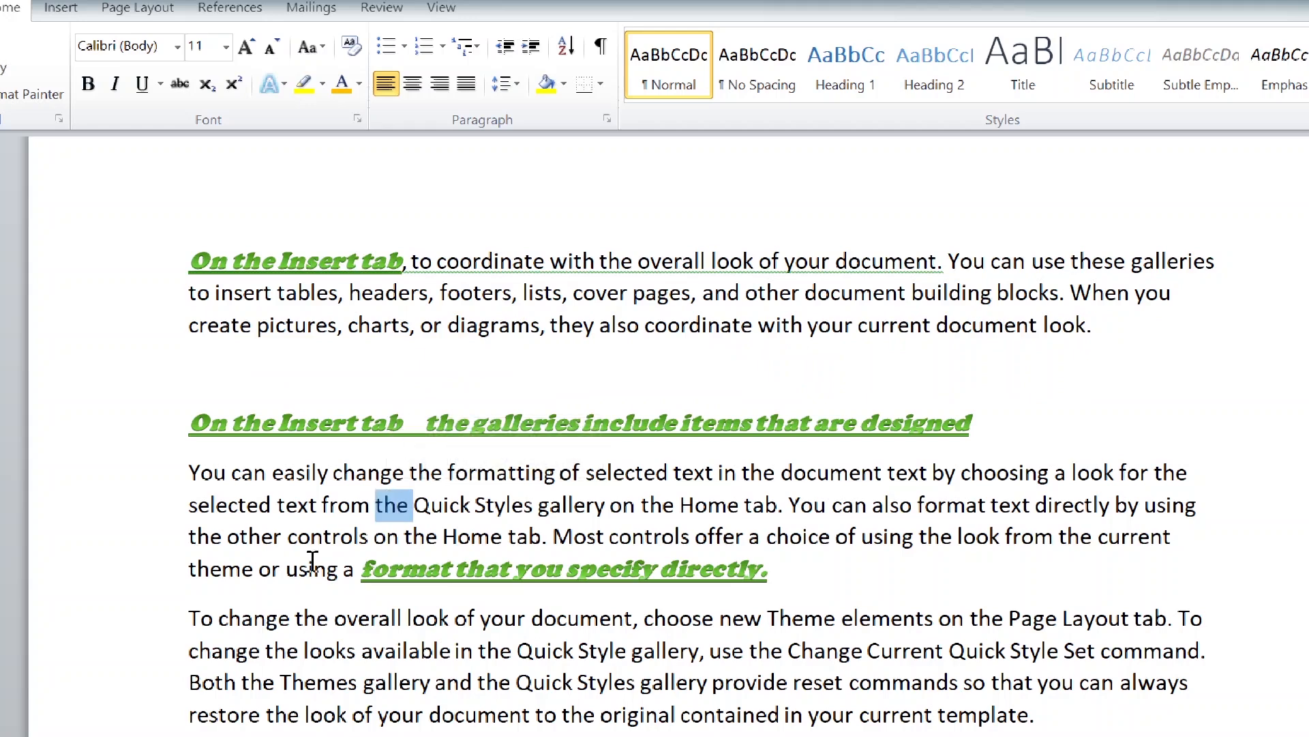
pyautogui.click(320, 504)
pyautogui.tripleClick(320, 505)
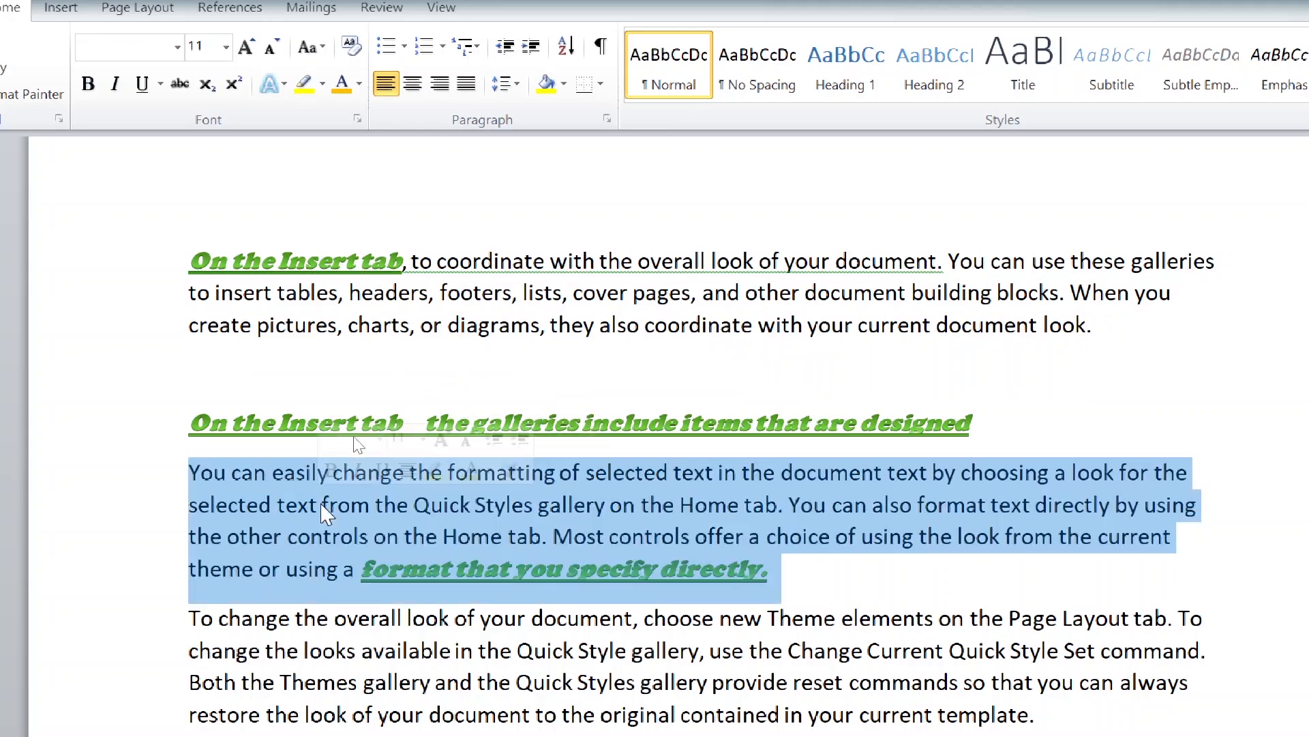
# - Select the whole last paragraph, beginning "To change the overall look of your document"
pyautogui.scroll(-1, 535, 394)
pyautogui.scroll(-1, 533, 393)
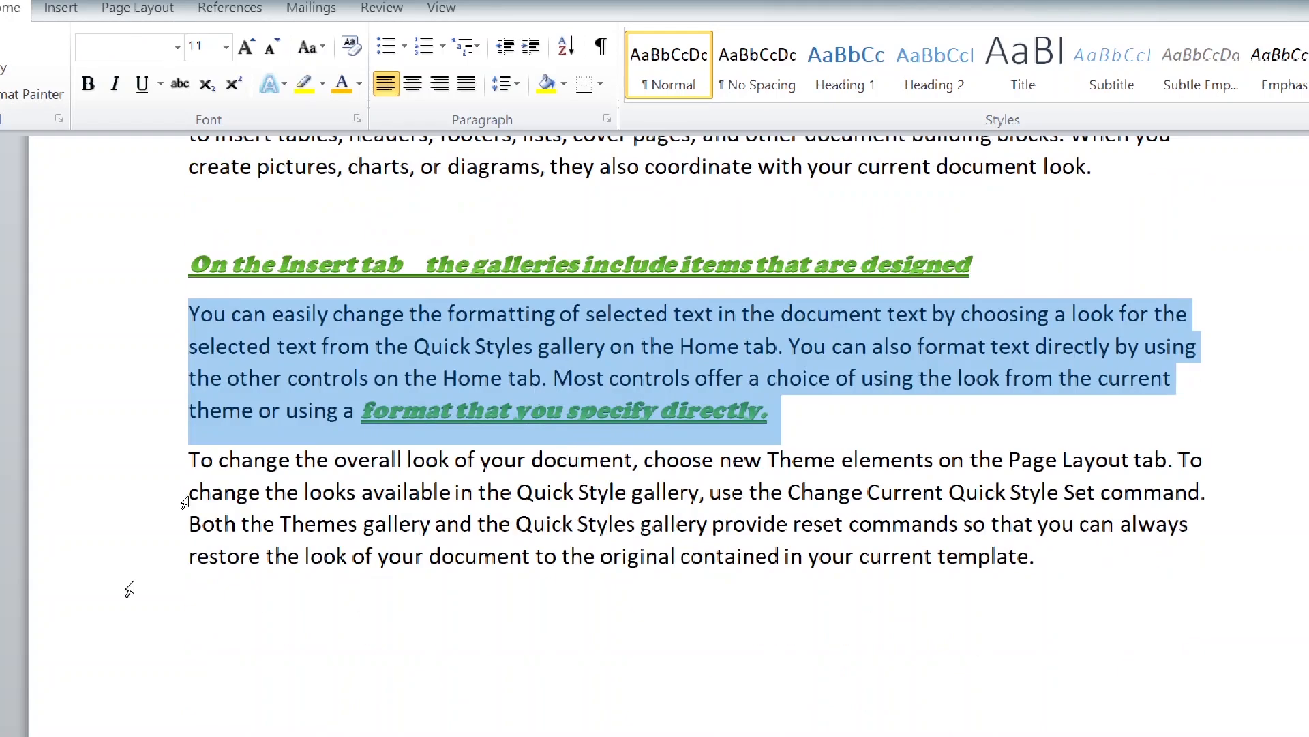
pyautogui.click(232, 505)
pyautogui.tripleClick(399, 501)
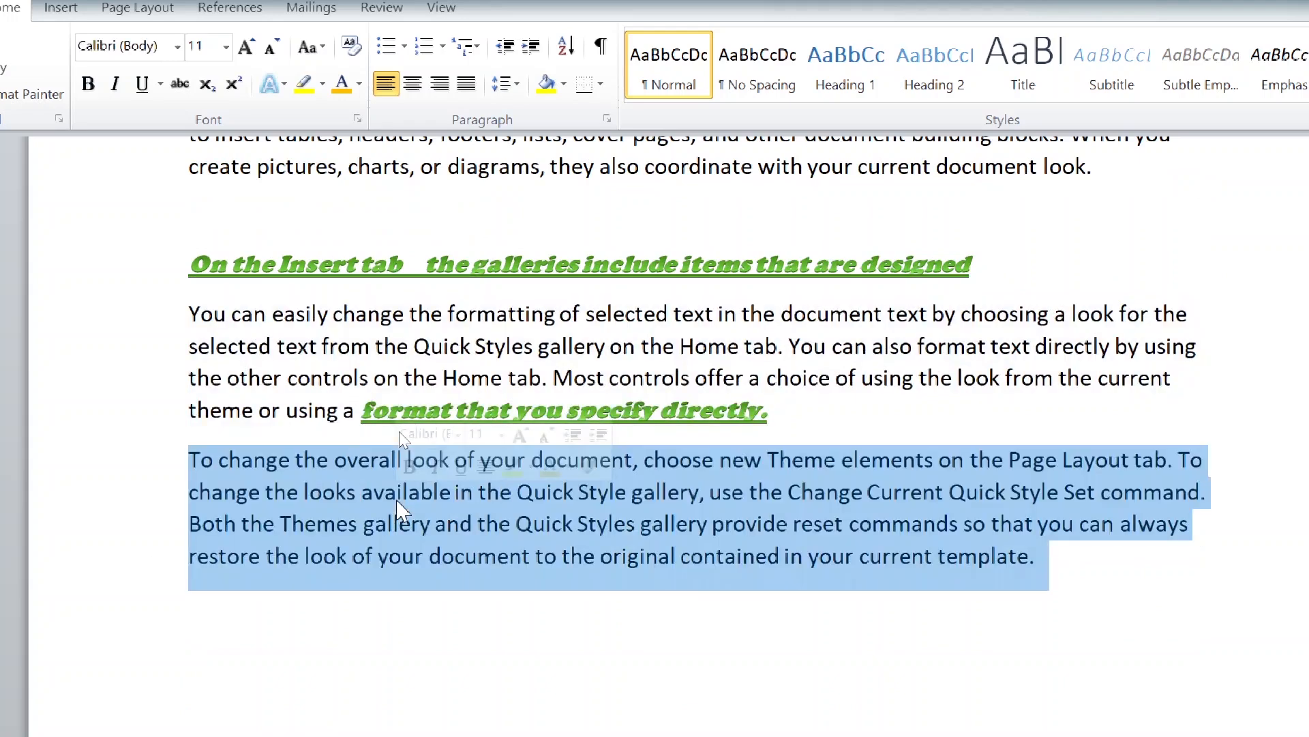
# - Center the last paragraph, return it to left alignment, and clear the selection
pyautogui.click(485, 468)
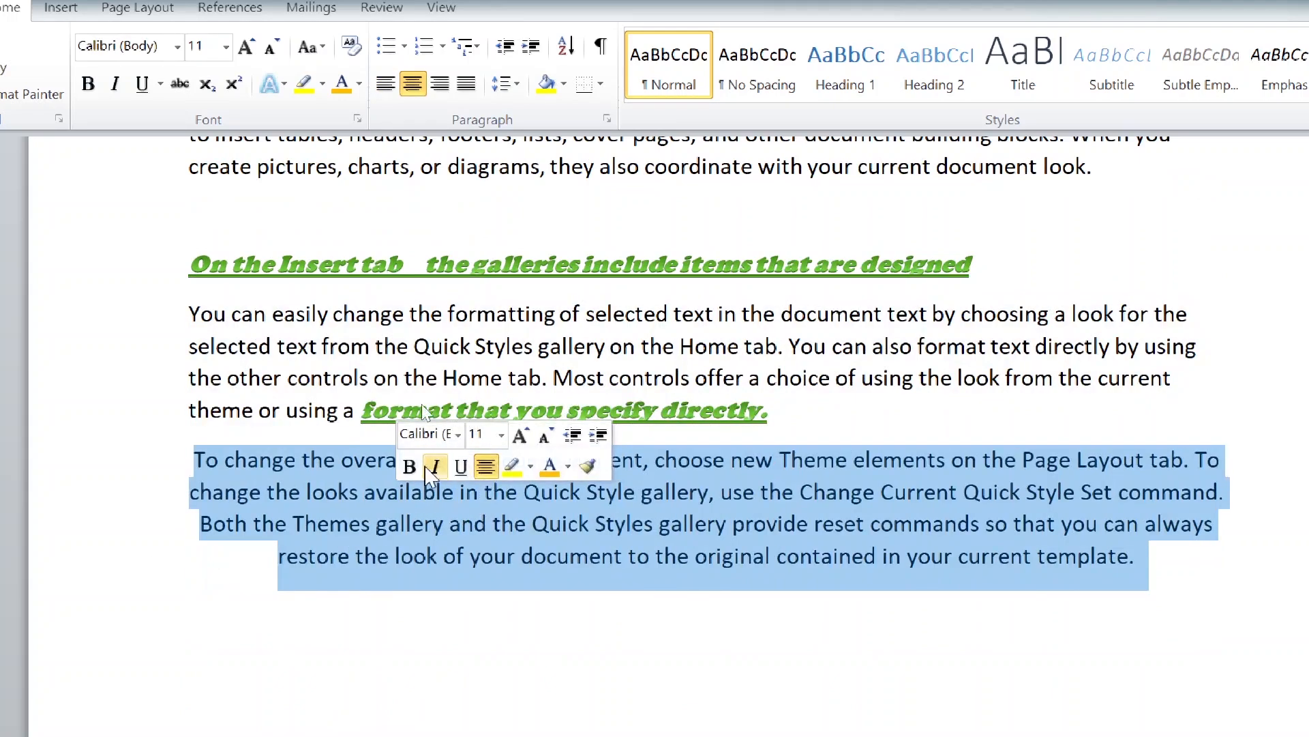
pyautogui.hotkey('ctrl', 'l')
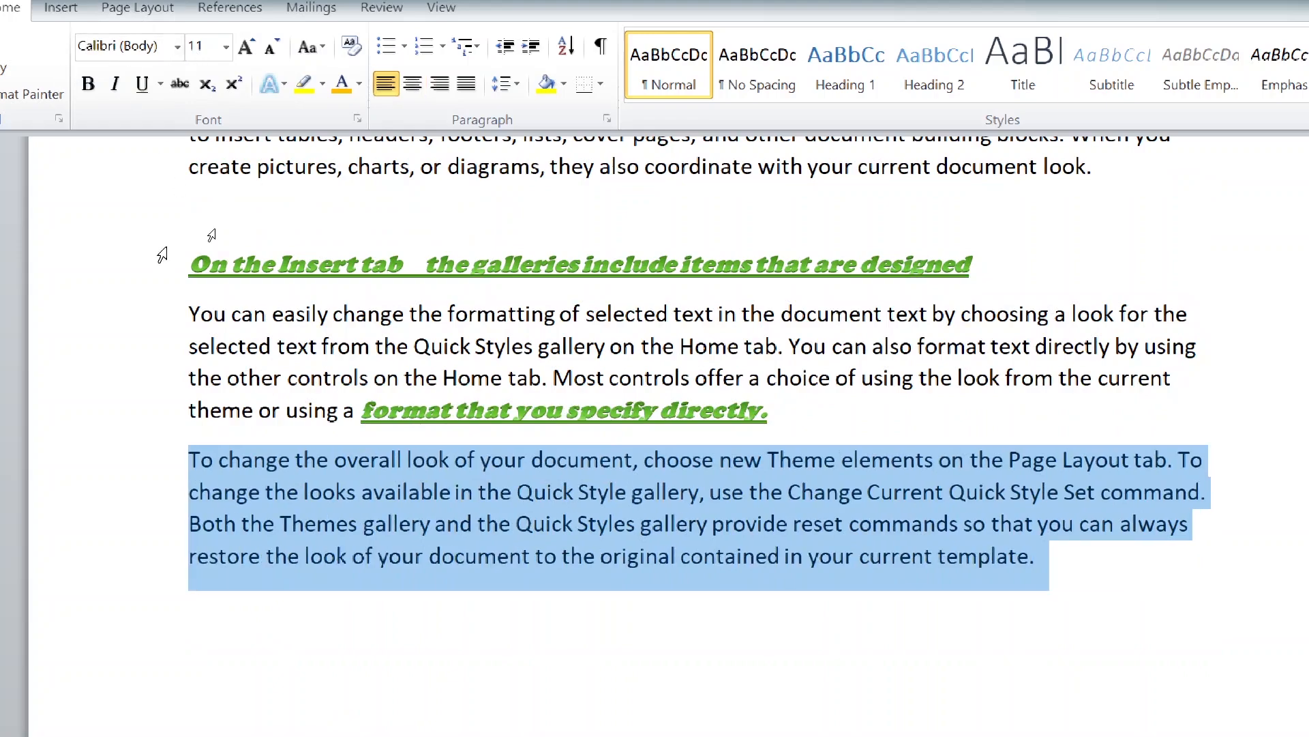
pyautogui.scroll(3, 270, 166)
pyautogui.scroll(-2, 280, 186)
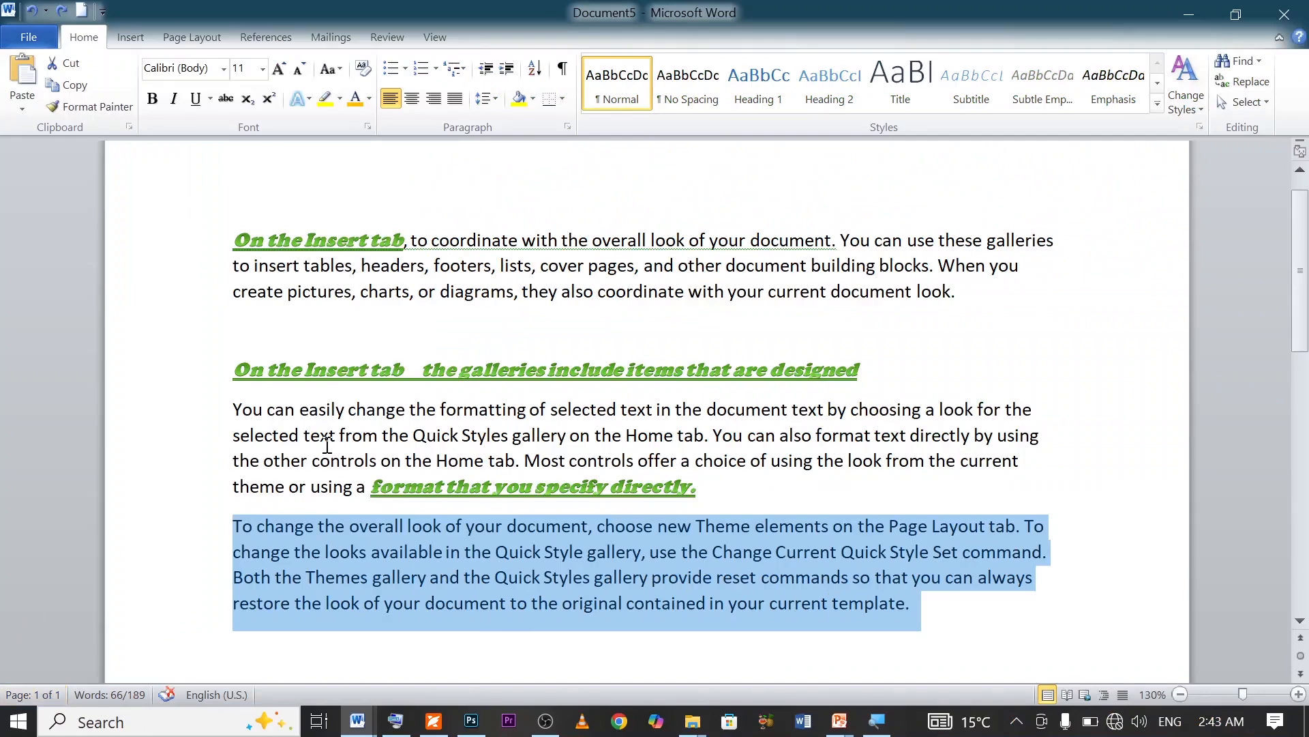
pyautogui.click(328, 440)
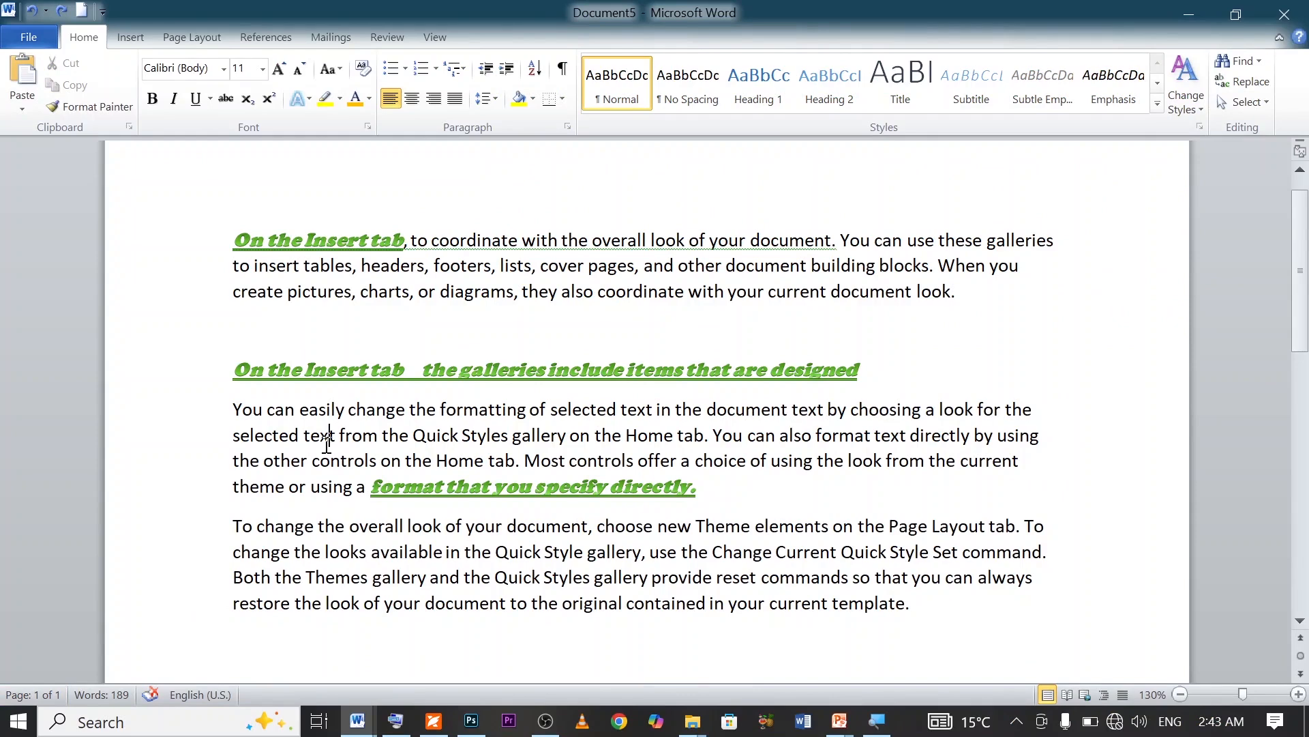
# - Show the select-all key combination on the On-Screen Keyboard, and select the entire document in Document5
pyautogui.click(395, 721)
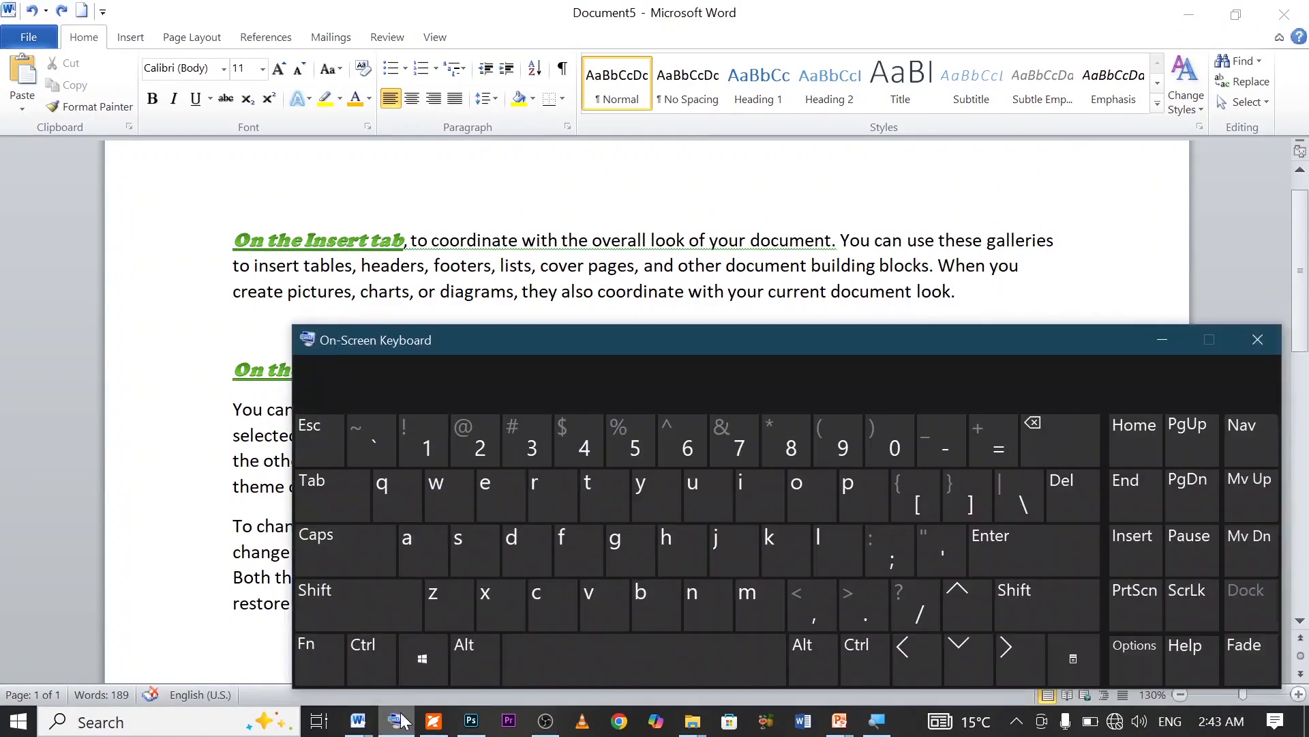
pyautogui.click(372, 672)
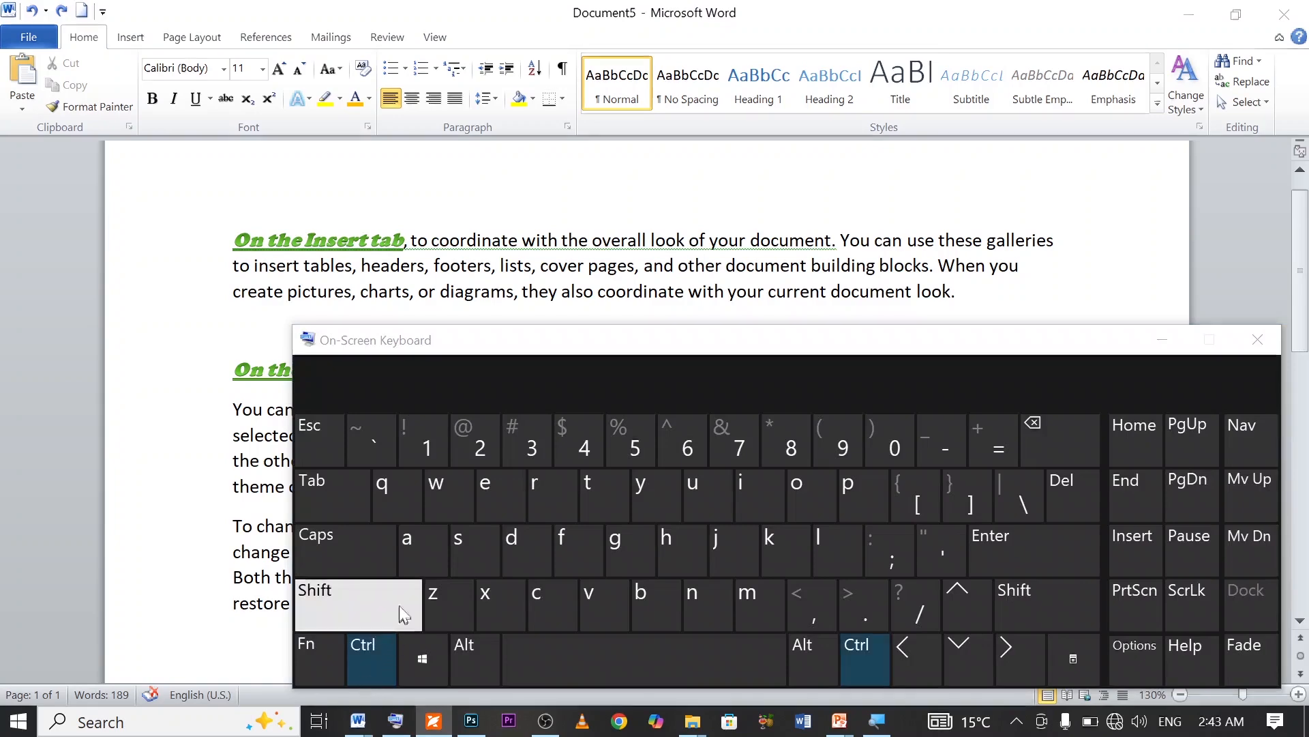
pyautogui.click(412, 555)
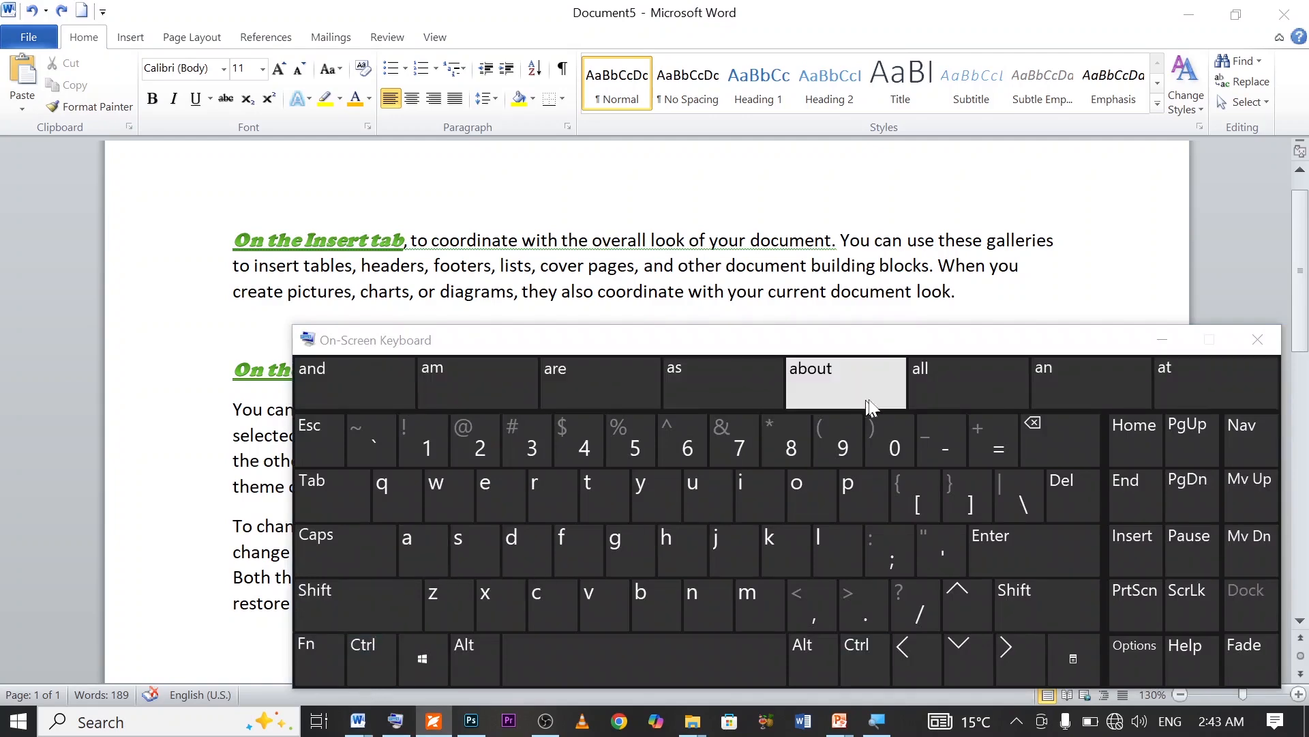
pyautogui.click(1167, 338)
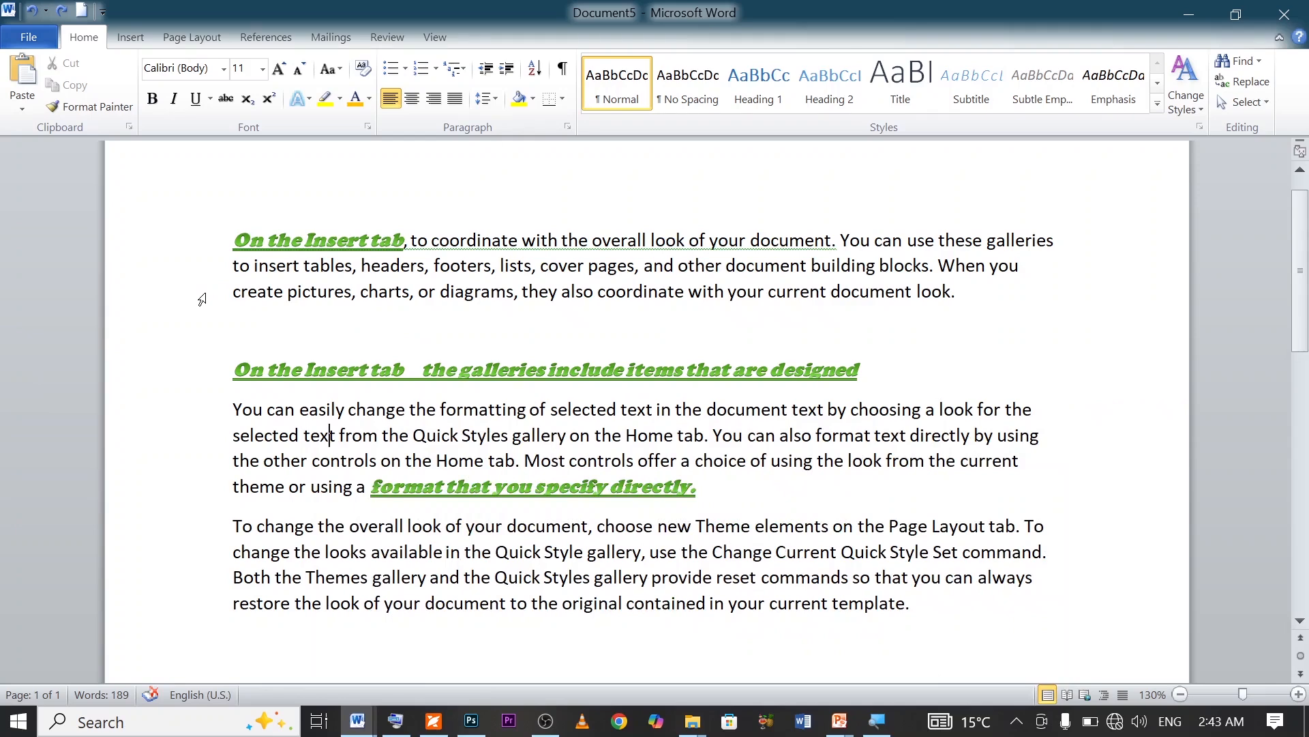
pyautogui.tripleClick(203, 299)
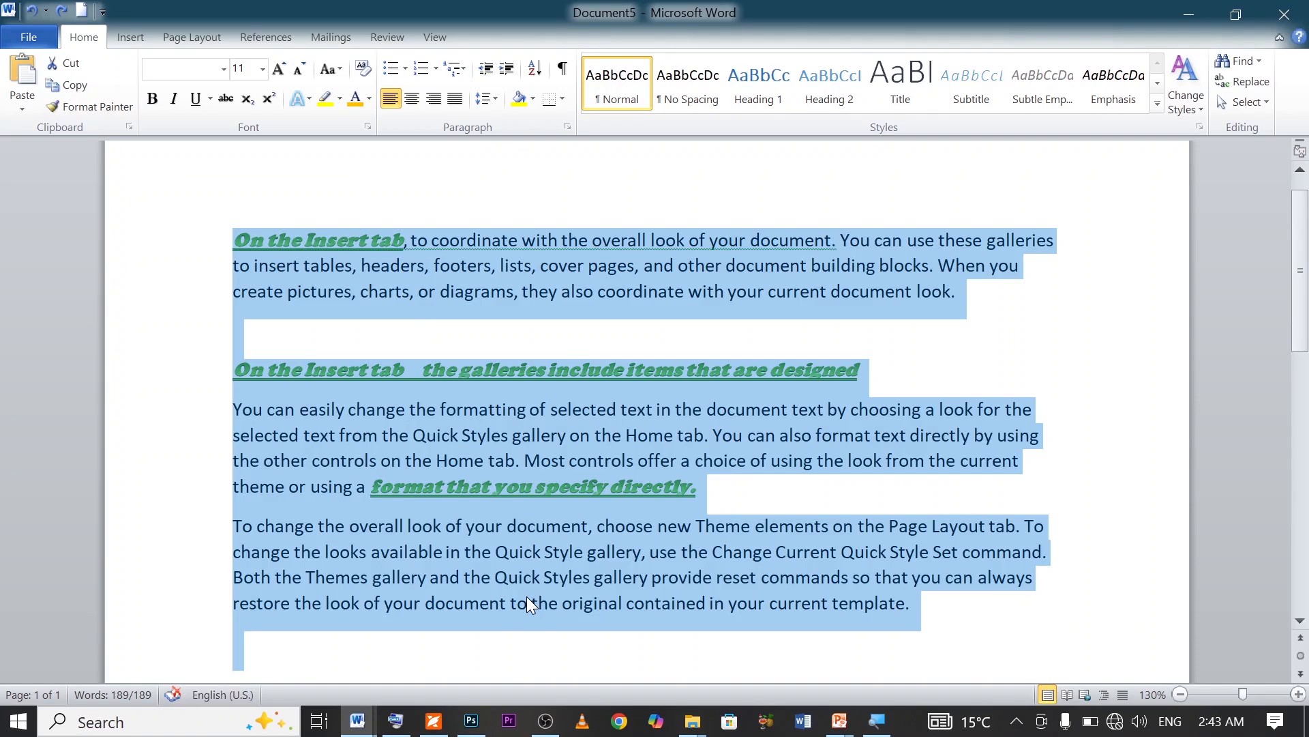
# - Switch to Document2 to review the Deleting text topic, and return to Document5 with the selection cleared
pyautogui.click(356, 725)
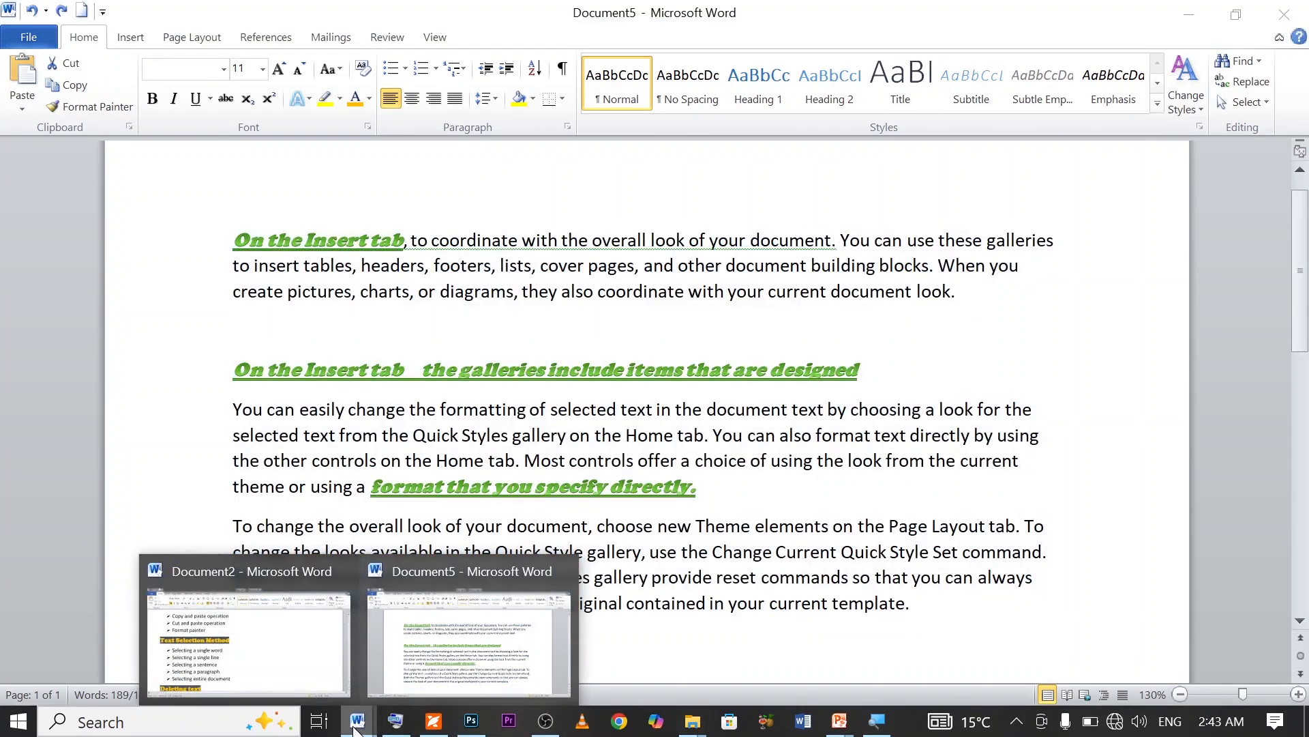
pyautogui.click(257, 648)
pyautogui.scroll(-3, 284, 520)
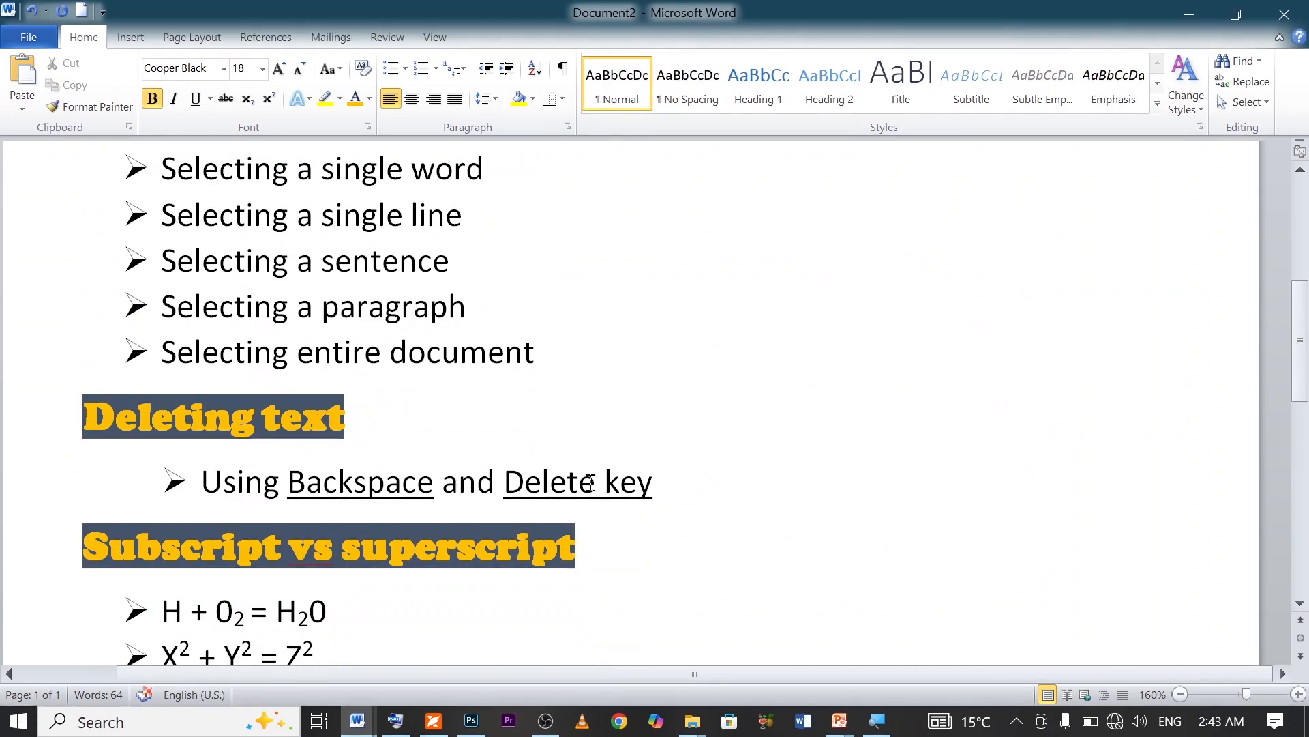
pyautogui.click(1182, 15)
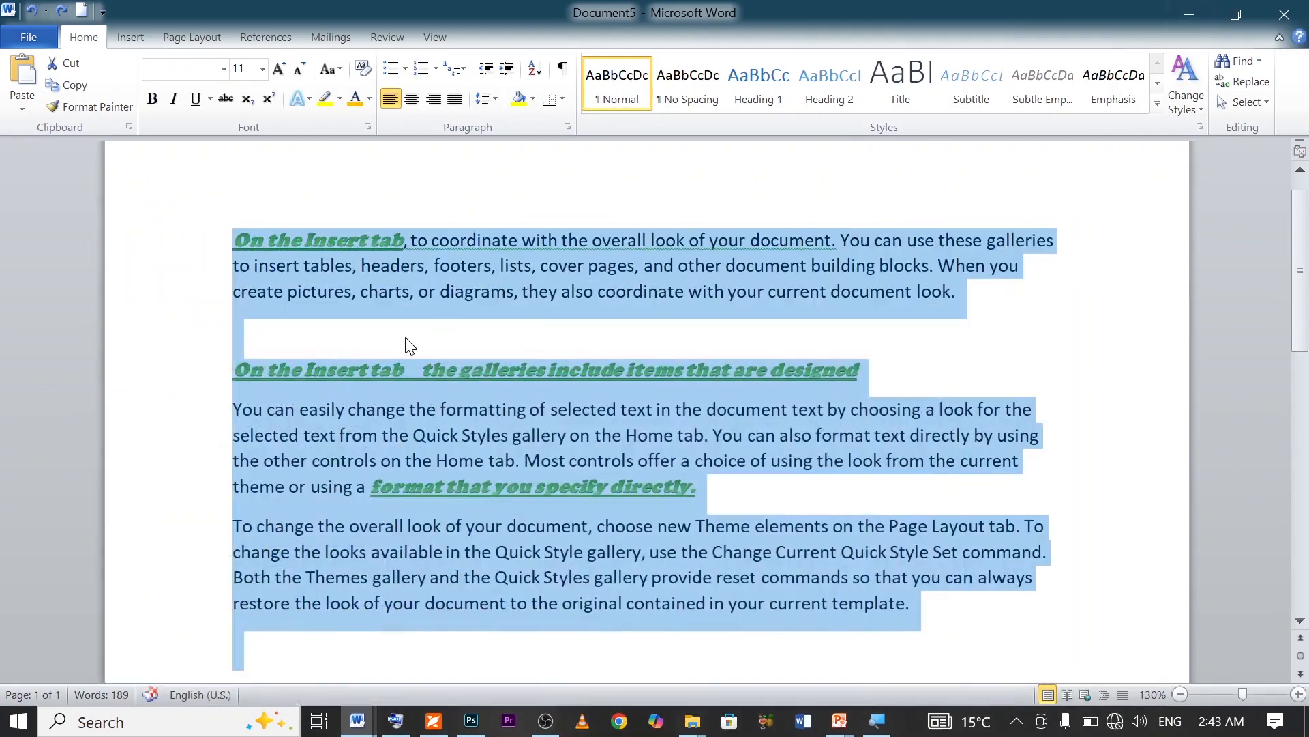
pyautogui.click(437, 409)
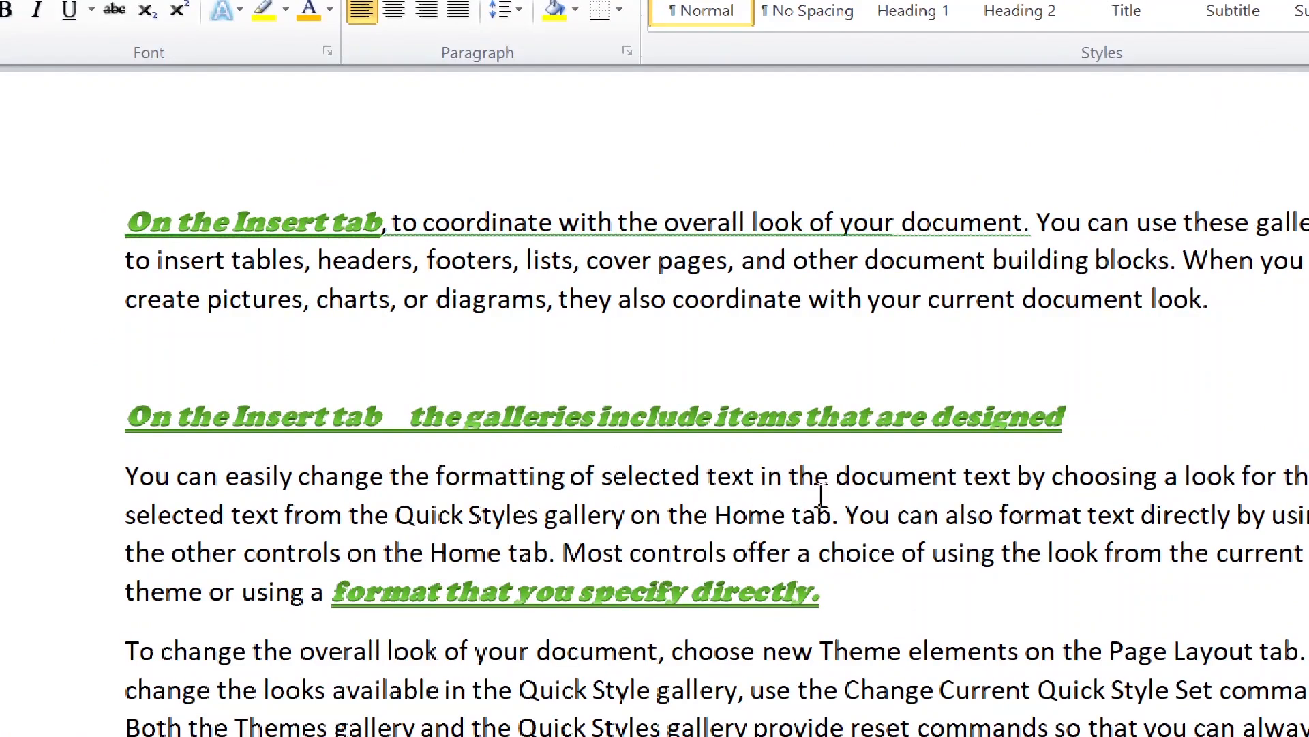
# - Place the cursor before "document" in the paragraph beginning "You can easily change", and briefly show the On-Screen Keyboard
pyautogui.click(836, 474)
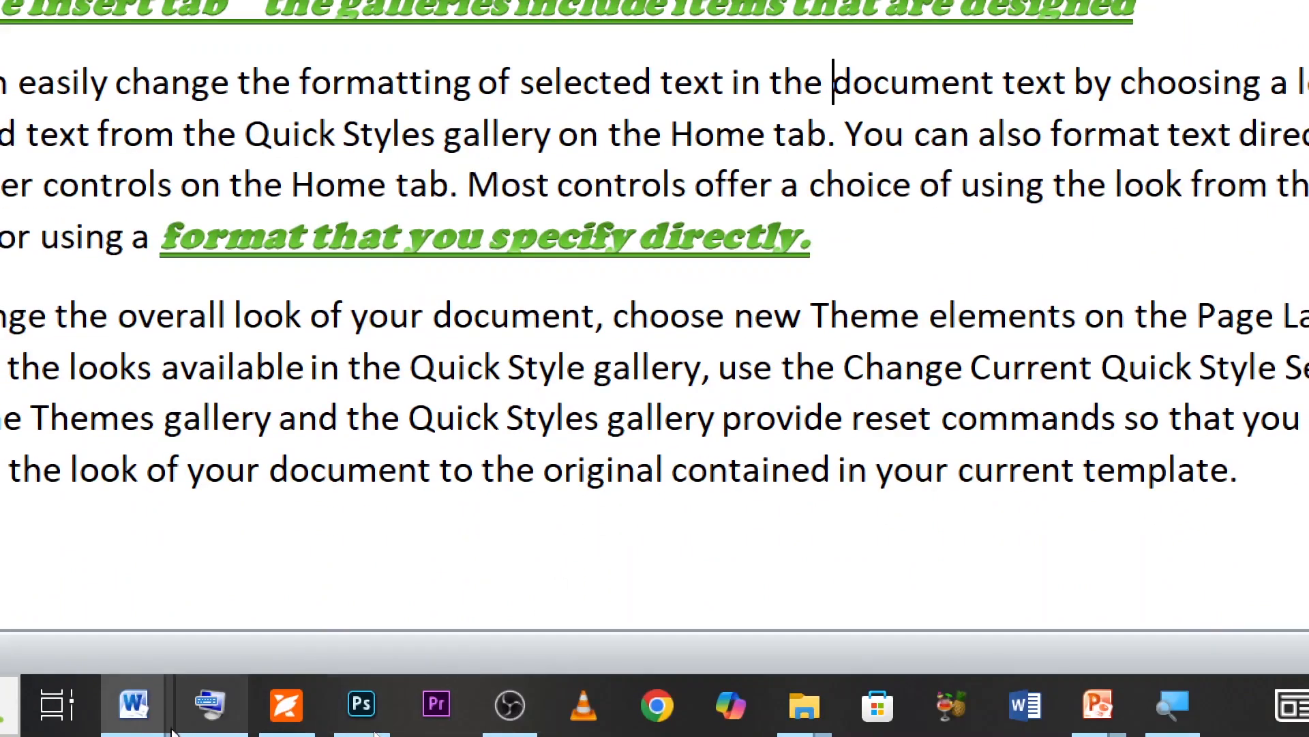
pyautogui.click(206, 706)
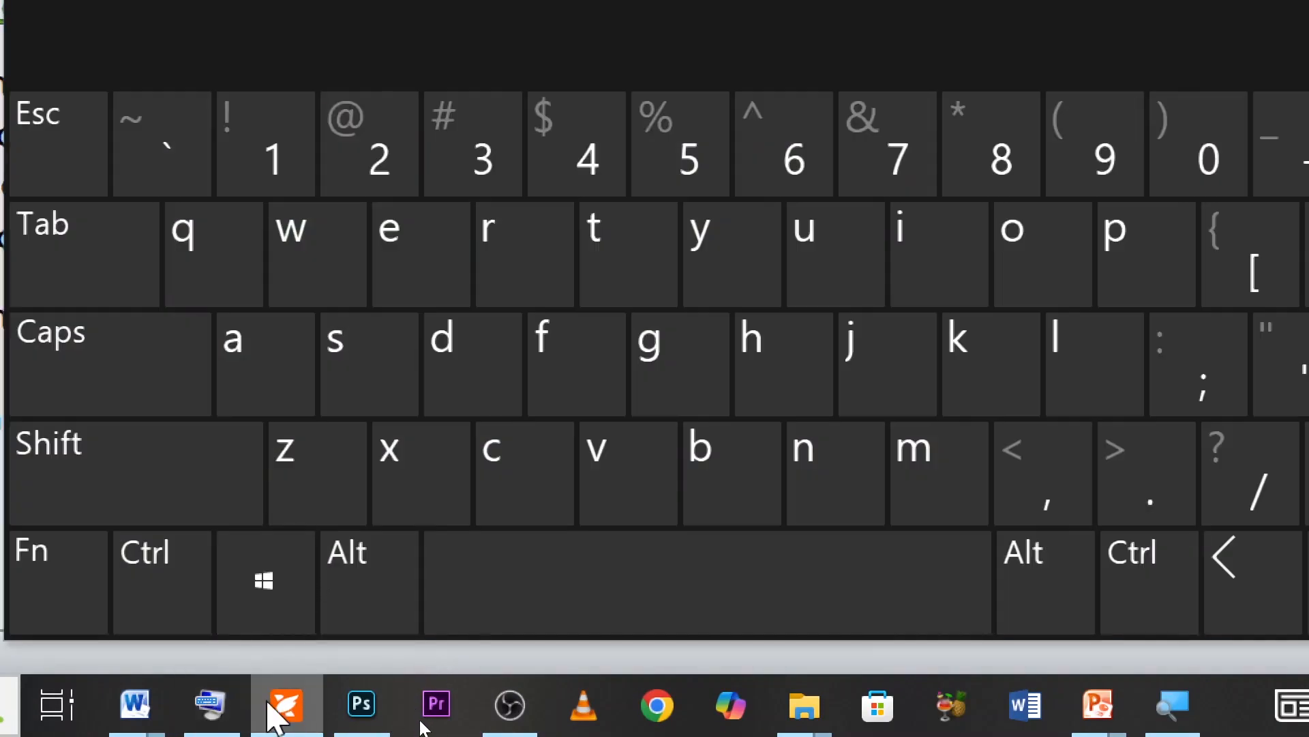
pyautogui.click(222, 733)
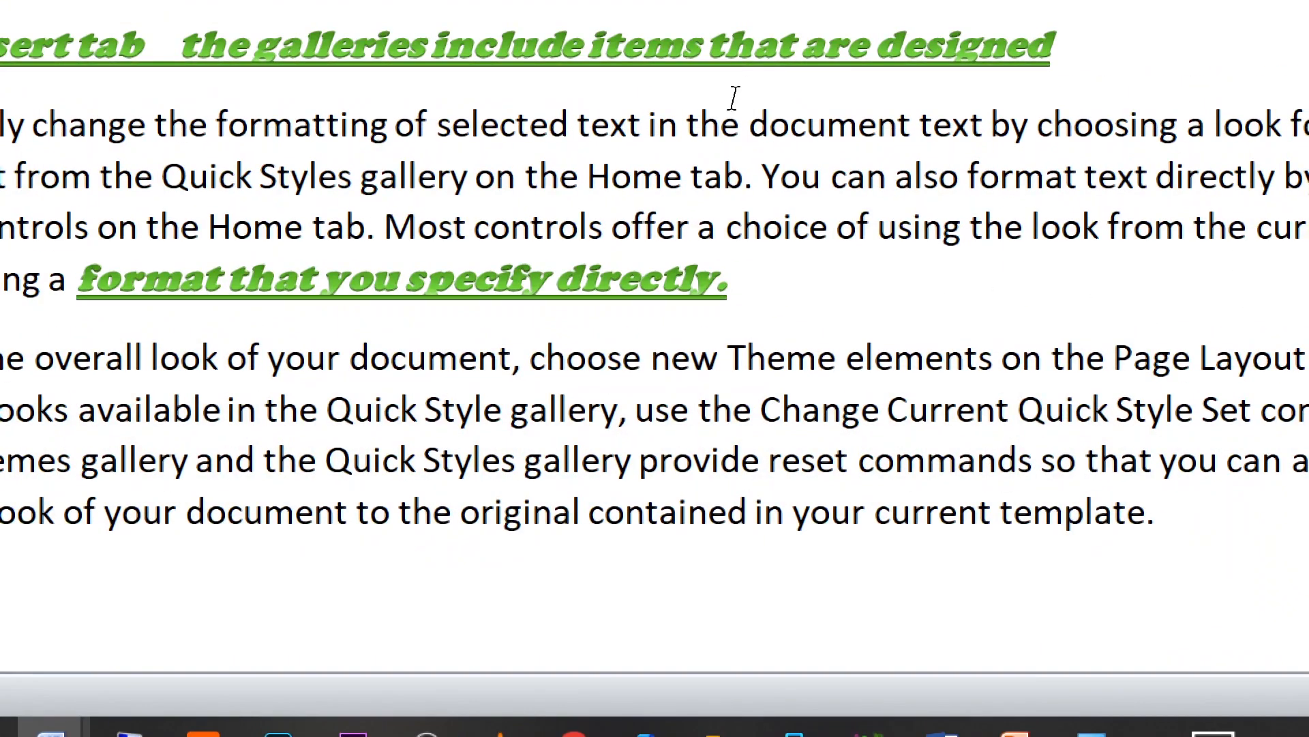
# - Delete the text "selected text in the" backward from the cursor before "document", up to "formatting of"
pyautogui.click(750, 127)
pyautogui.press('BackSpace')
pyautogui.press('BackSpace')
pyautogui.press('BackSpace')
pyautogui.press('BackSpace')
pyautogui.press('BackSpace')
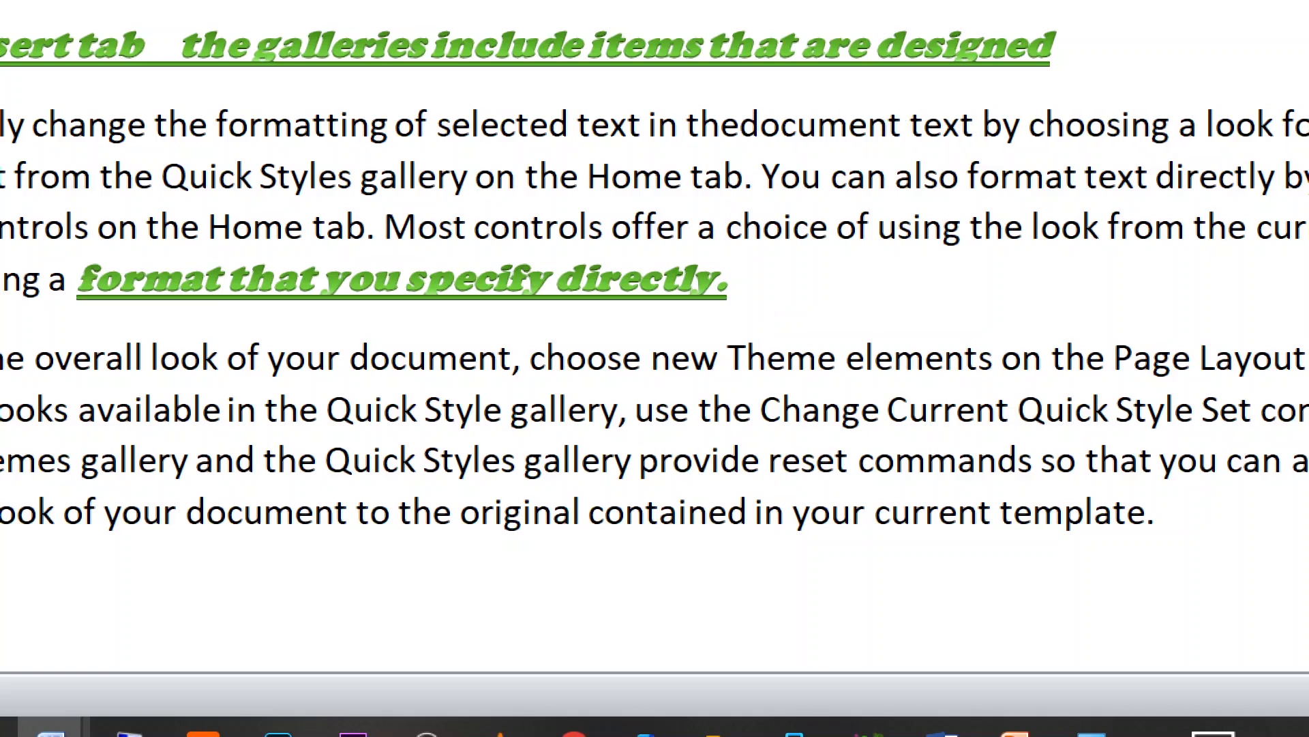
pyautogui.press('BackSpace')
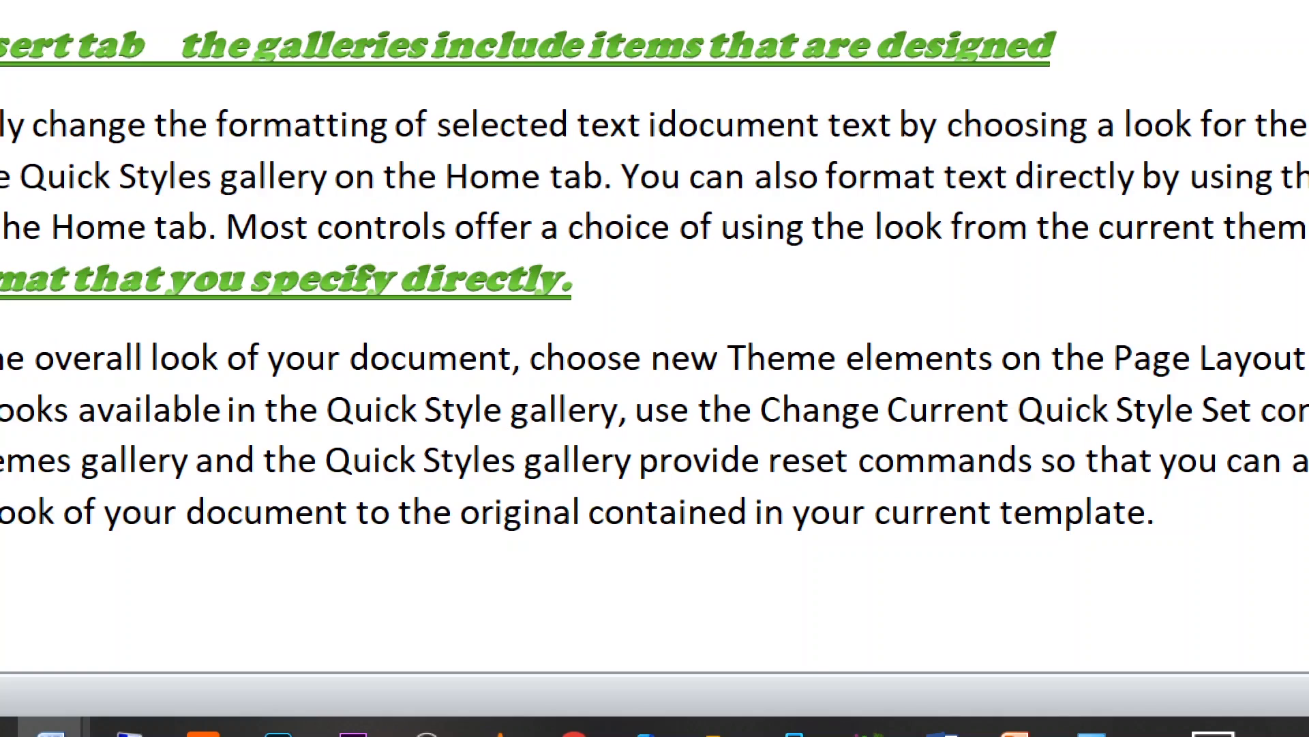
pyautogui.press('BackSpace')
pyautogui.press('BackSpace')
pyautogui.press('BackSpace')
pyautogui.press('BackSpace')
pyautogui.press('BackSpace')
pyautogui.press('BackSpace')
pyautogui.press('BackSpace')
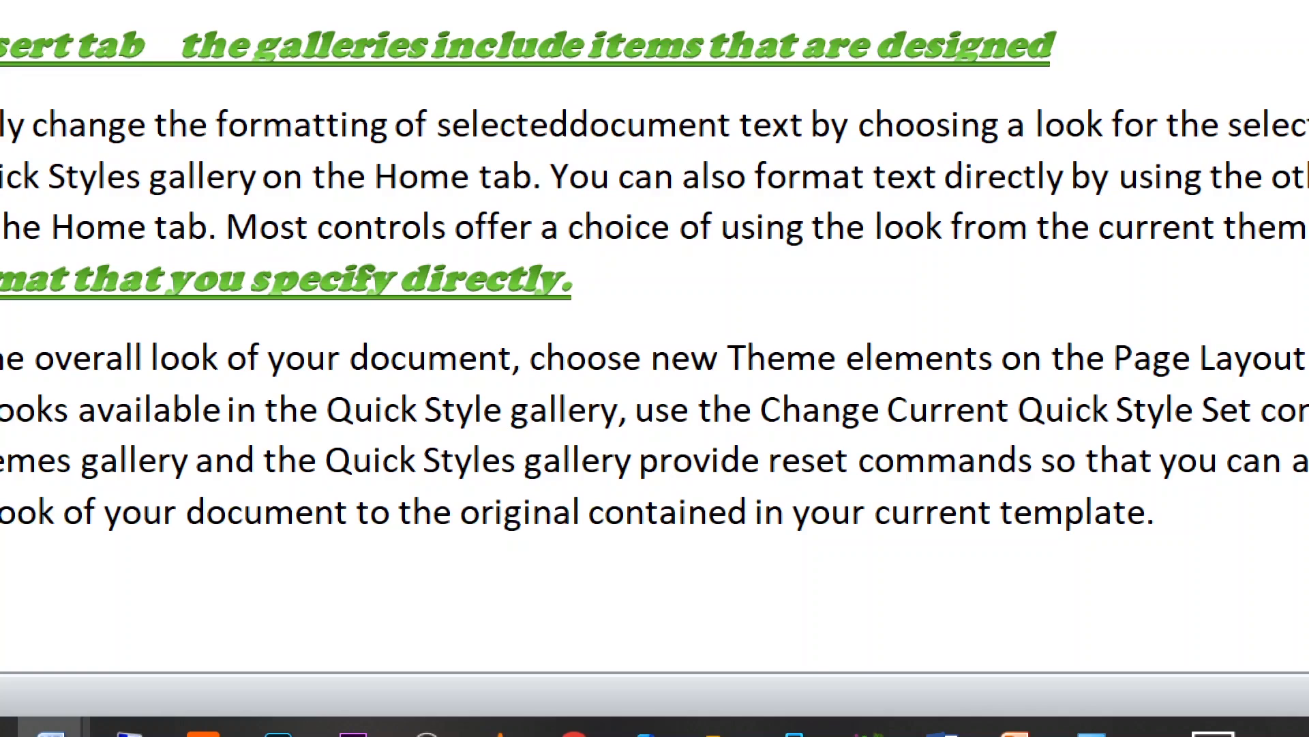
pyautogui.press('BackSpace')
pyautogui.press('BackSpace')
pyautogui.press('BackSpace')
pyautogui.press('BackSpace')
pyautogui.press('BackSpace')
pyautogui.press('BackSpace')
pyautogui.press('BackSpace')
pyautogui.press('BackSpace')
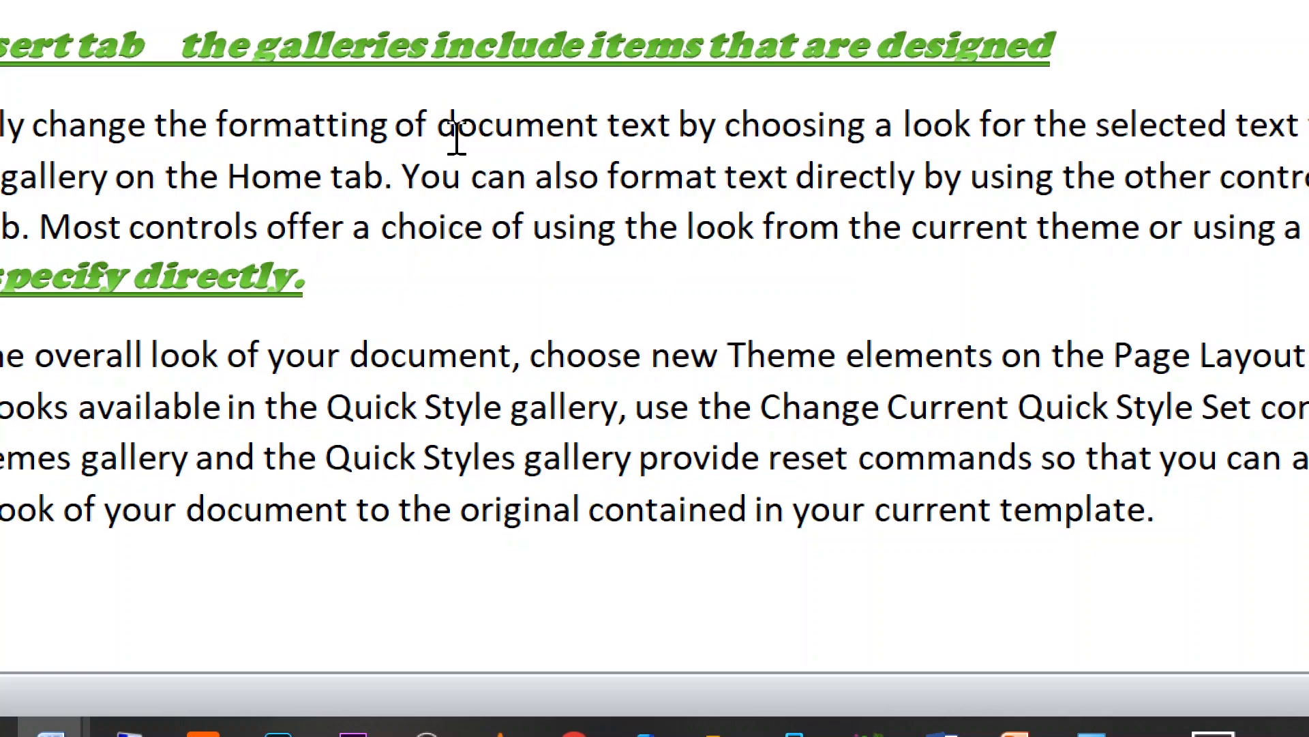
# - Delete the word "document" forward from the cursor after "formatting of" in the paragraph beginning "You can easily change"
pyautogui.moveTo(448, 112); pyautogui.dragTo(823, 126)
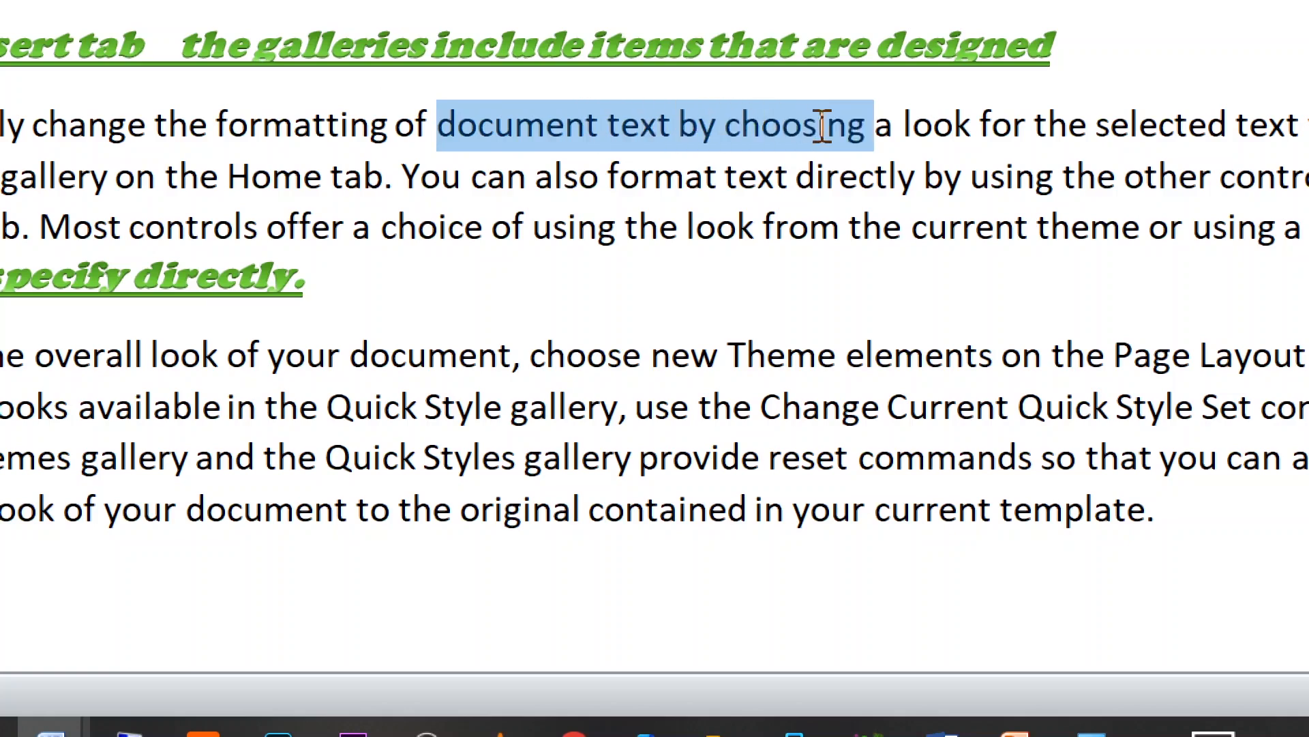
pyautogui.click(447, 131)
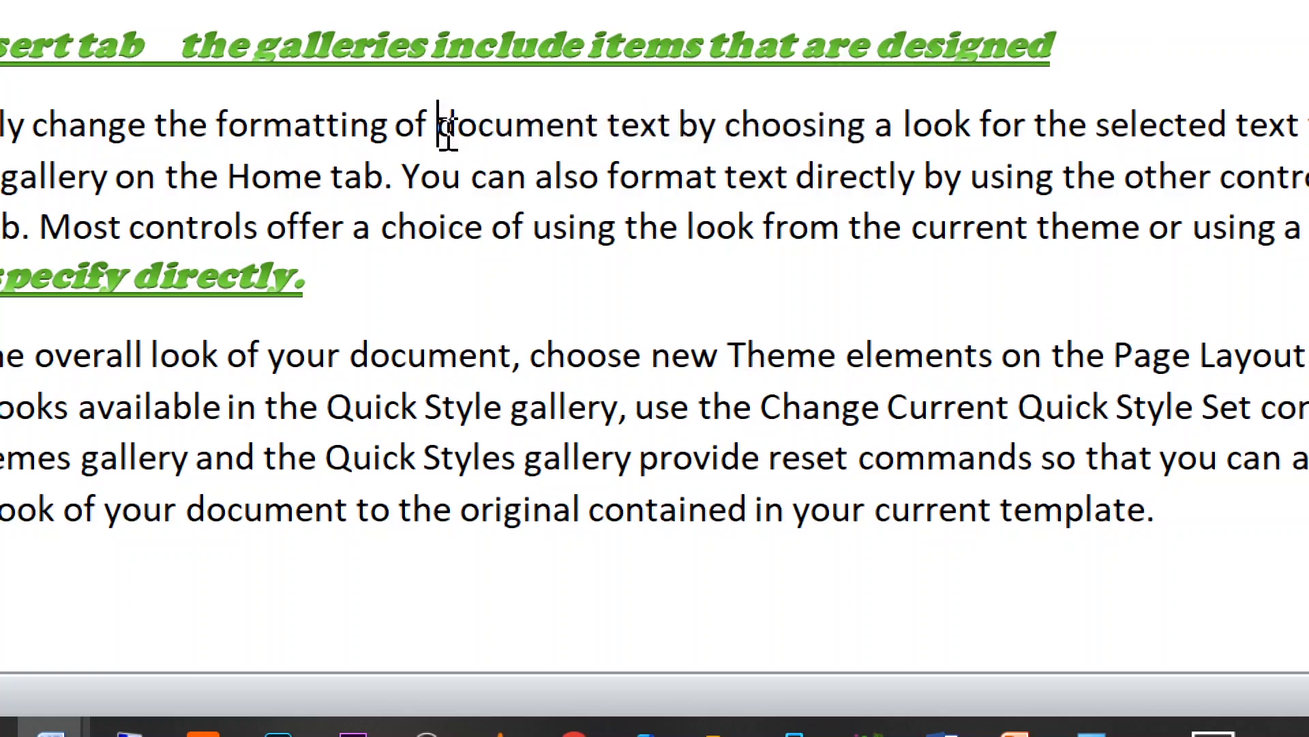
pyautogui.press('Delete')
pyautogui.press('Delete')
pyautogui.press('Delete')
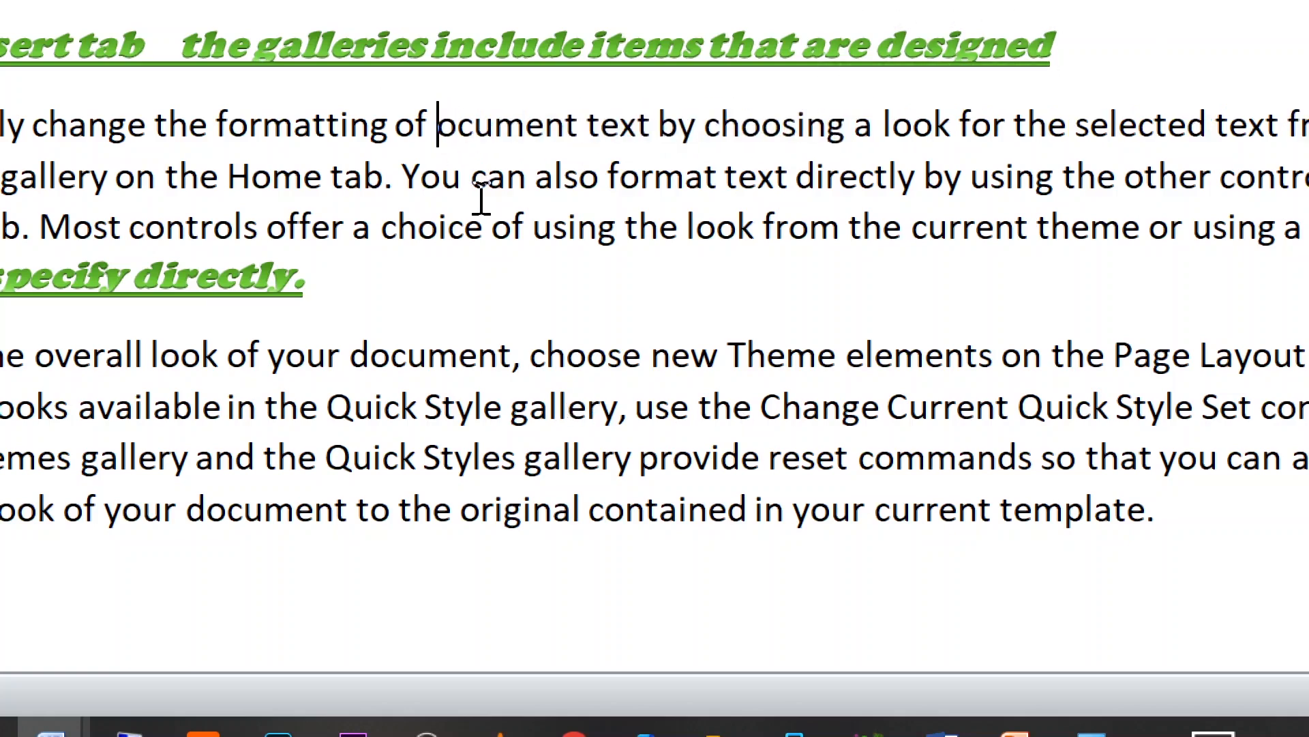
pyautogui.press('Delete')
pyautogui.press('Delete')
pyautogui.press('Delete')
pyautogui.press('Delete')
pyautogui.press('Delete')
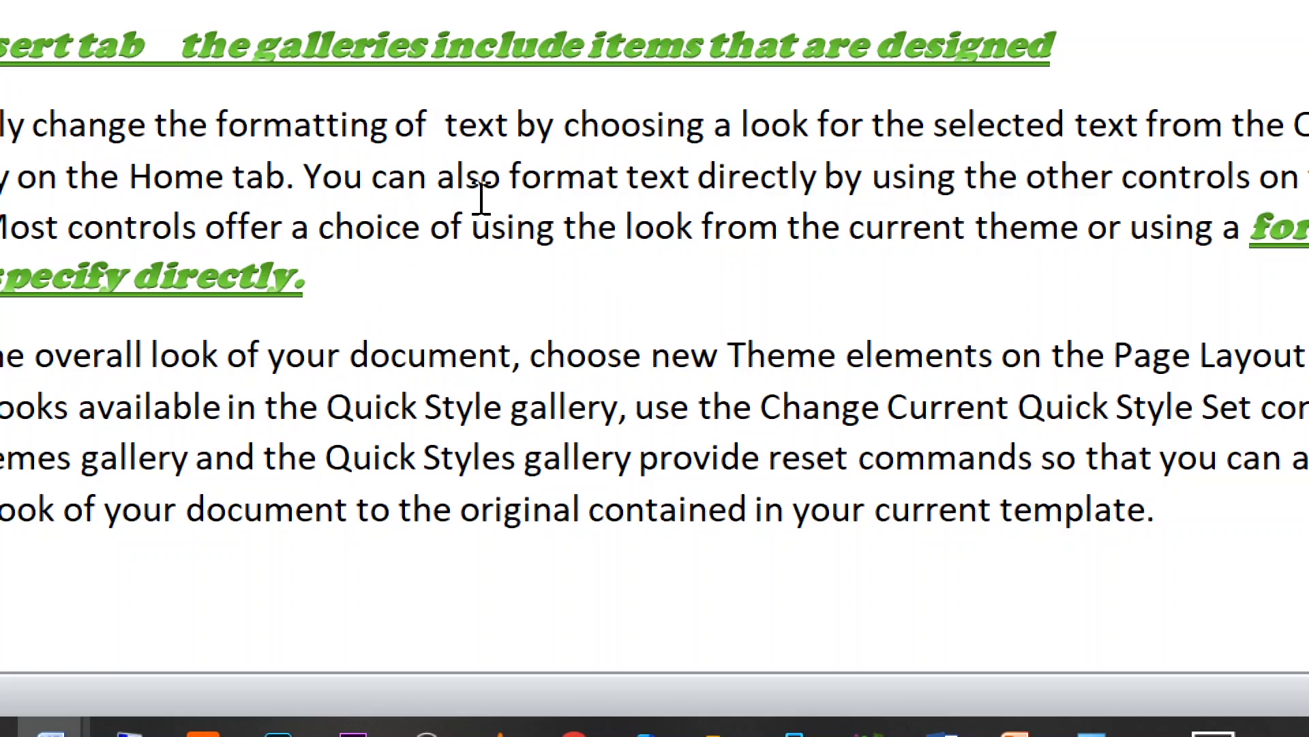
pyautogui.press('Delete')
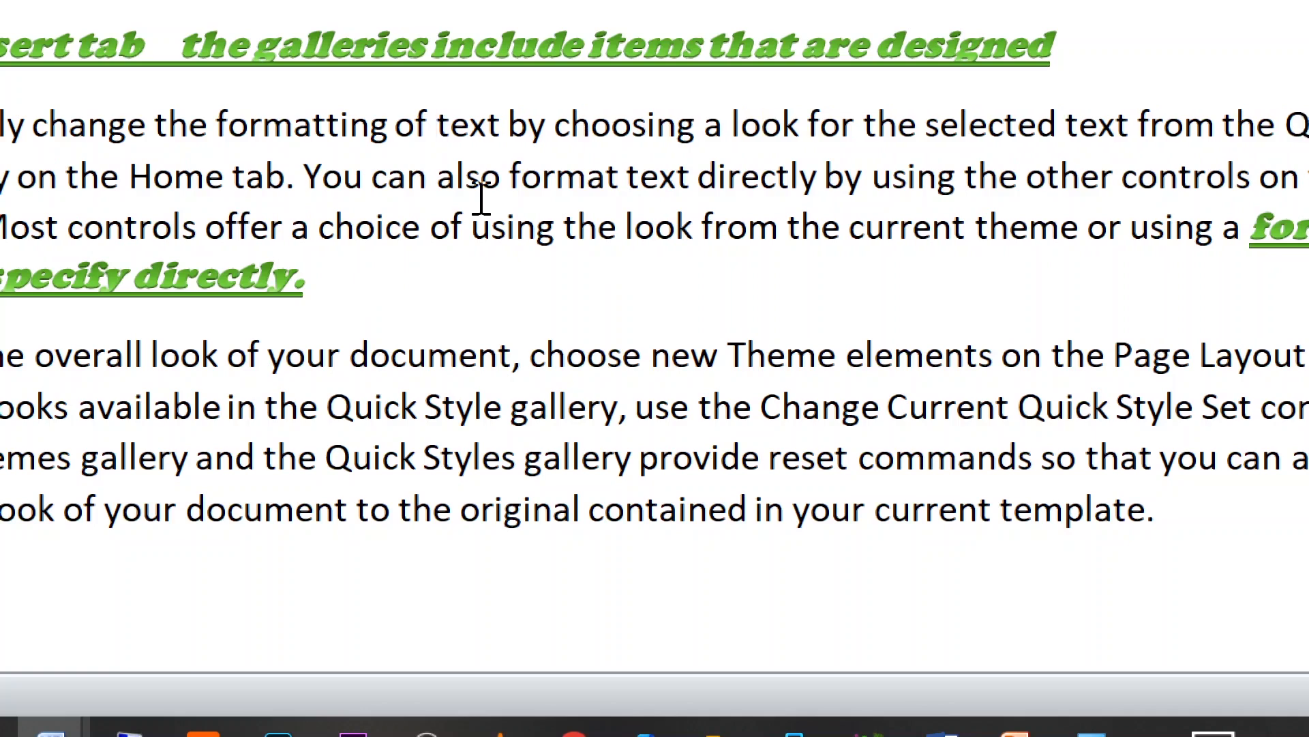
# - Delete "te" forward from the start of "text", and remove the whole word "choosing" from the same sentence by selecting it
pyautogui.press('Delete')
pyautogui.press('Delete')
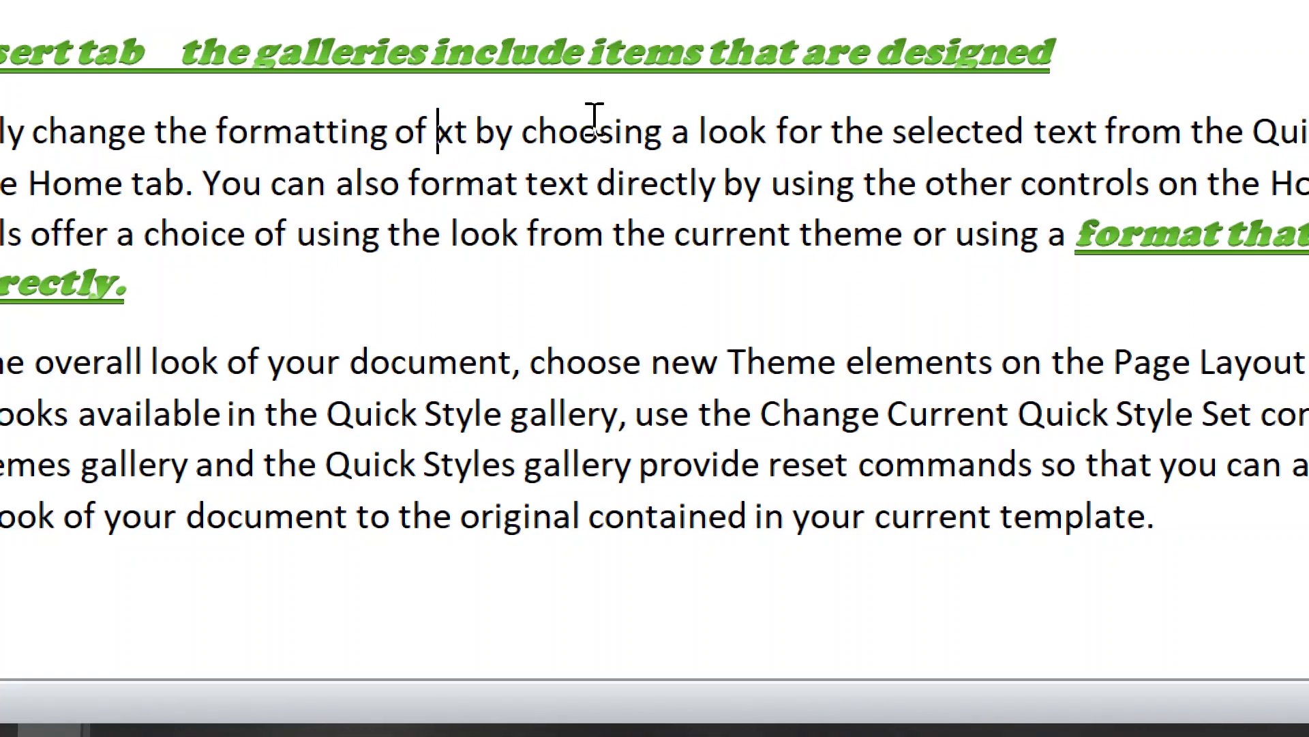
pyautogui.doubleClick(585, 123)
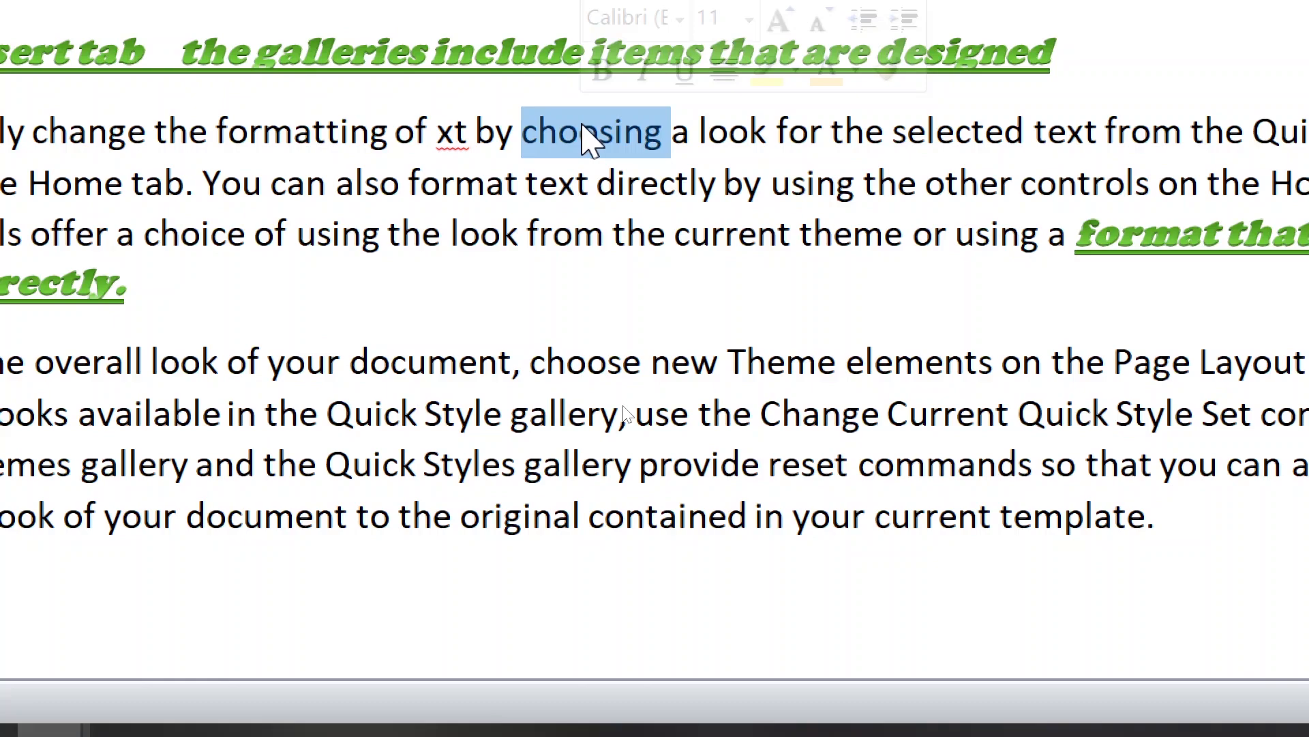
pyautogui.press('Delete')
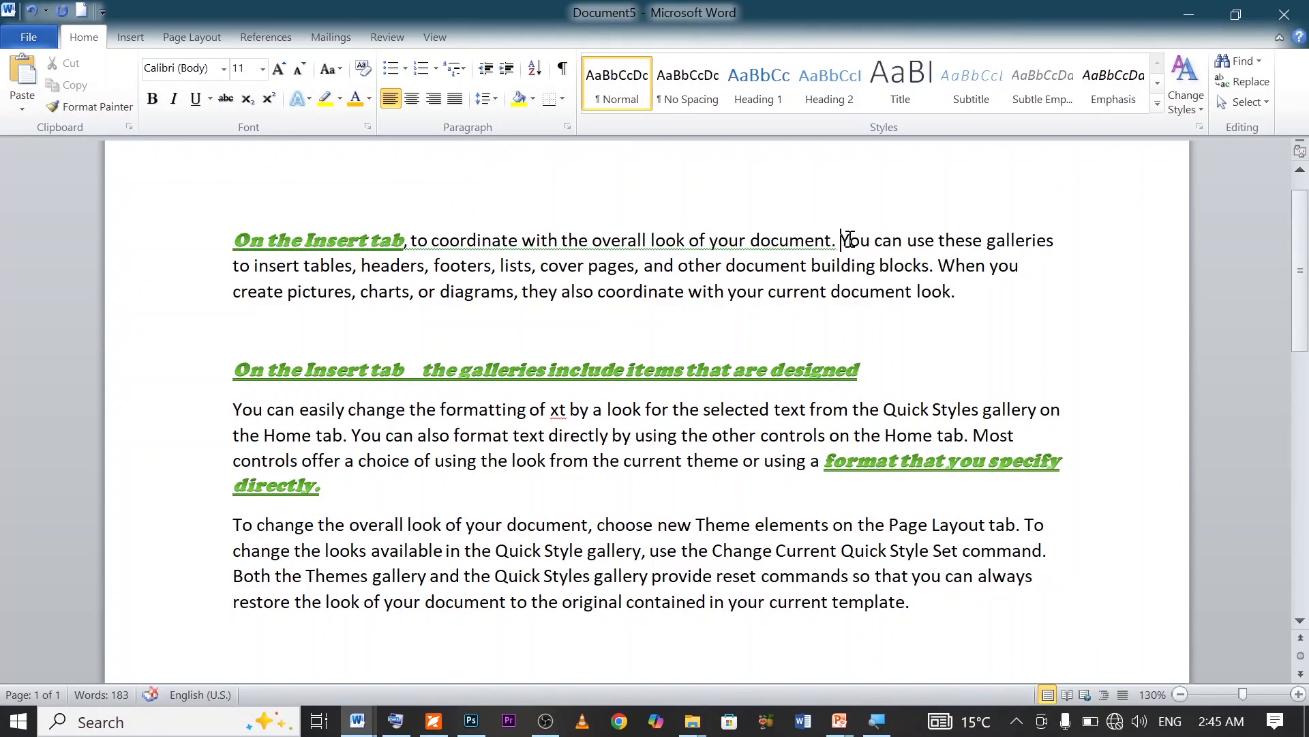
# - Delete "You can use th" forward from the start of the first paragraph's second sentence
pyautogui.press('Delete')
pyautogui.press('Delete')
pyautogui.press('Delete')
pyautogui.press('Delete')
pyautogui.press('Delete')
pyautogui.press('Delete')
pyautogui.press('Delete')
pyautogui.press('Delete')
pyautogui.press('Delete')
pyautogui.press('Delete')
pyautogui.press('Delete')
pyautogui.press('Delete')
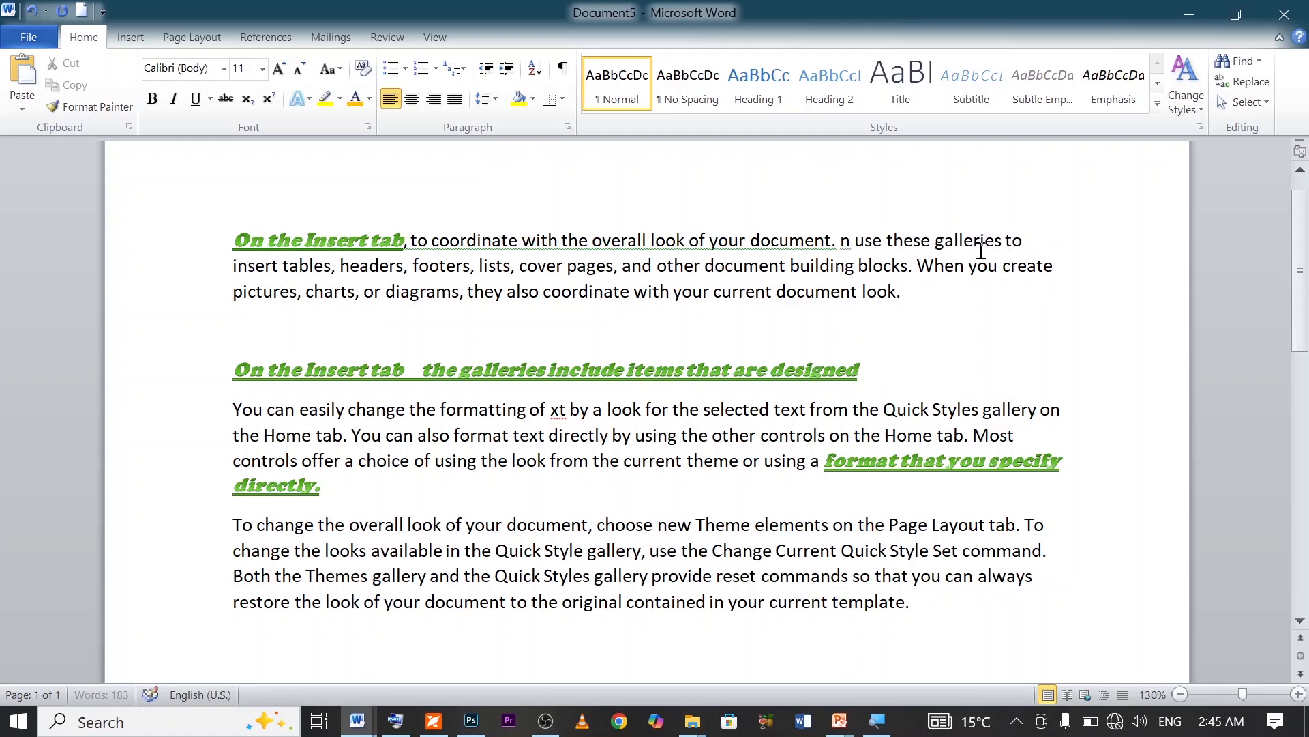
pyautogui.press('Delete')
pyautogui.press('Delete')
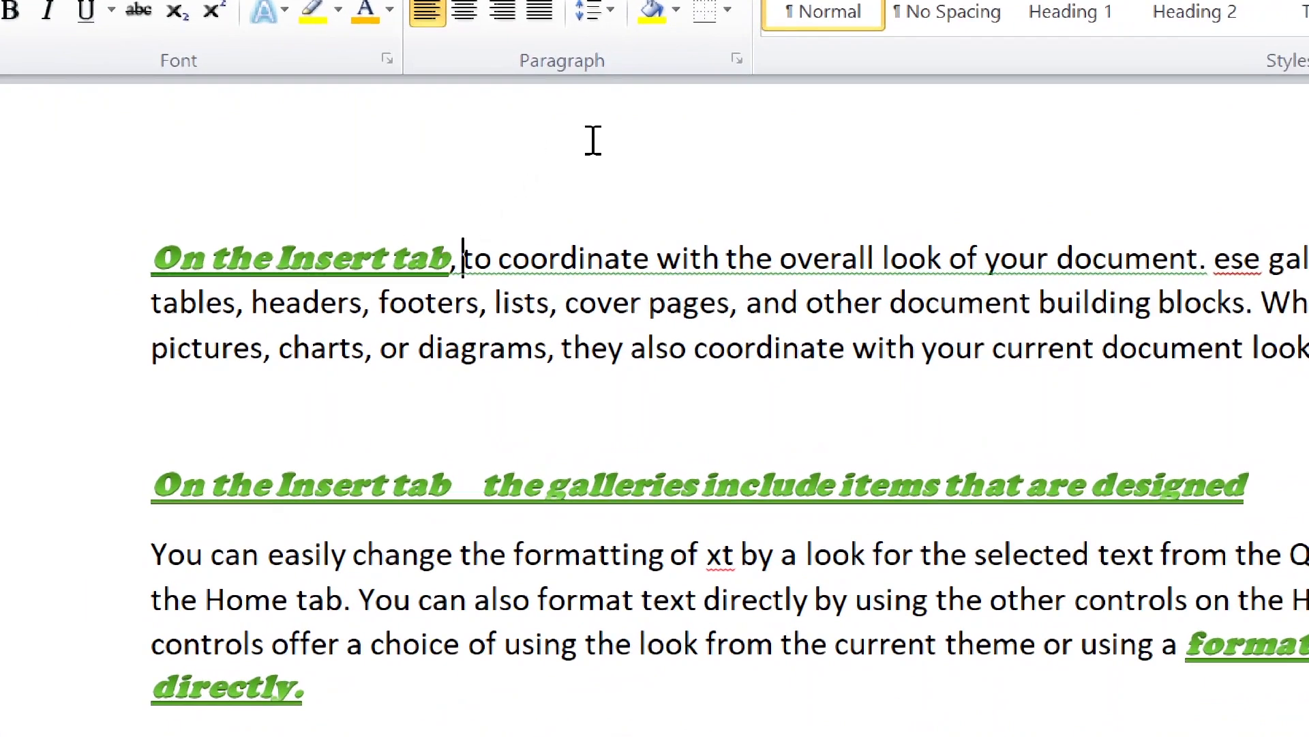
# - Delete "On the Insert tab, " backward from the cursor before "to coordinate" in the first paragraph
pyautogui.press('BackSpace')
pyautogui.press('BackSpace')
pyautogui.press('BackSpace')
pyautogui.press('BackSpace')
pyautogui.press('BackSpace')
pyautogui.press('BackSpace')
pyautogui.press('BackSpace')
pyautogui.press('BackSpace')
pyautogui.press('BackSpace')
pyautogui.press('BackSpace')
pyautogui.press('BackSpace')
pyautogui.press('BackSpace')
pyautogui.press('BackSpace')
pyautogui.press('BackSpace')
pyautogui.press('BackSpace')
pyautogui.press('BackSpace')
pyautogui.press('BackSpace')
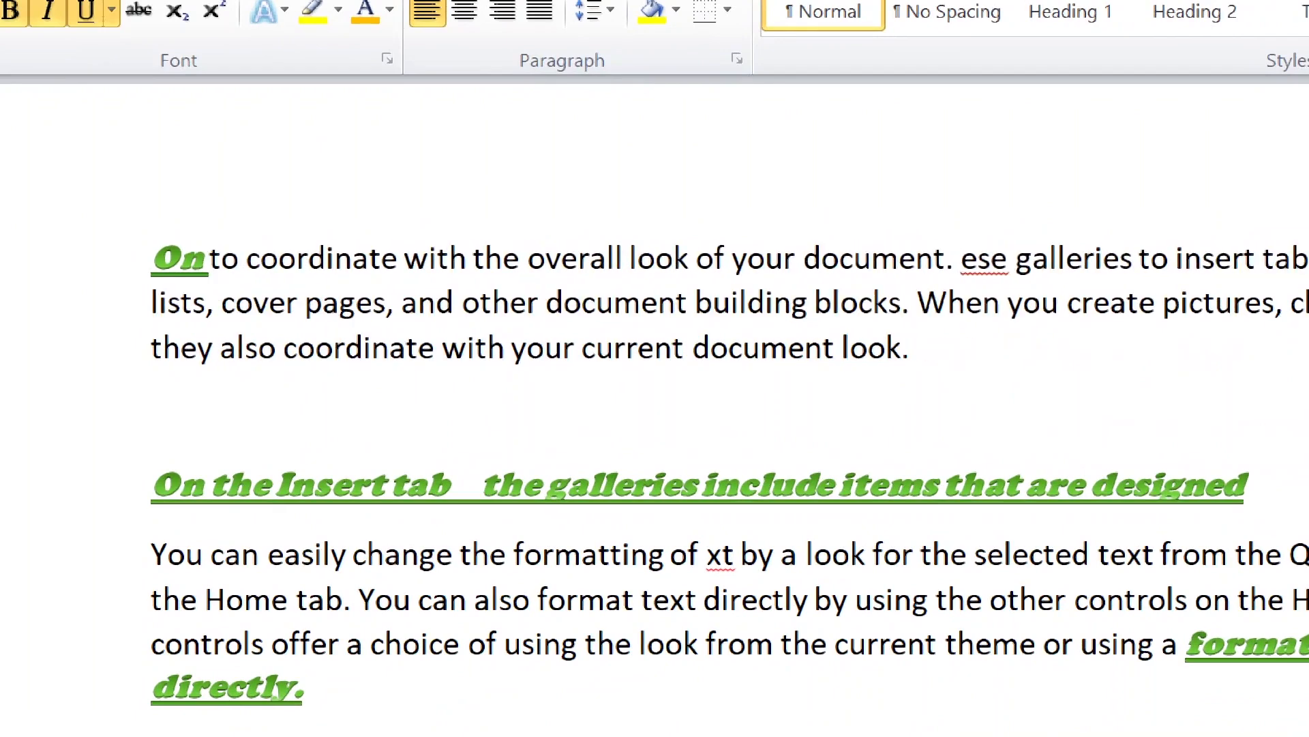
pyautogui.press('BackSpace')
pyautogui.press('BackSpace')
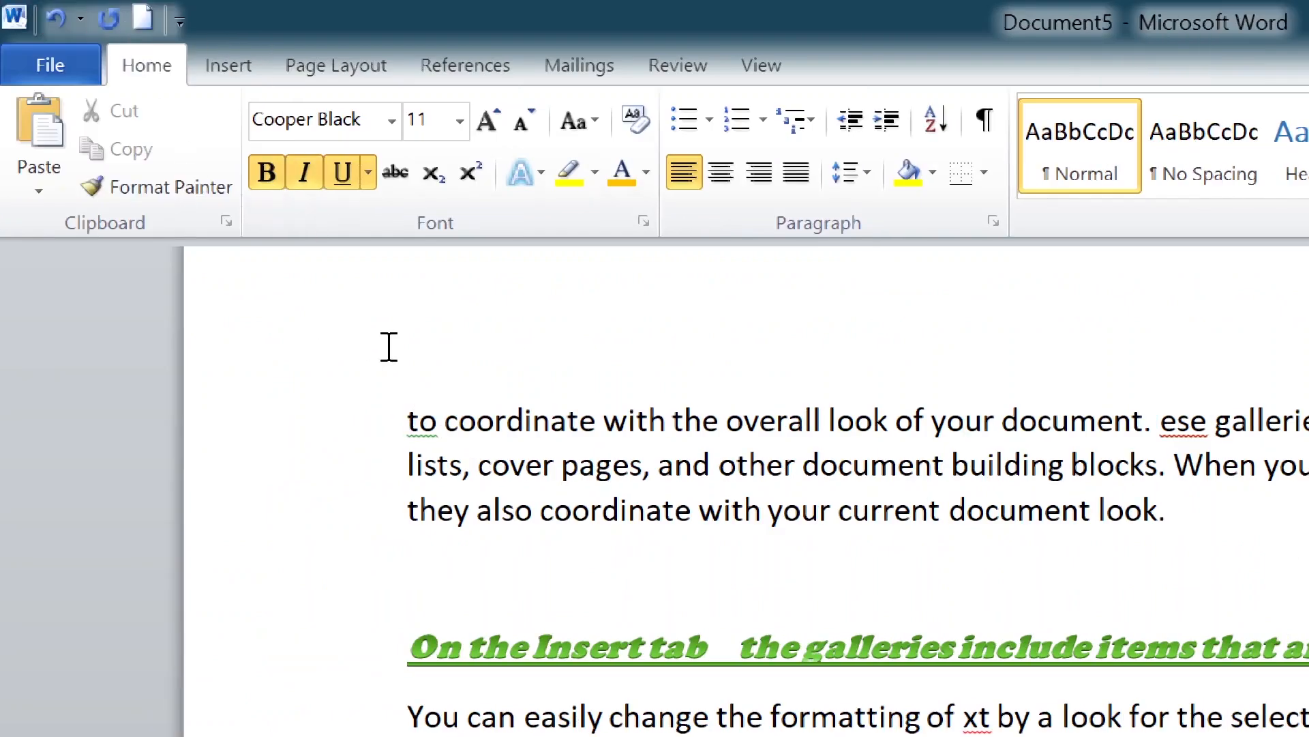
# - Place the cursor in the empty line above the first paragraph and clear its formatting
pyautogui.scroll(1, 389, 347)
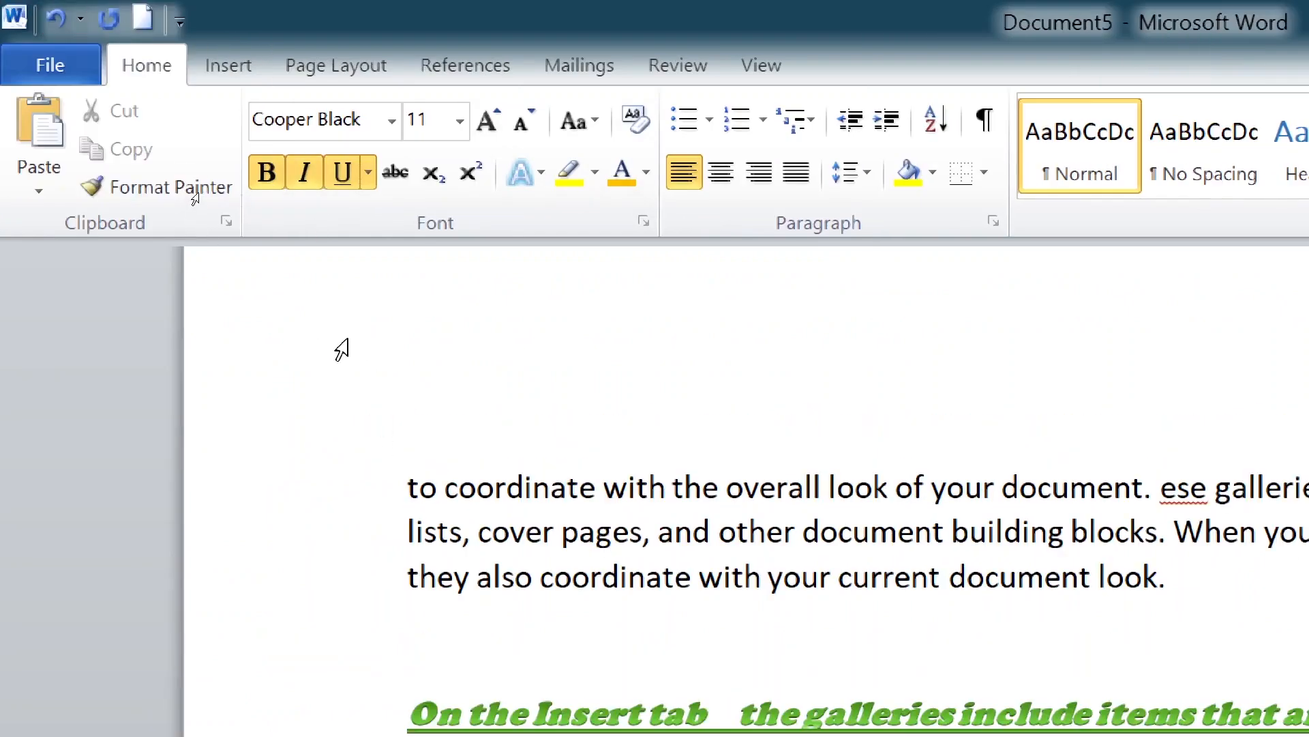
pyautogui.click(418, 379)
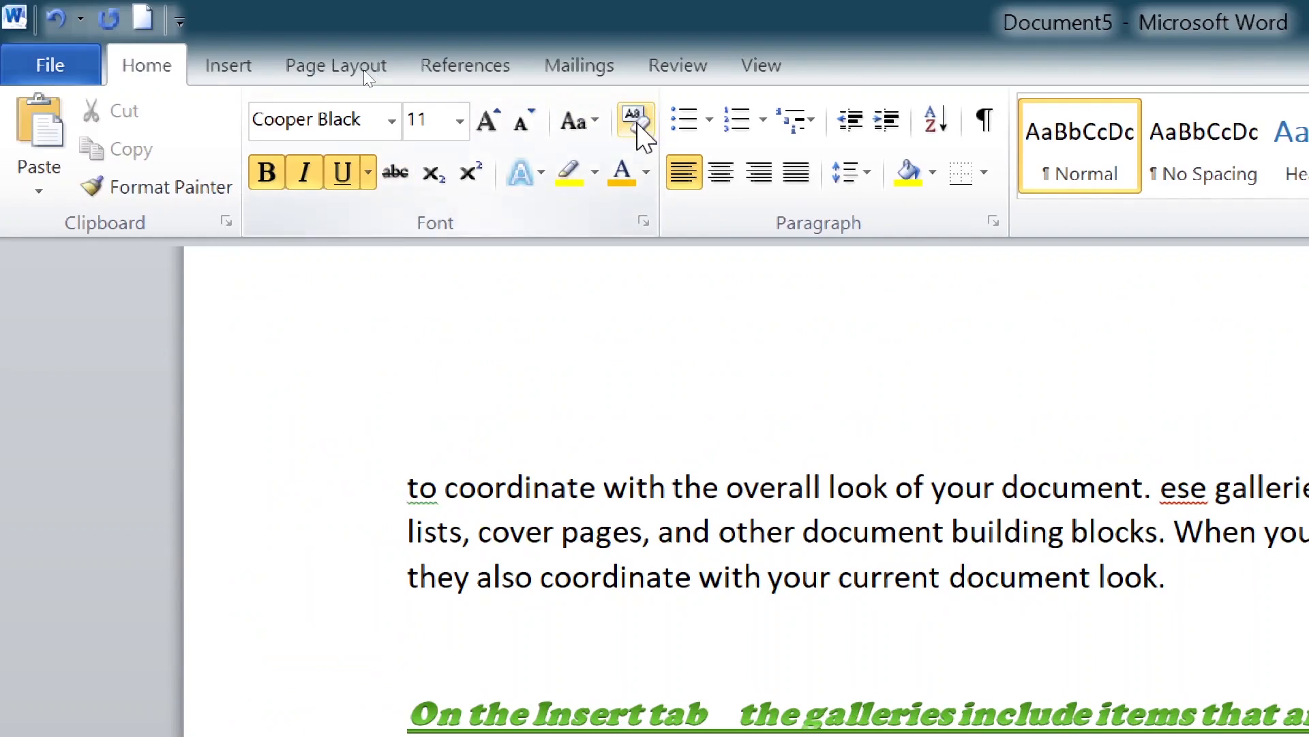
pyautogui.click(636, 127)
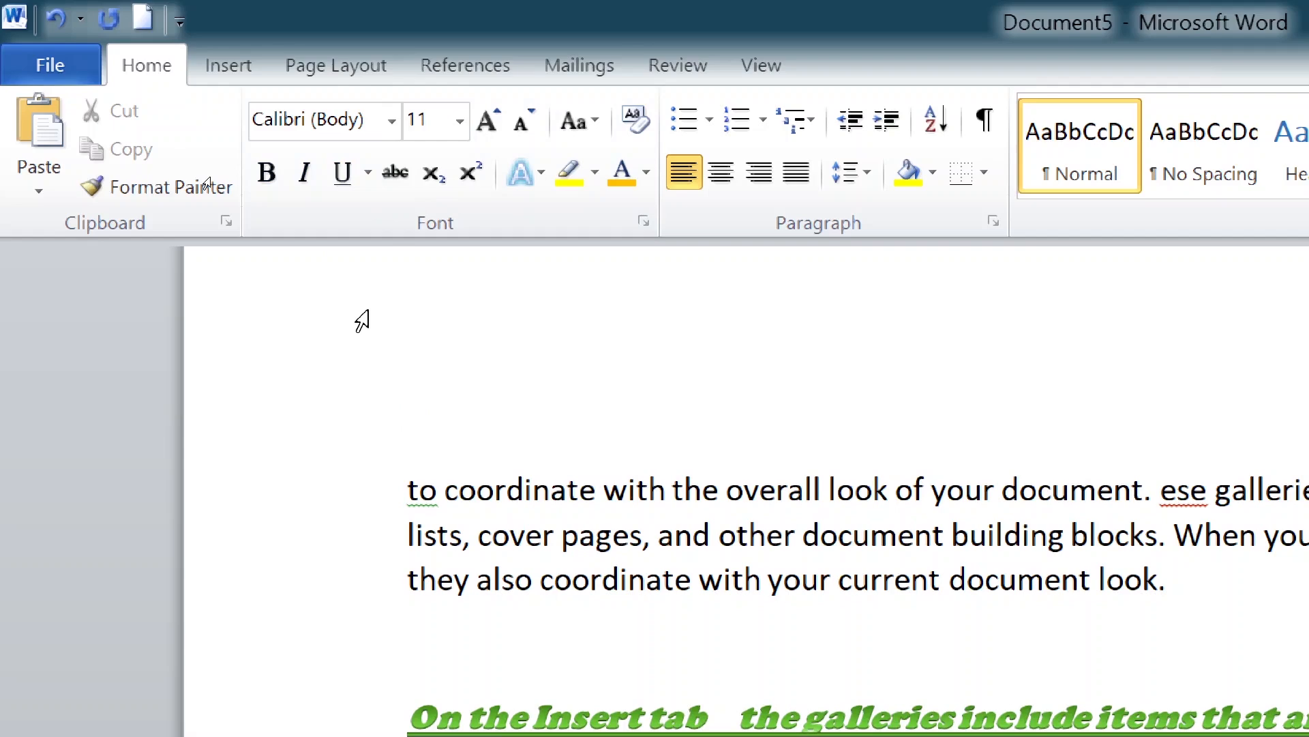
# - Enter the formula "H + 02 = H20" in the empty line above the first paragraph
pyautogui.write('H +0')
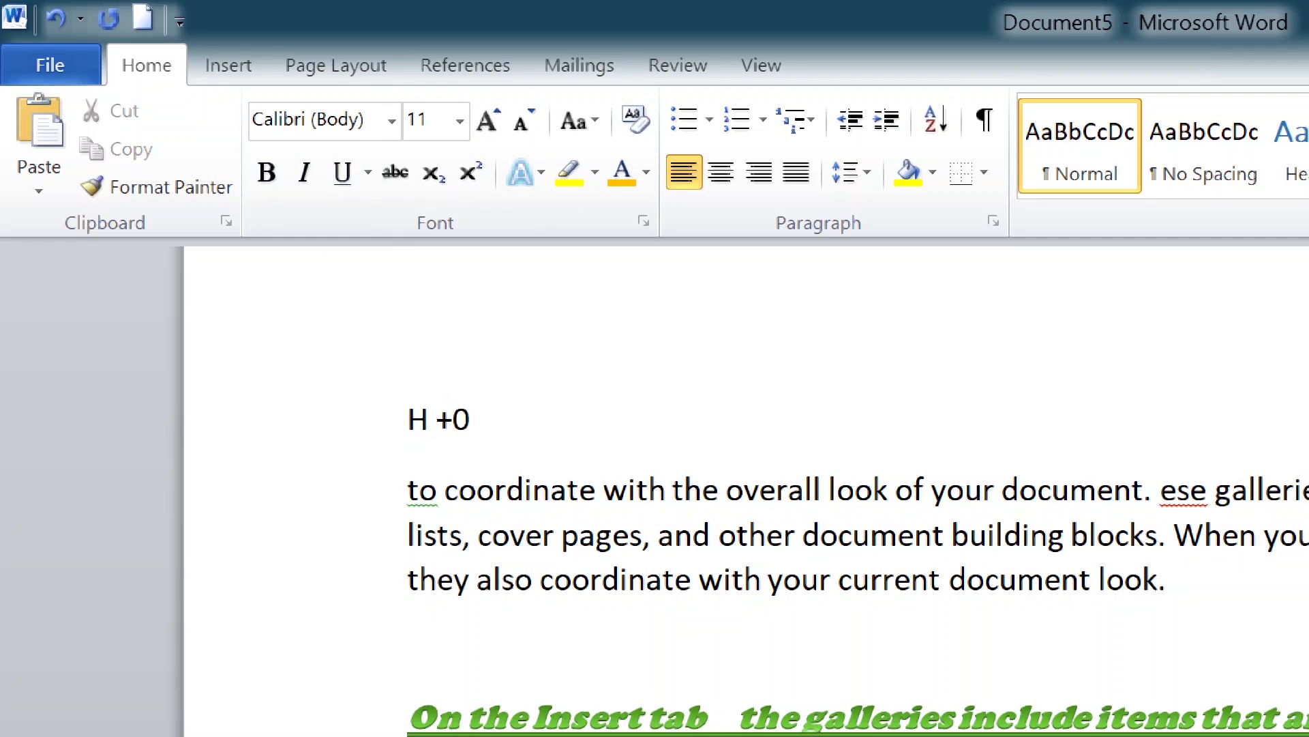
pyautogui.press('BackSpace')
pyautogui.write('02 = ')
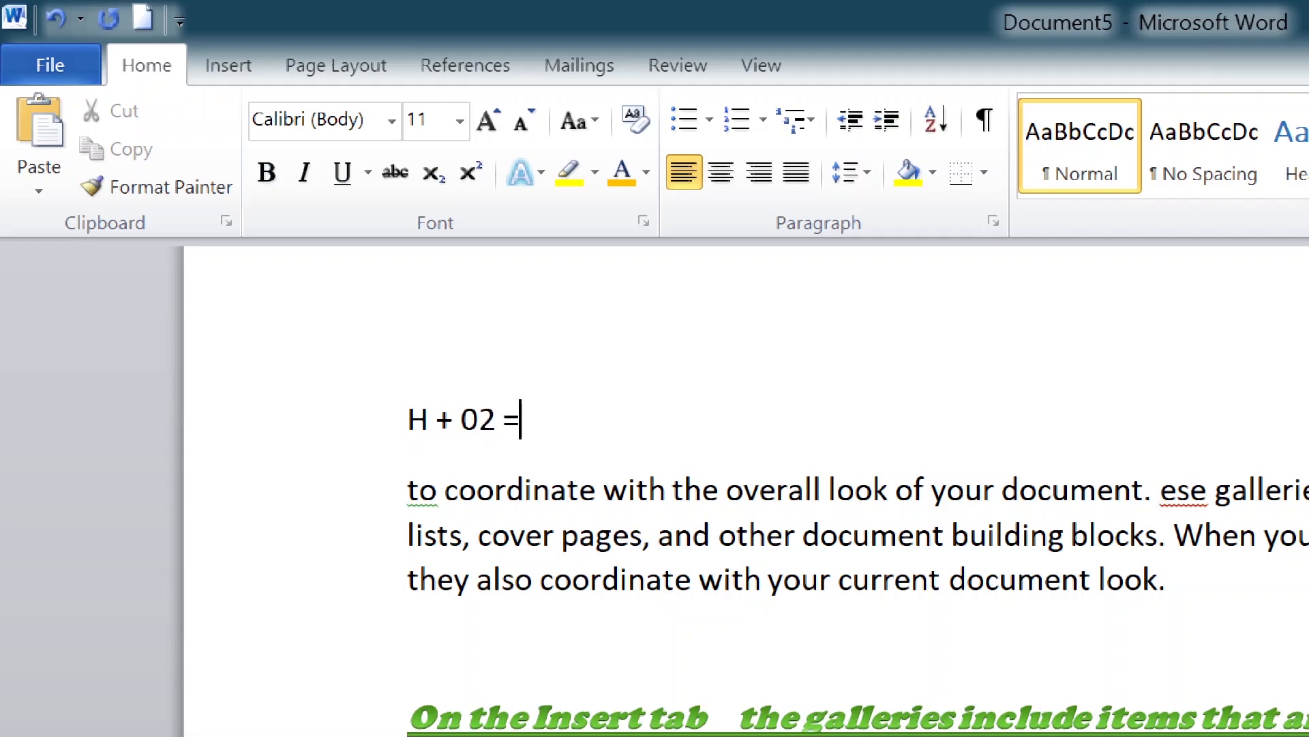
pyautogui.write('H20')
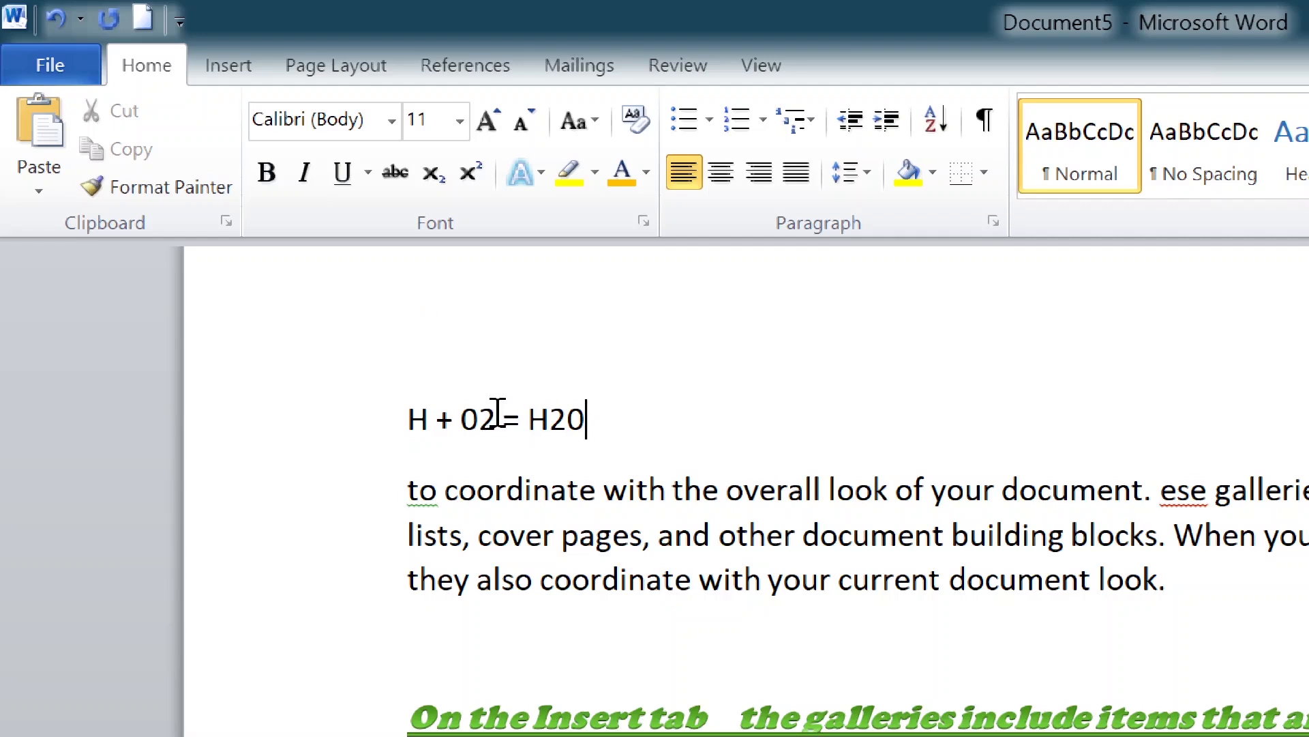
# - Format the 2 in "02" and the 2 in "H20" as subscript
pyautogui.moveTo(493, 418); pyautogui.dragTo(480, 417)
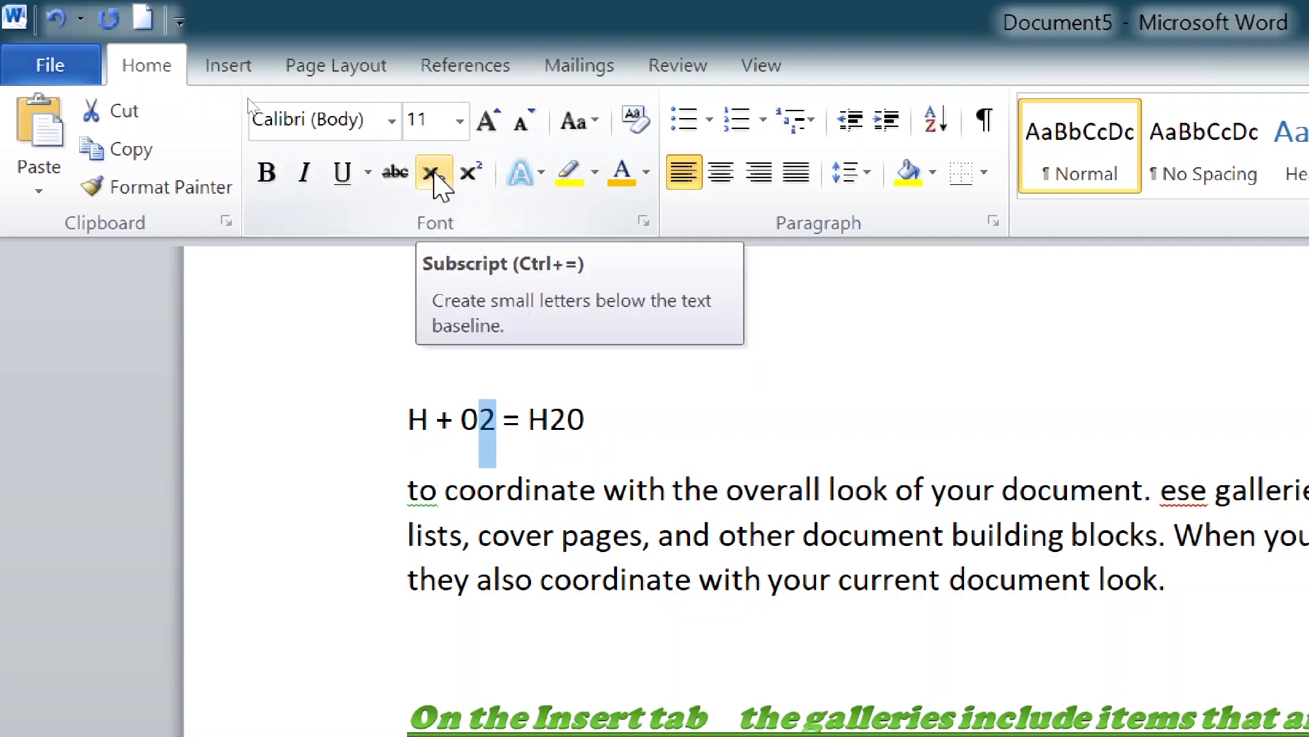
pyautogui.click(436, 178)
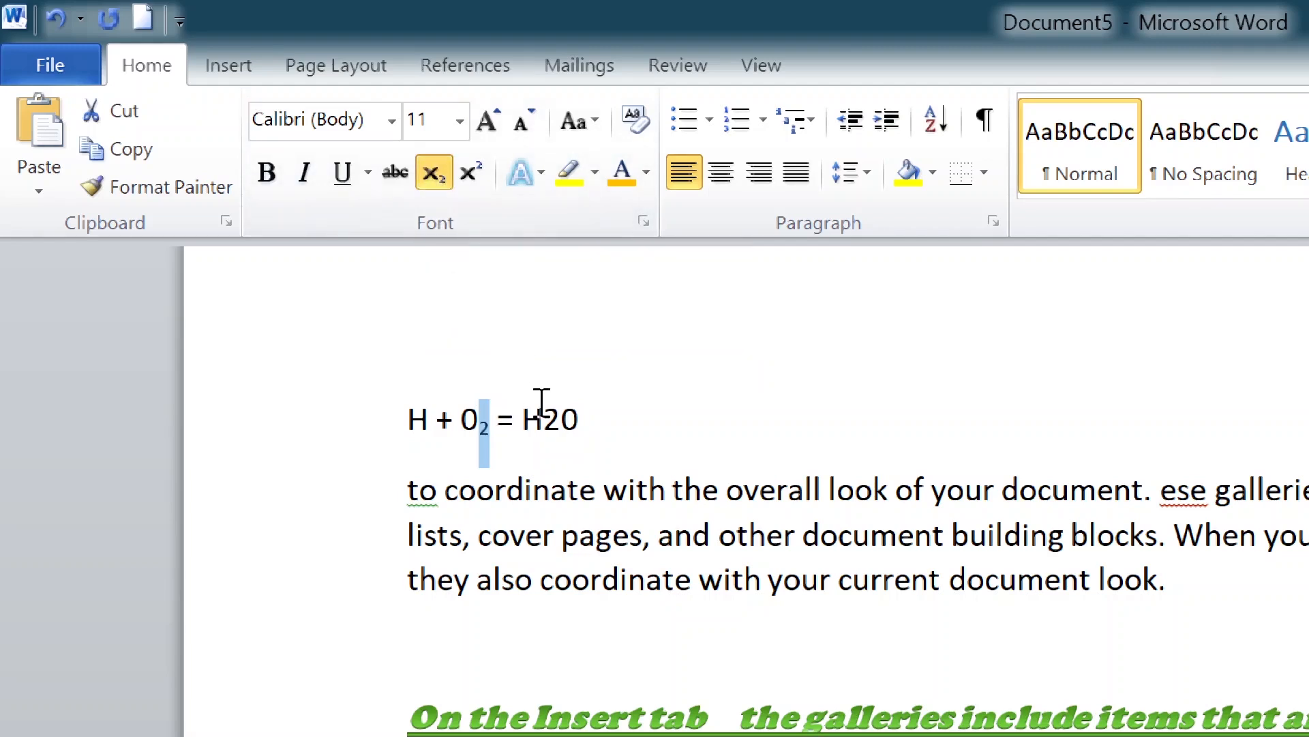
pyautogui.click(563, 417)
pyautogui.moveTo(562, 417); pyautogui.dragTo(545, 417)
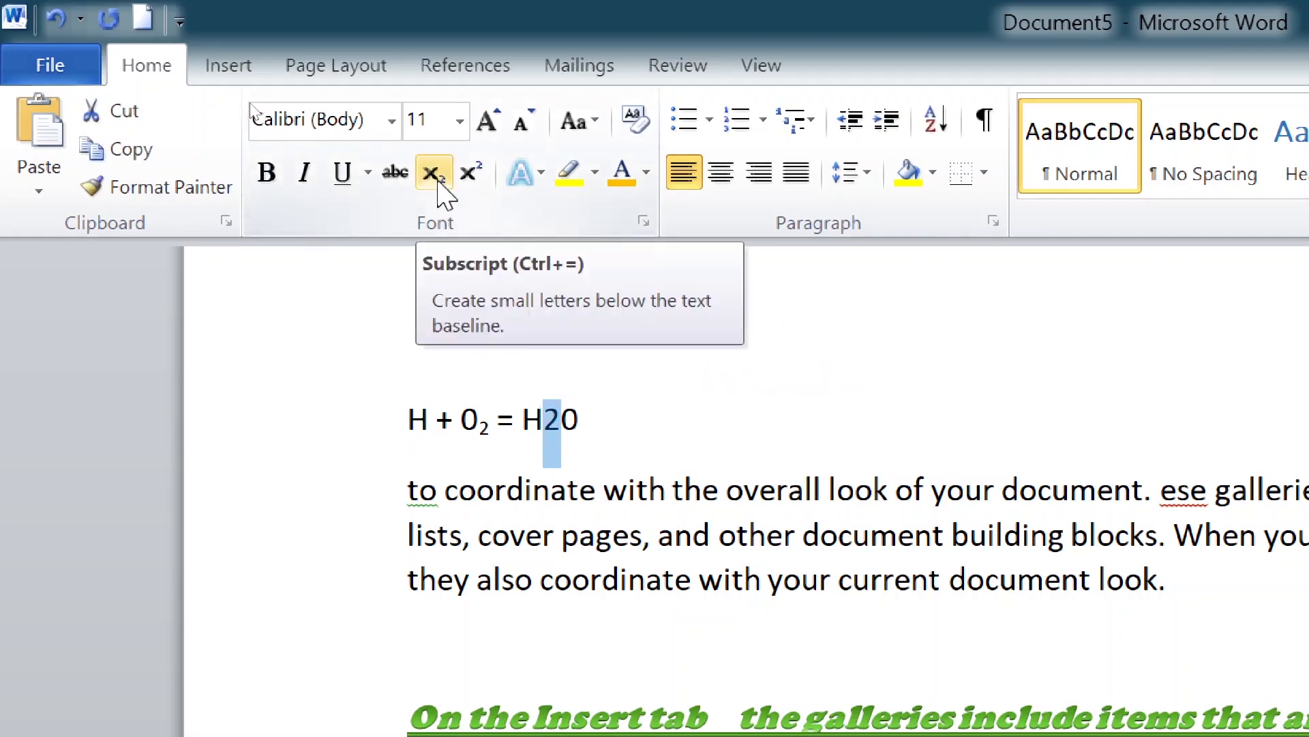
pyautogui.click(438, 181)
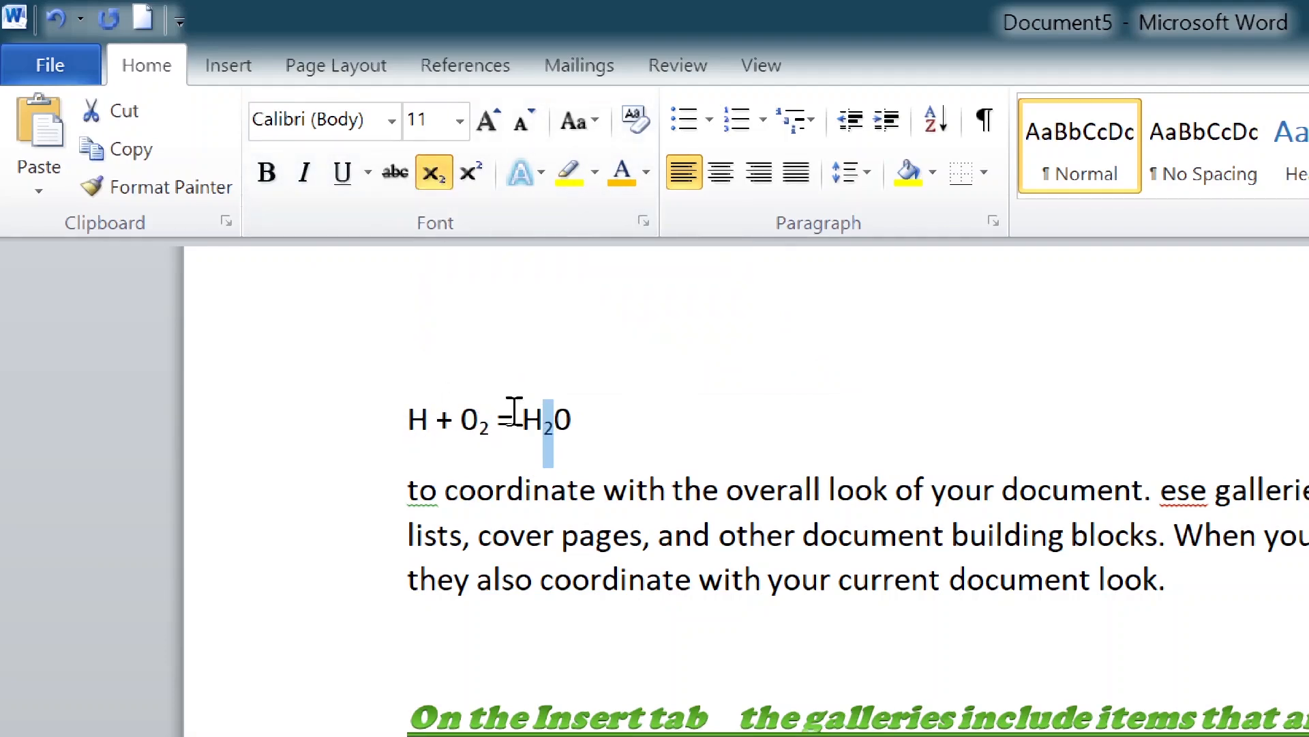
# - Add a new line below the water formula containing the equation "X2 + Y2 = Z2"
pyautogui.click(618, 420)
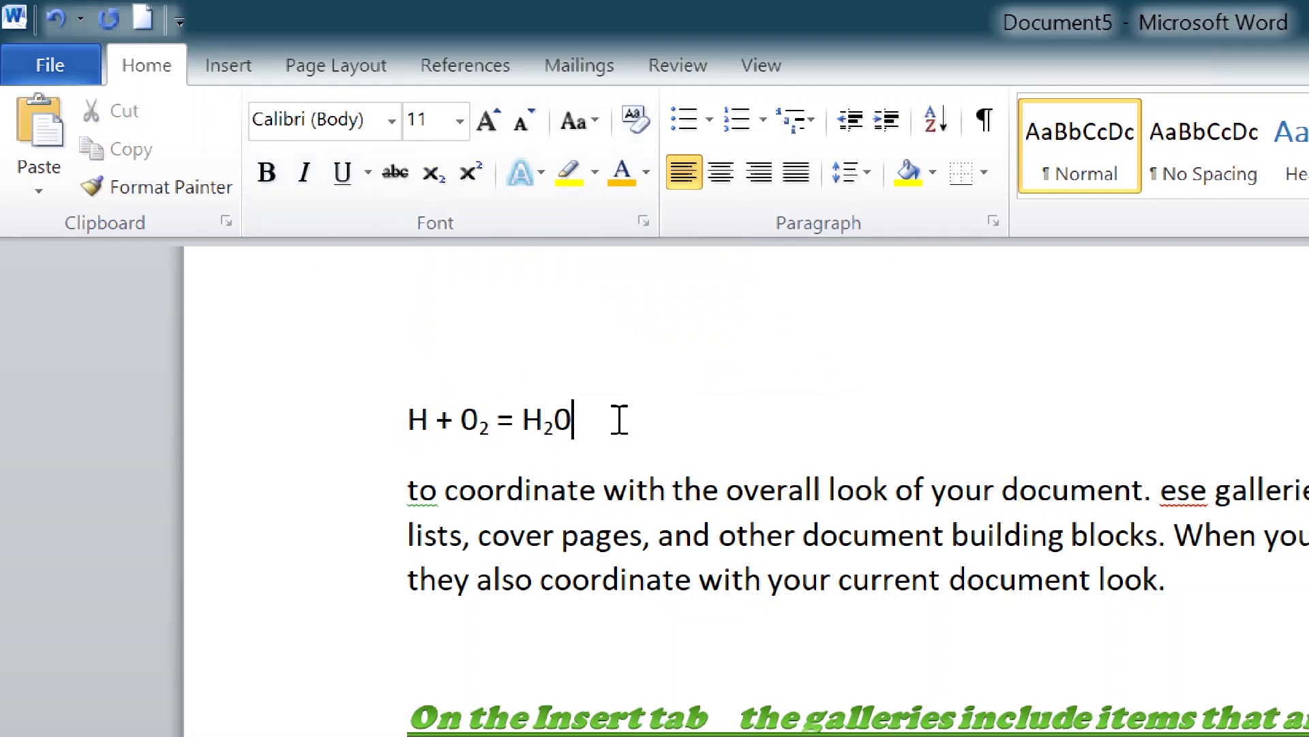
pyautogui.press('Return')
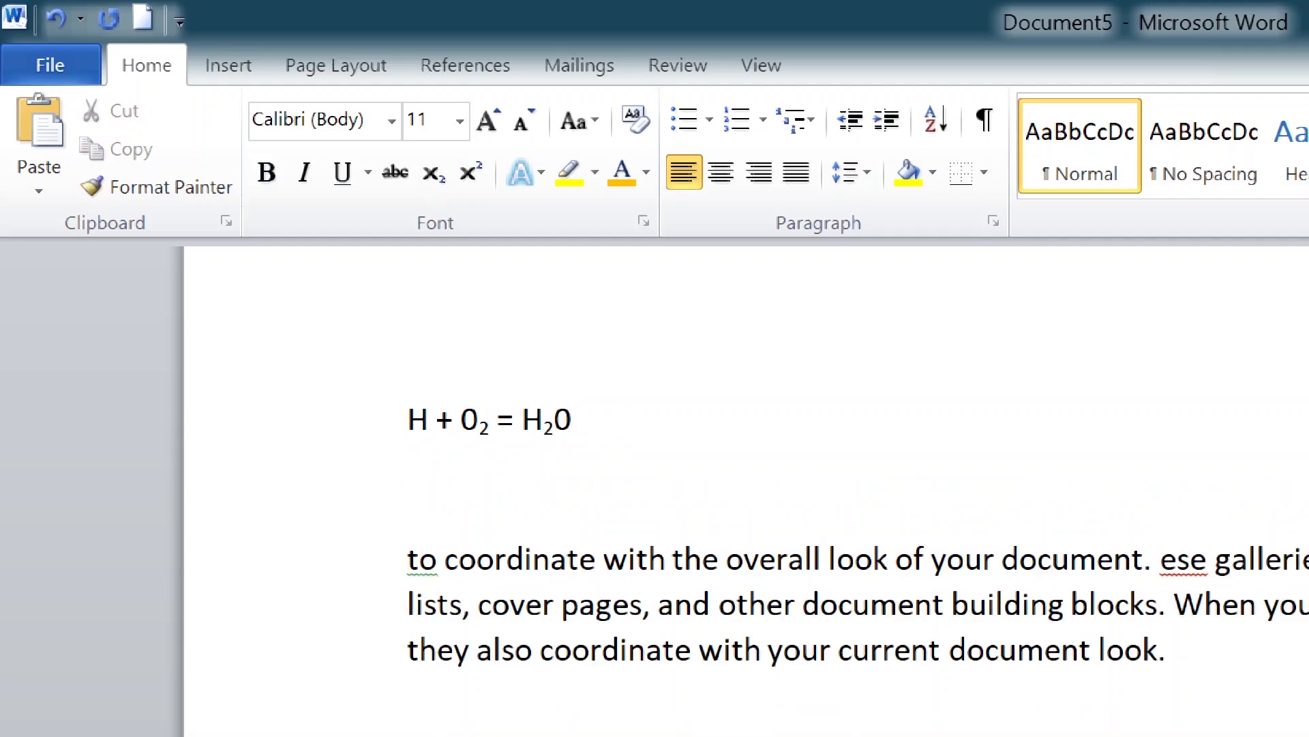
pyautogui.write('X2 + y2')
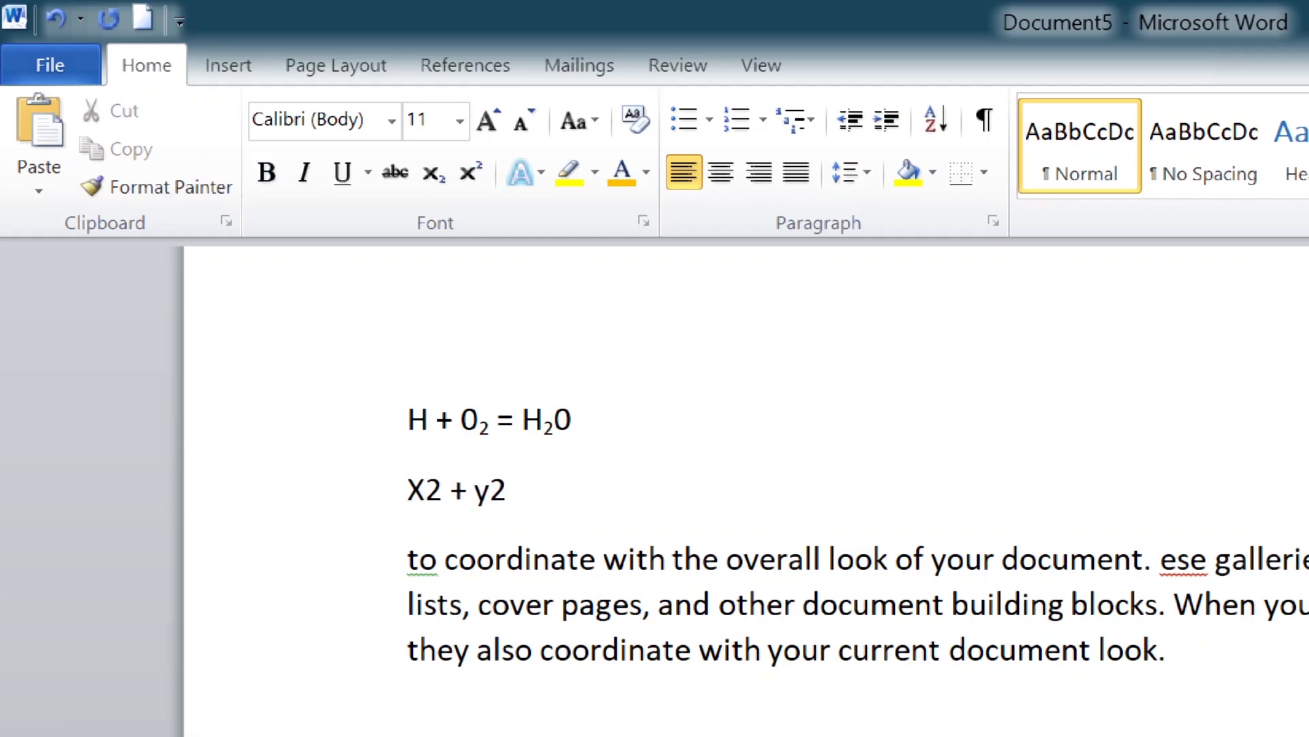
pyautogui.press('BackSpace')
pyautogui.write('2')
pyautogui.press('BackSpace')
pyautogui.press('BackSpace')
pyautogui.write('Y2 = Z')
pyautogui.write('2')
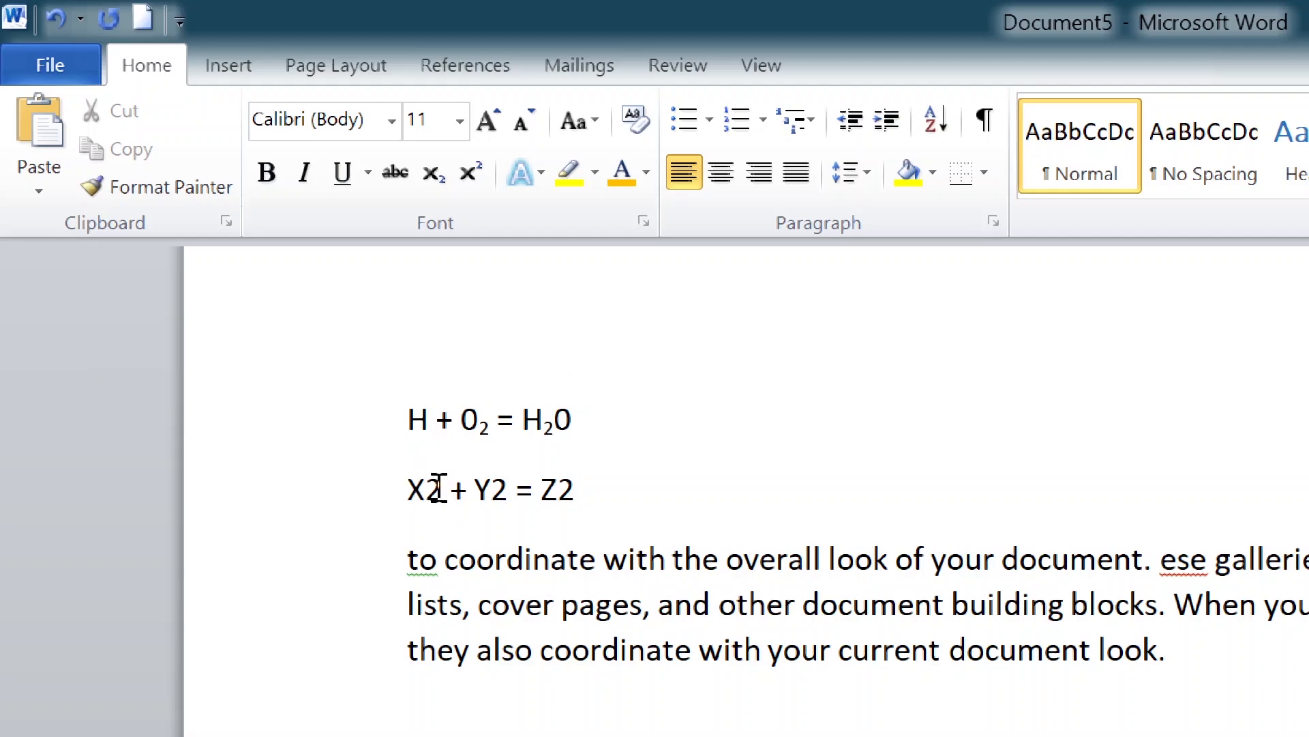
# - Format the 2 after X, Y and Z in the second equation as superscript
pyautogui.moveTo(444, 489); pyautogui.dragTo(426, 490)
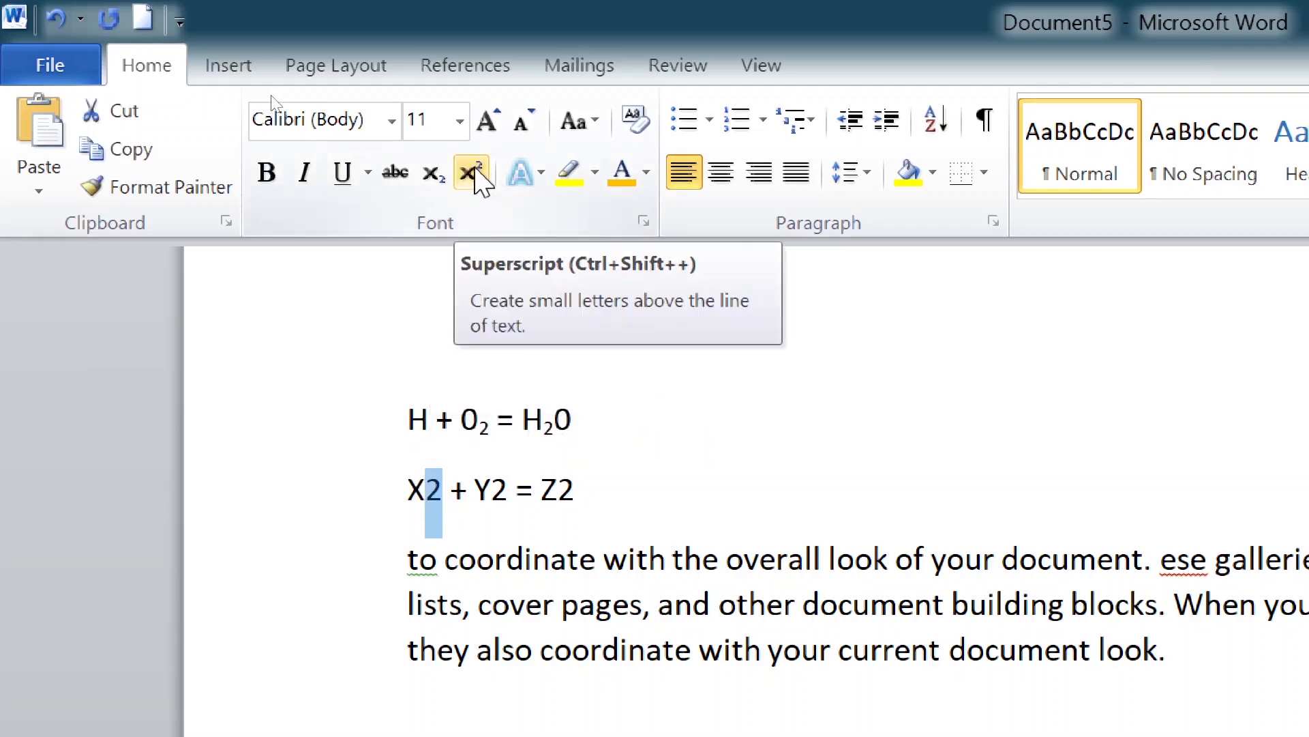
pyautogui.click(475, 172)
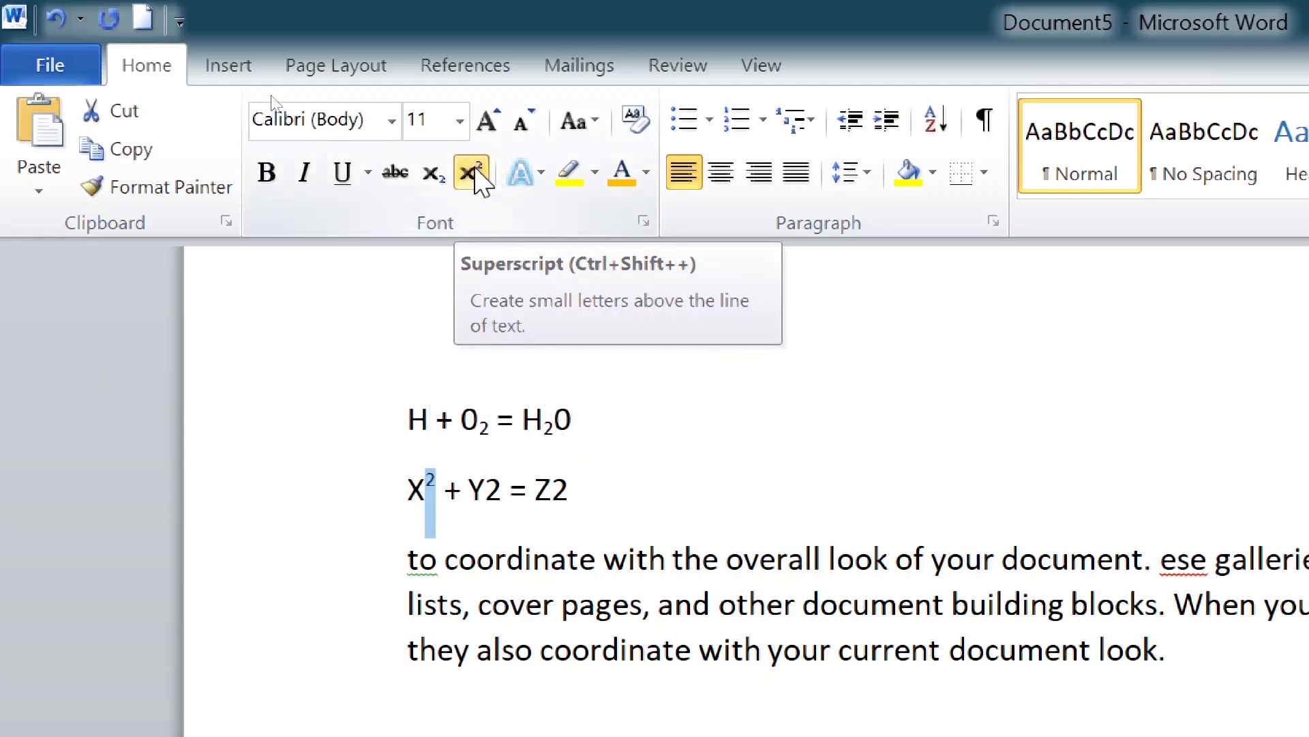
pyautogui.click(503, 489)
pyautogui.moveTo(503, 489); pyautogui.dragTo(485, 489)
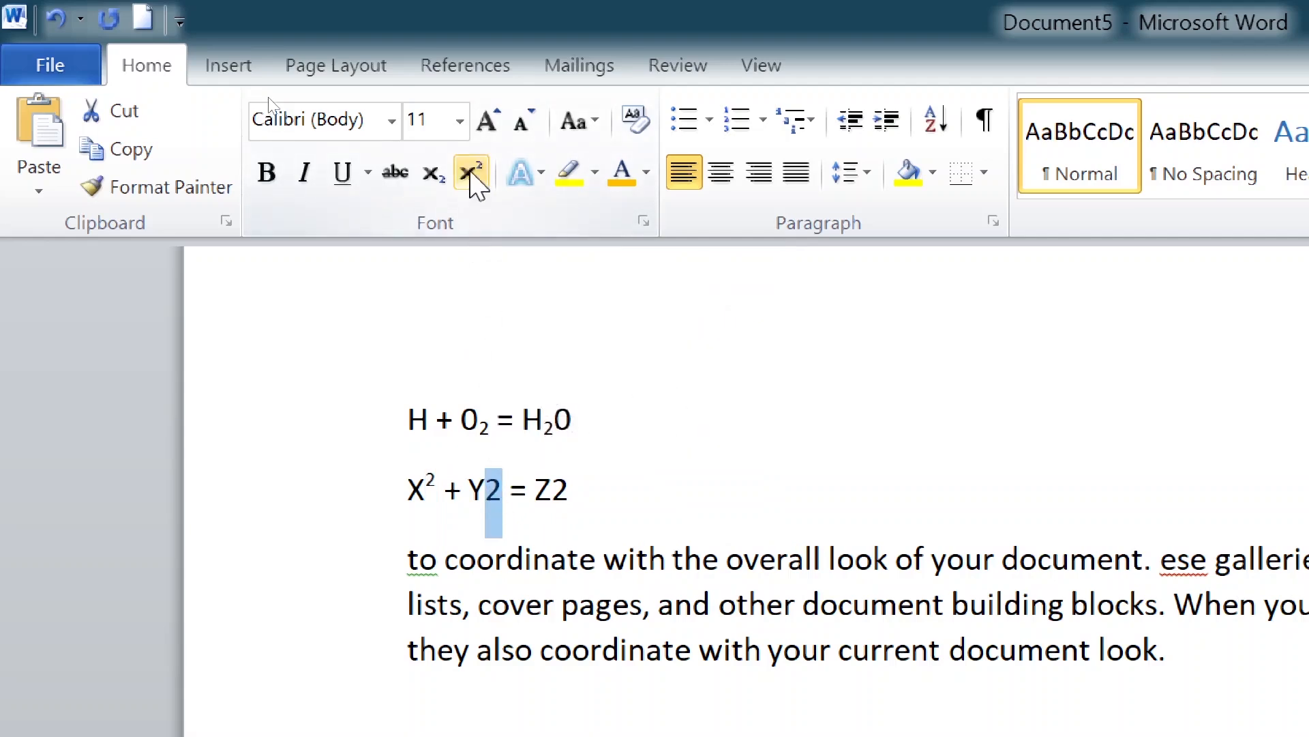
pyautogui.click(471, 172)
pyautogui.click(563, 489)
pyautogui.moveTo(563, 489); pyautogui.dragTo(547, 488)
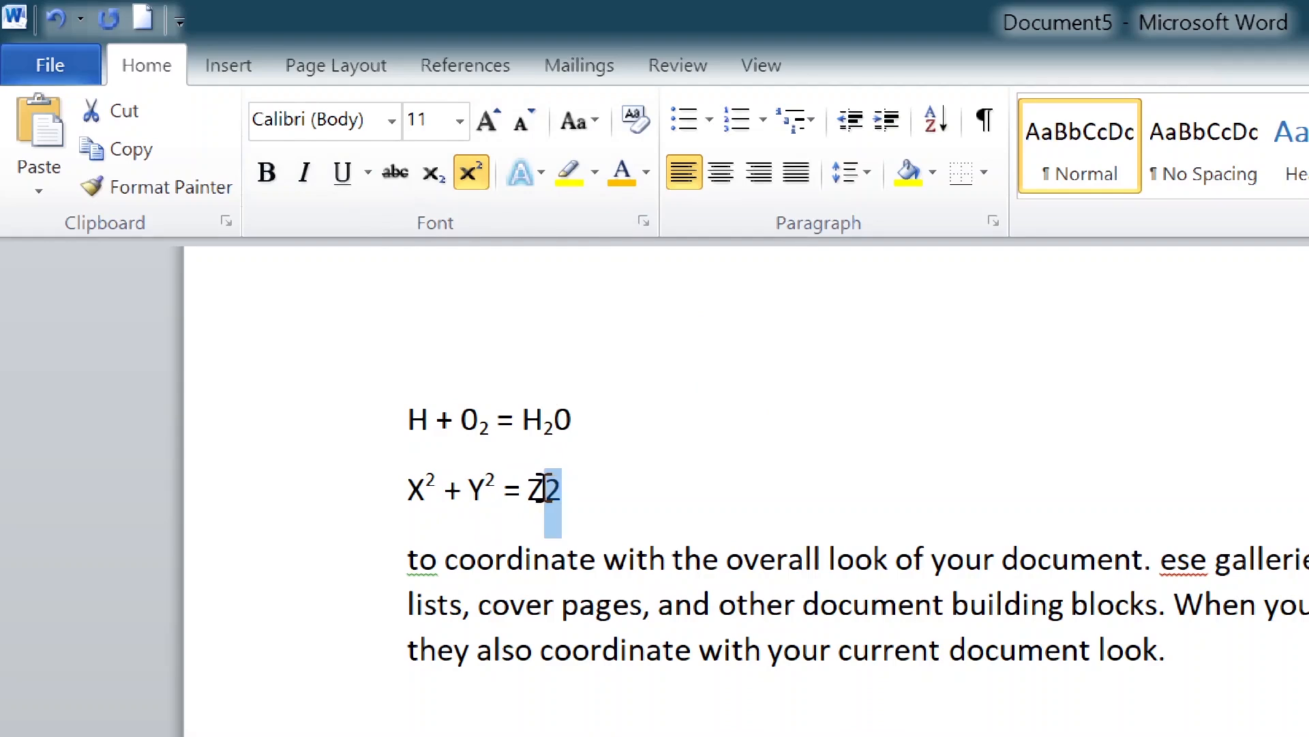
pyautogui.click(470, 172)
pyautogui.click(572, 481)
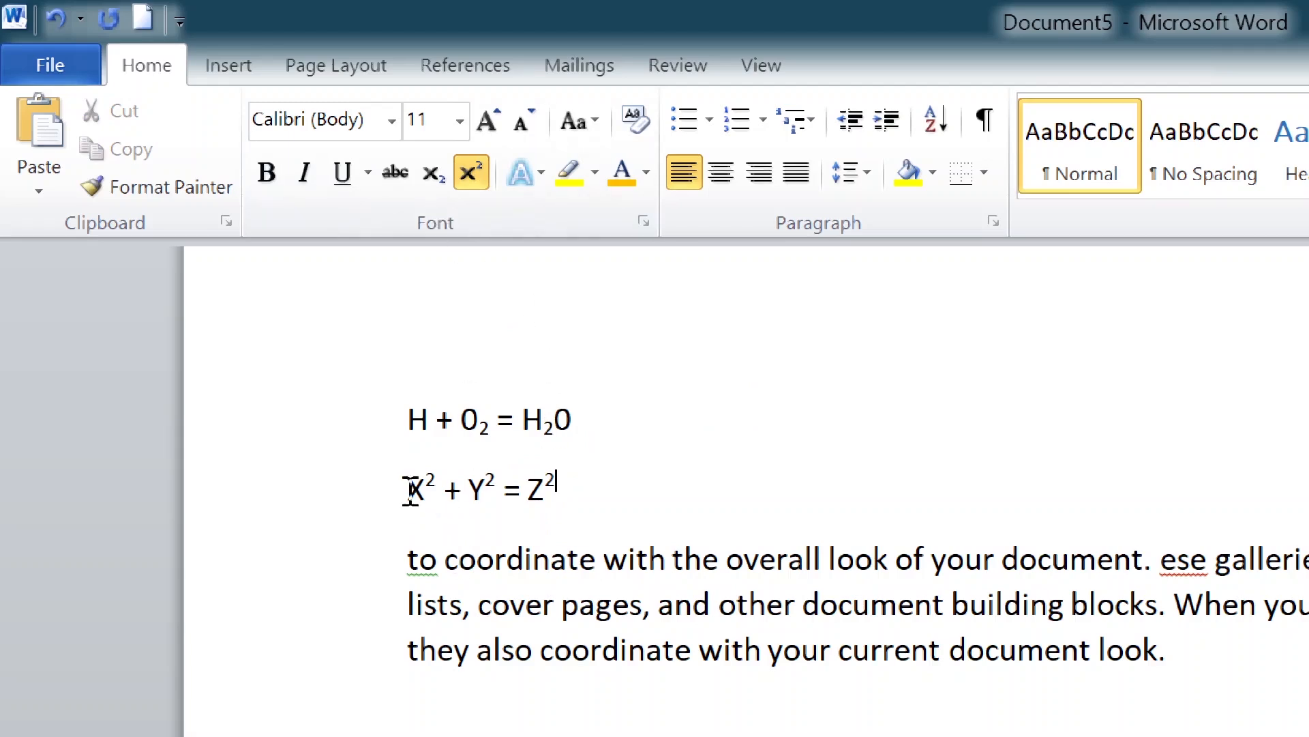
# - Review the superscript equation line and the subscript 2 in the first formula by selecting each, and clear the selection
pyautogui.moveTo(409, 489); pyautogui.dragTo(560, 491)
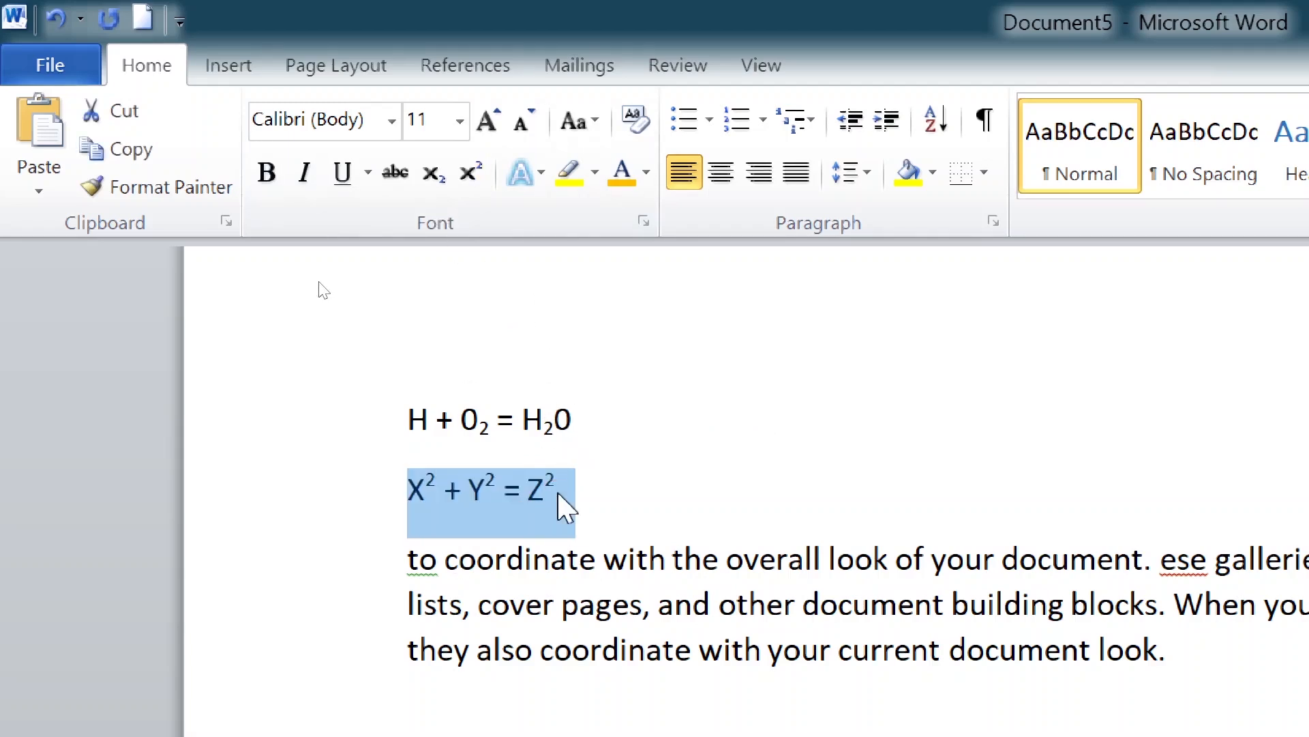
pyautogui.click(564, 493)
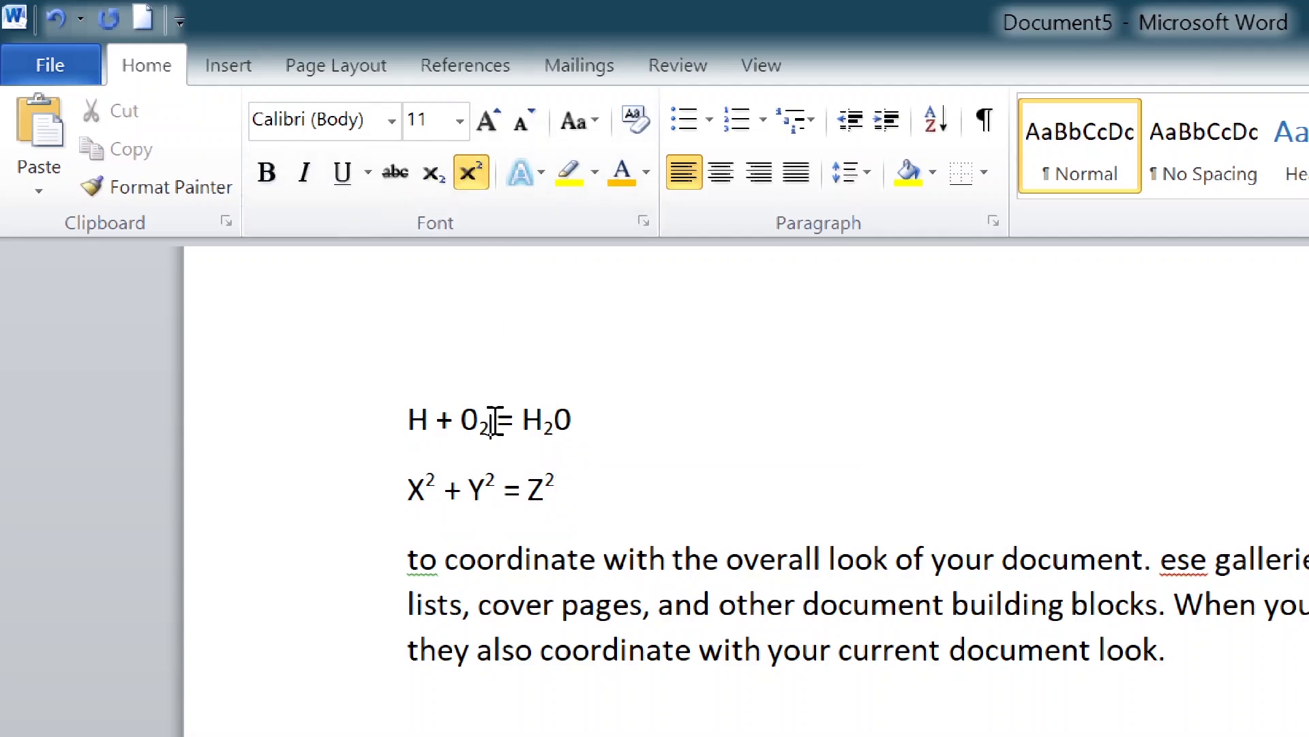
pyautogui.moveTo(490, 418); pyautogui.dragTo(476, 419)
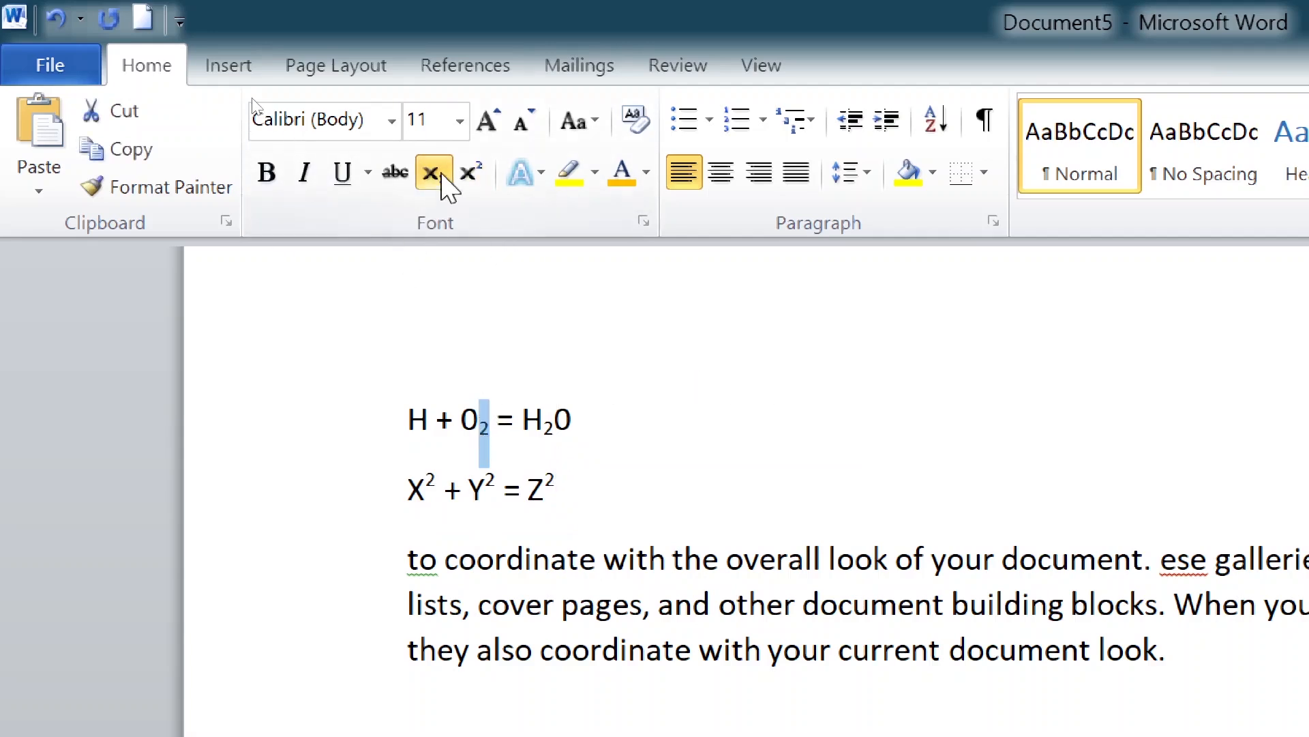
pyautogui.click(588, 480)
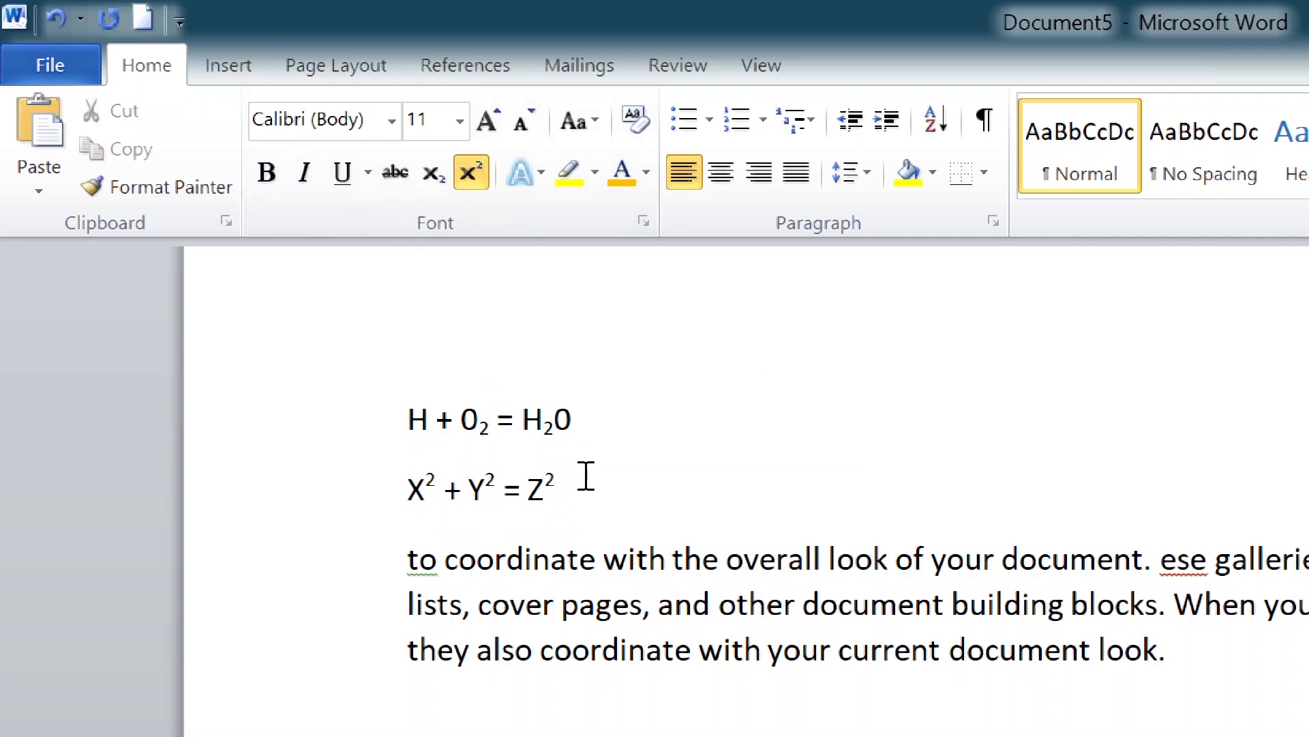
# - Add a new line below the superscript equation, clear its formatting, and enter the text "Banti Computer"
pyautogui.press('Return')
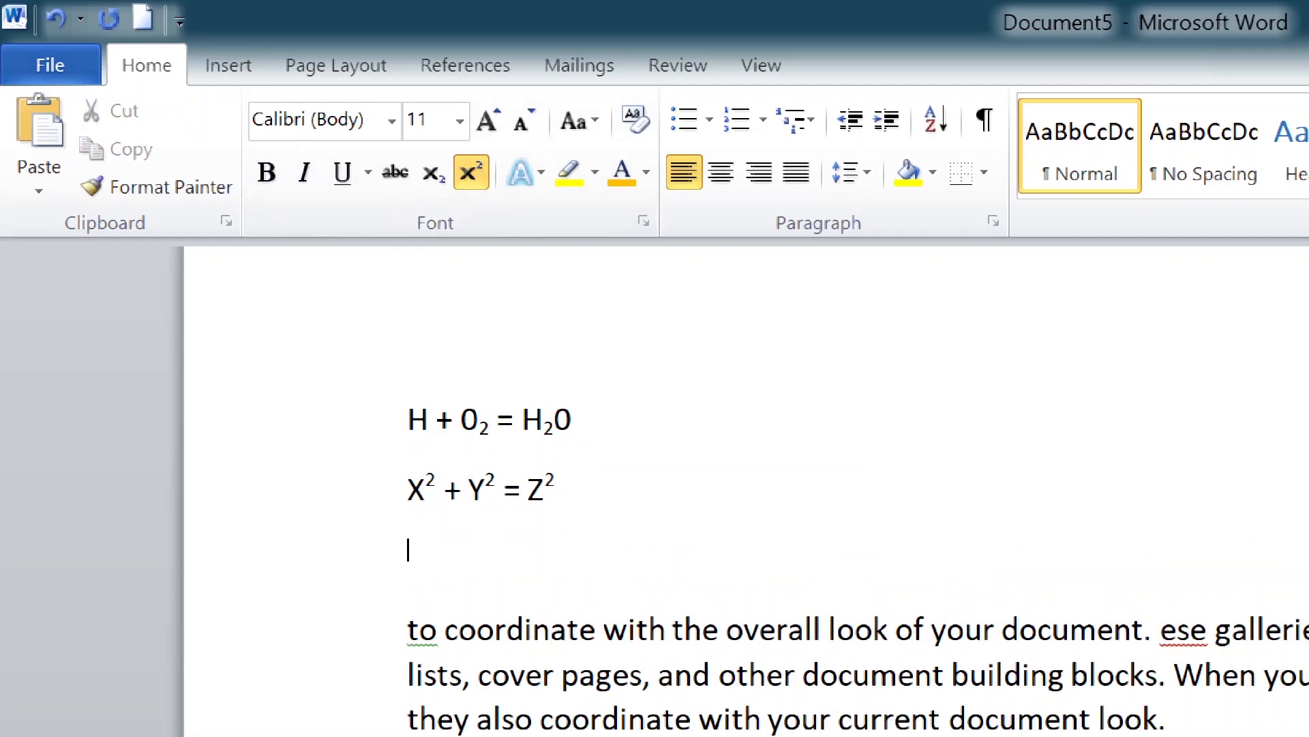
pyautogui.click(635, 120)
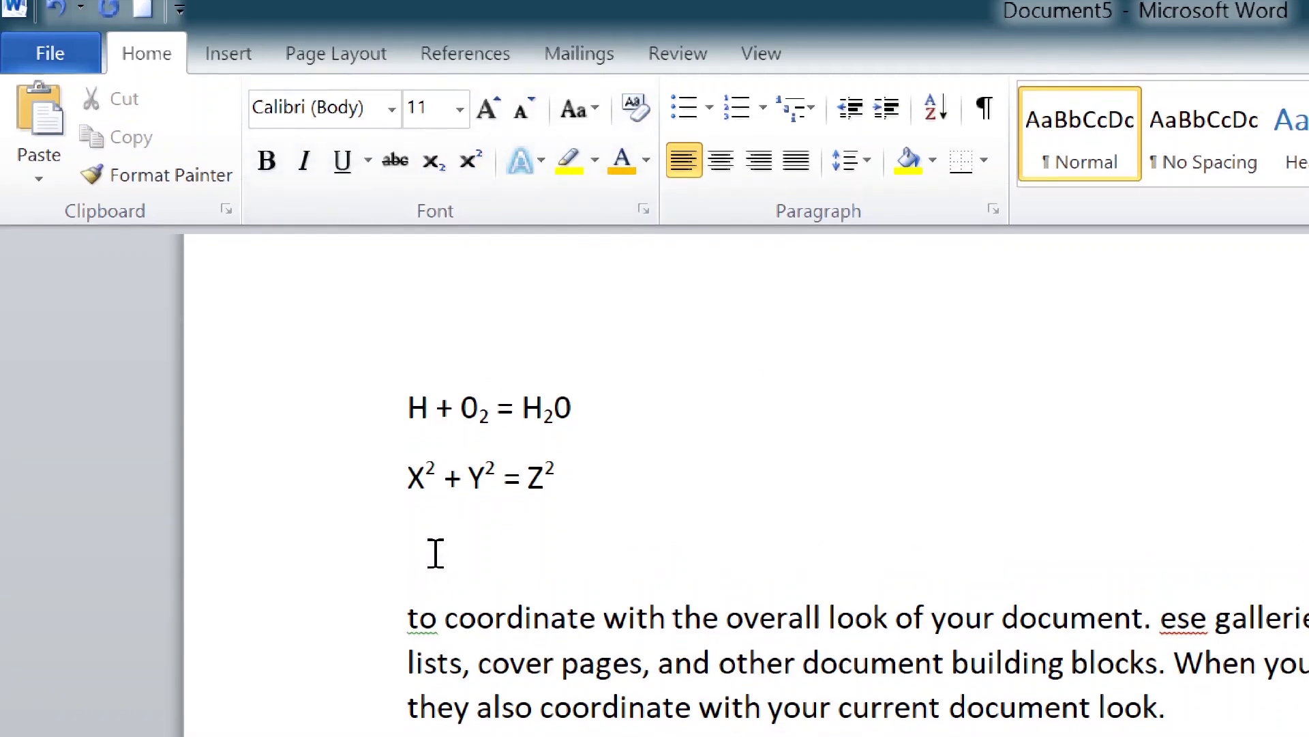
pyautogui.write('Bant')
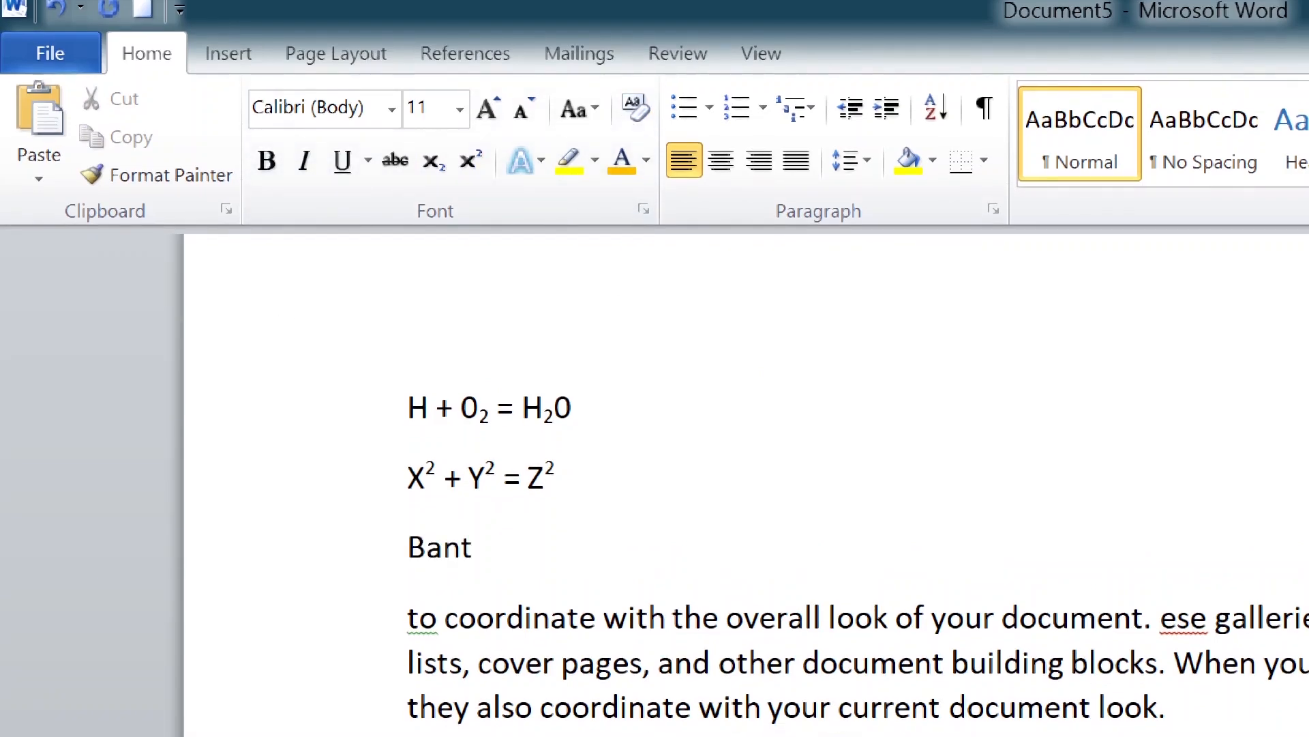
pyautogui.write('i Comp')
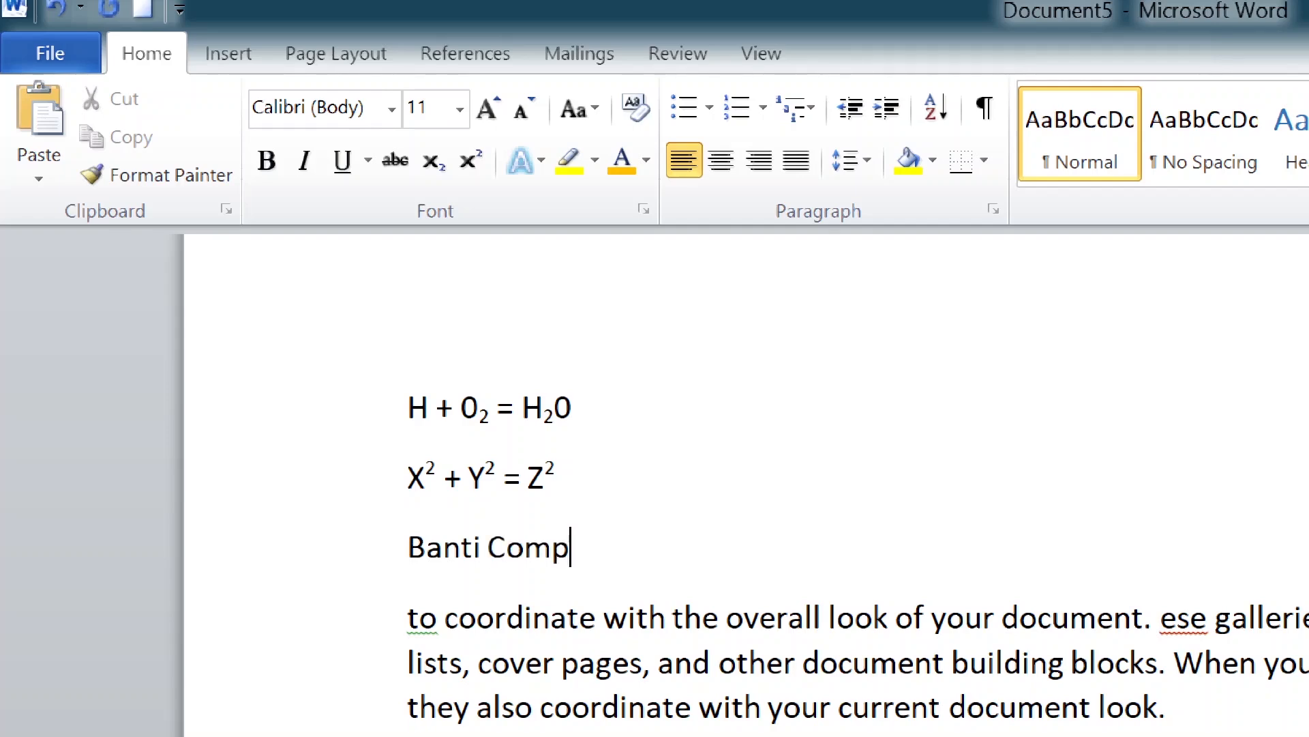
pyautogui.write('uter')
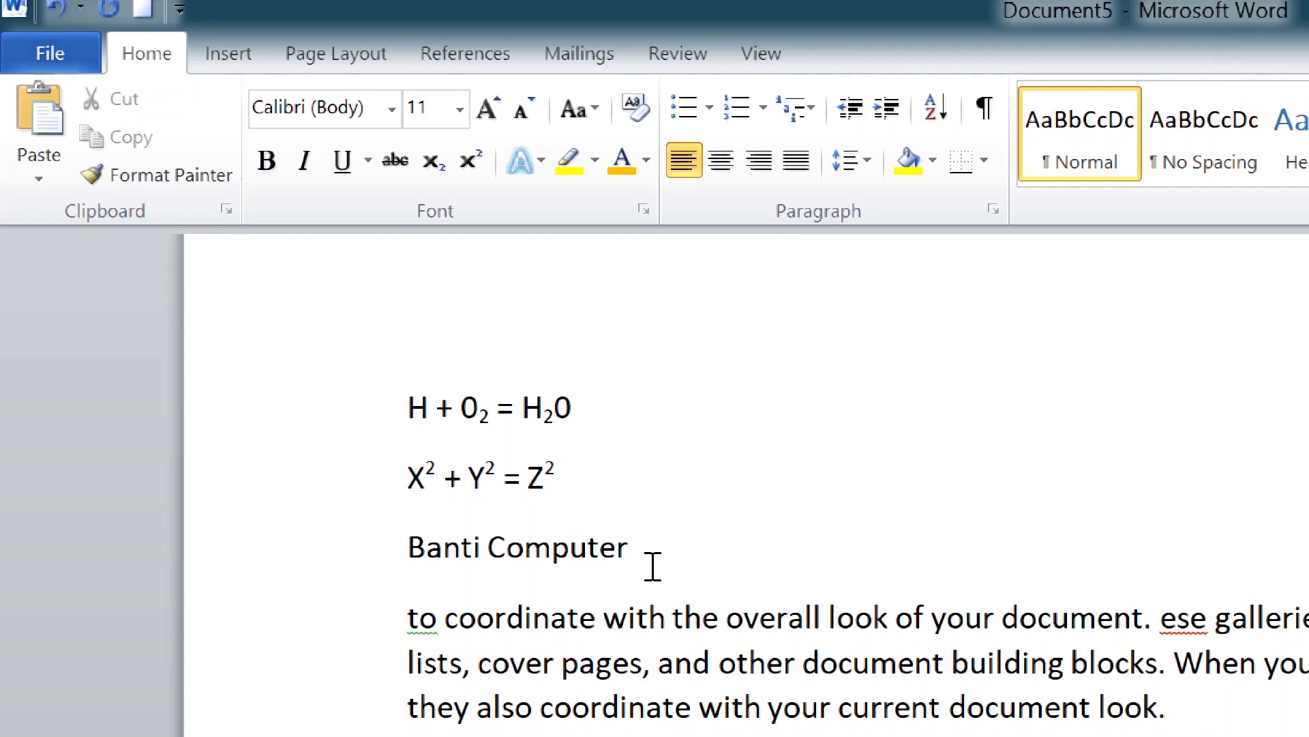
# - Format the word "Computer" in the new line as superscript and clear the selection
pyautogui.moveTo(641, 552); pyautogui.dragTo(501, 556)
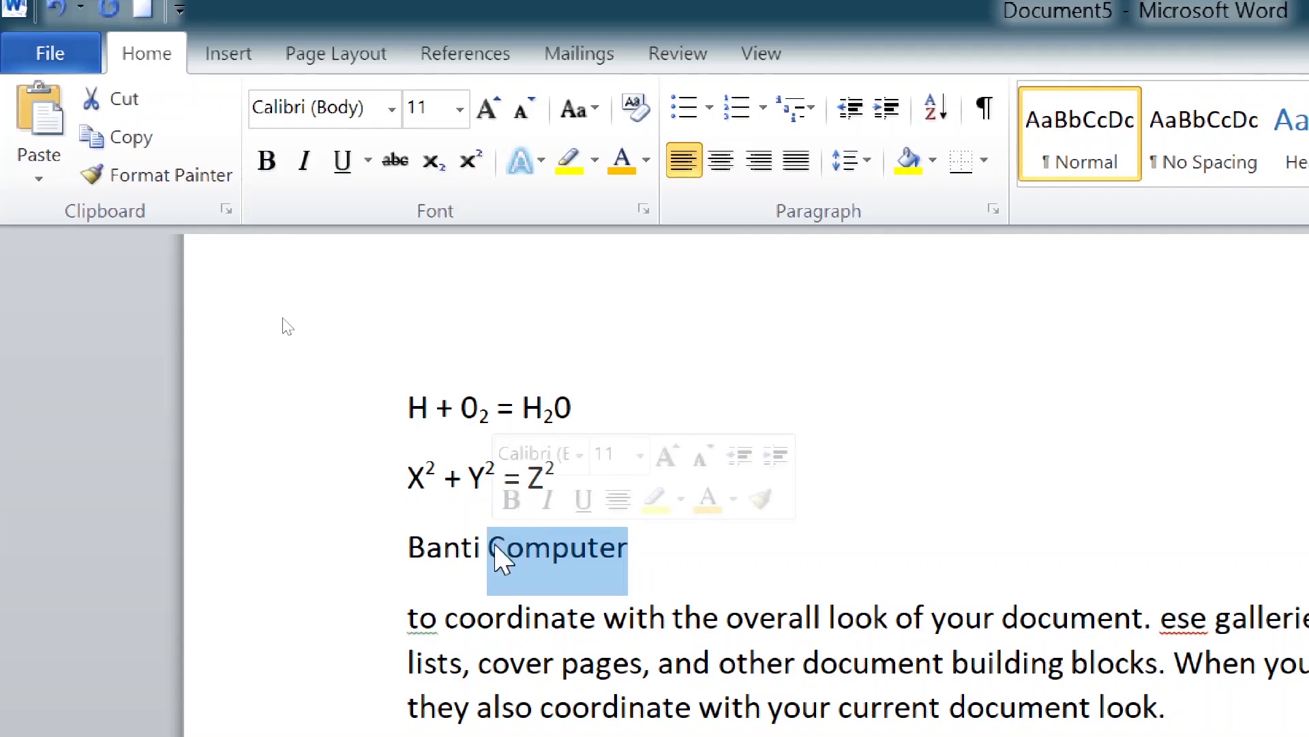
pyautogui.click(471, 161)
pyautogui.click(683, 531)
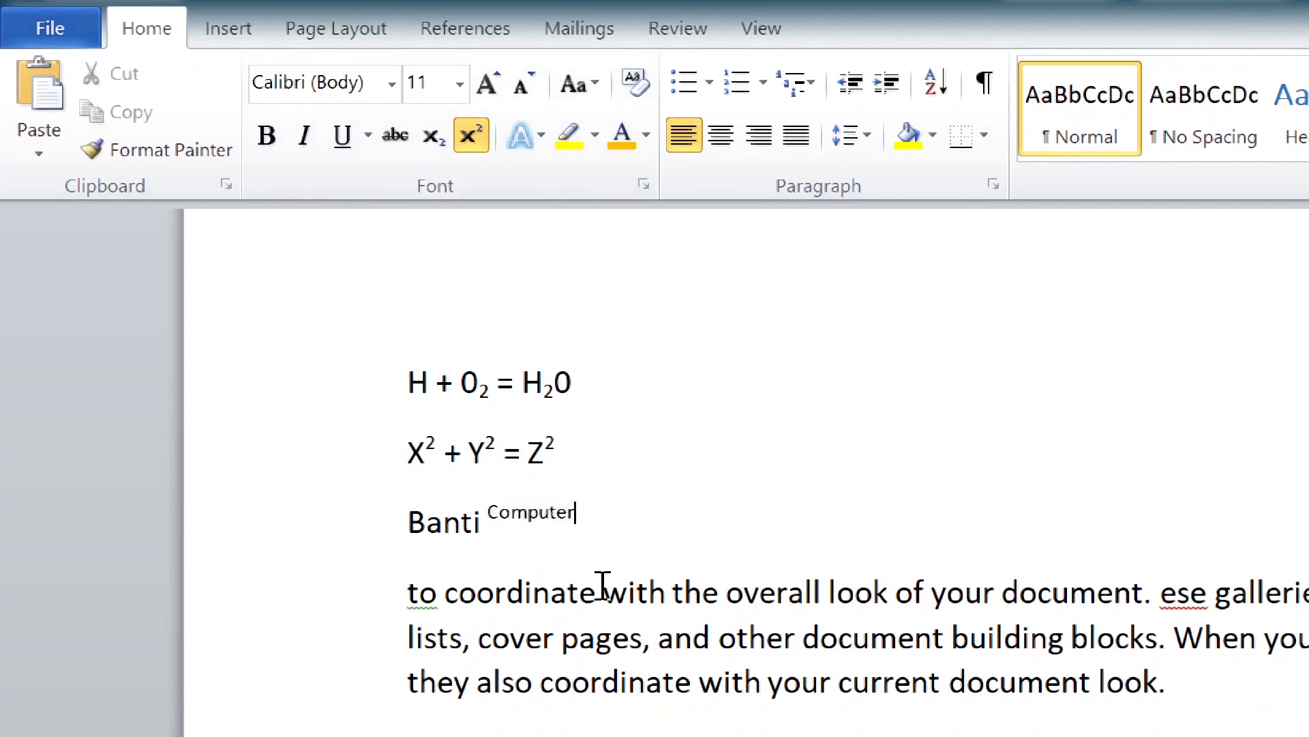
# - Change the word "Computer" after "Banti" from superscript to subscript
pyautogui.moveTo(578, 510); pyautogui.dragTo(488, 516)
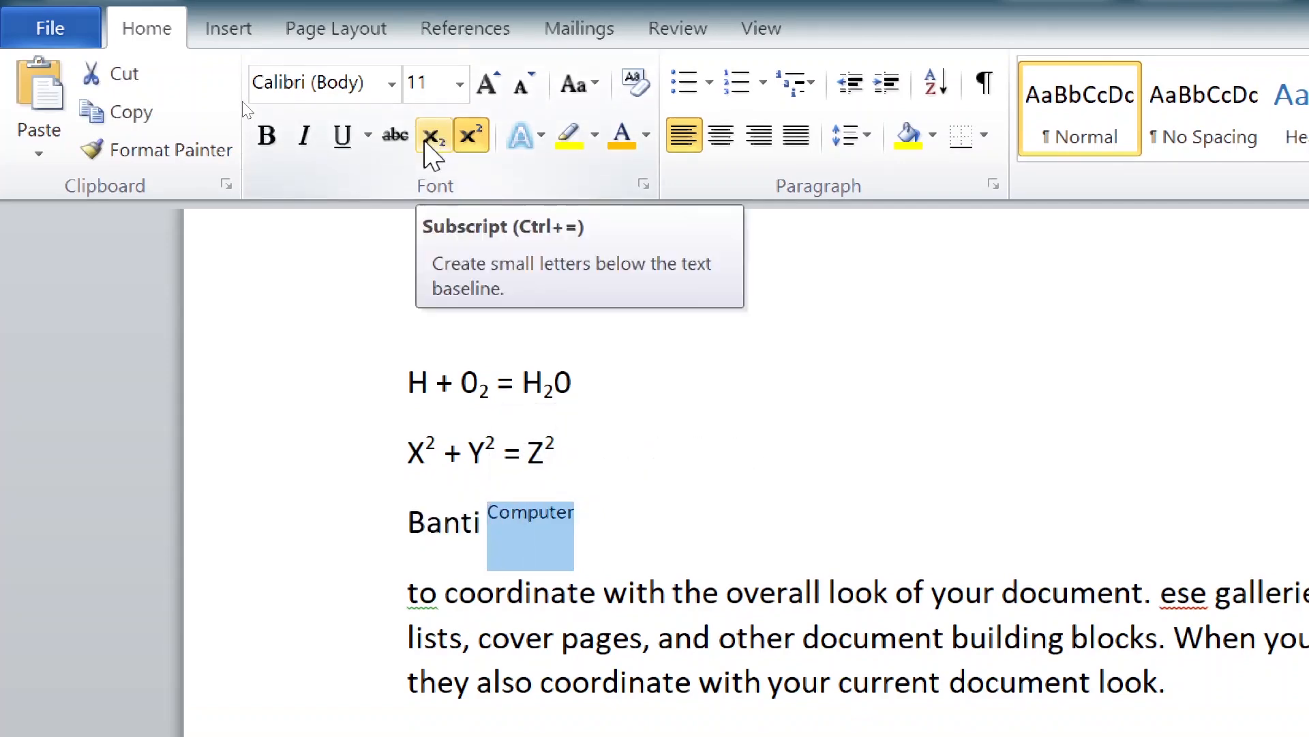
pyautogui.click(427, 138)
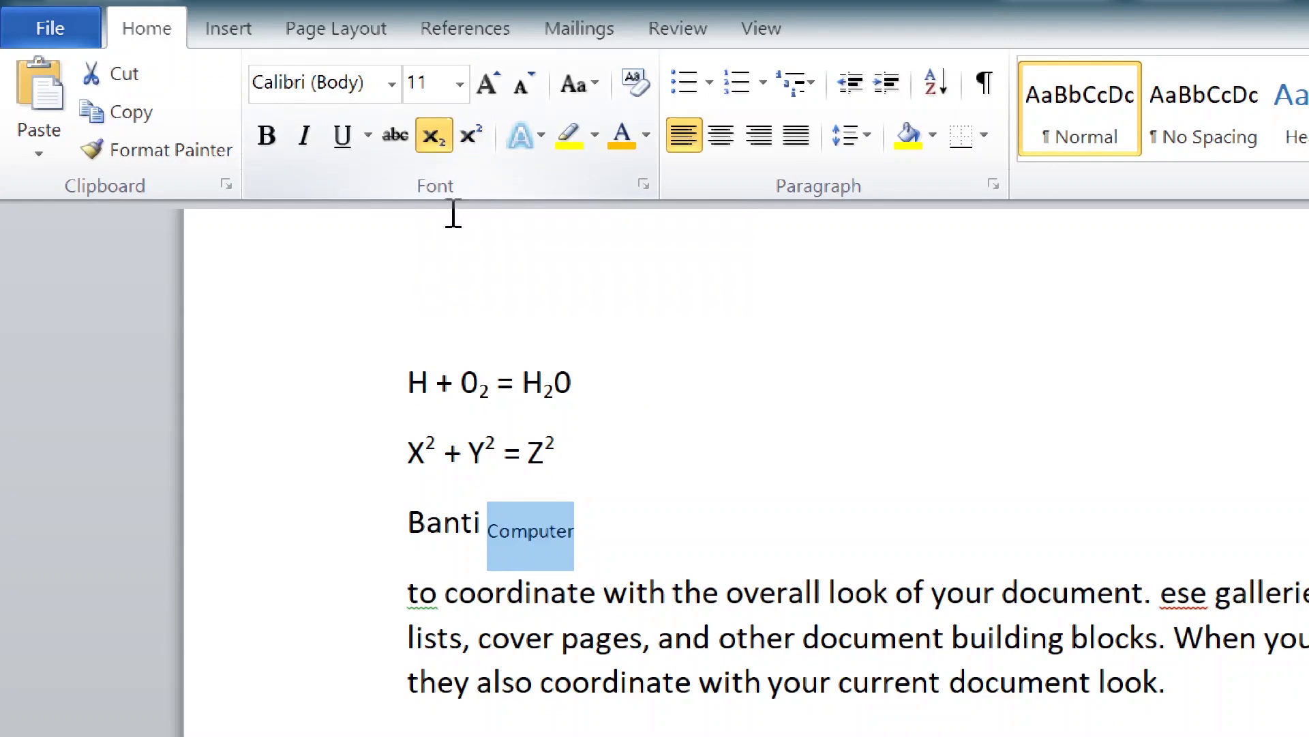